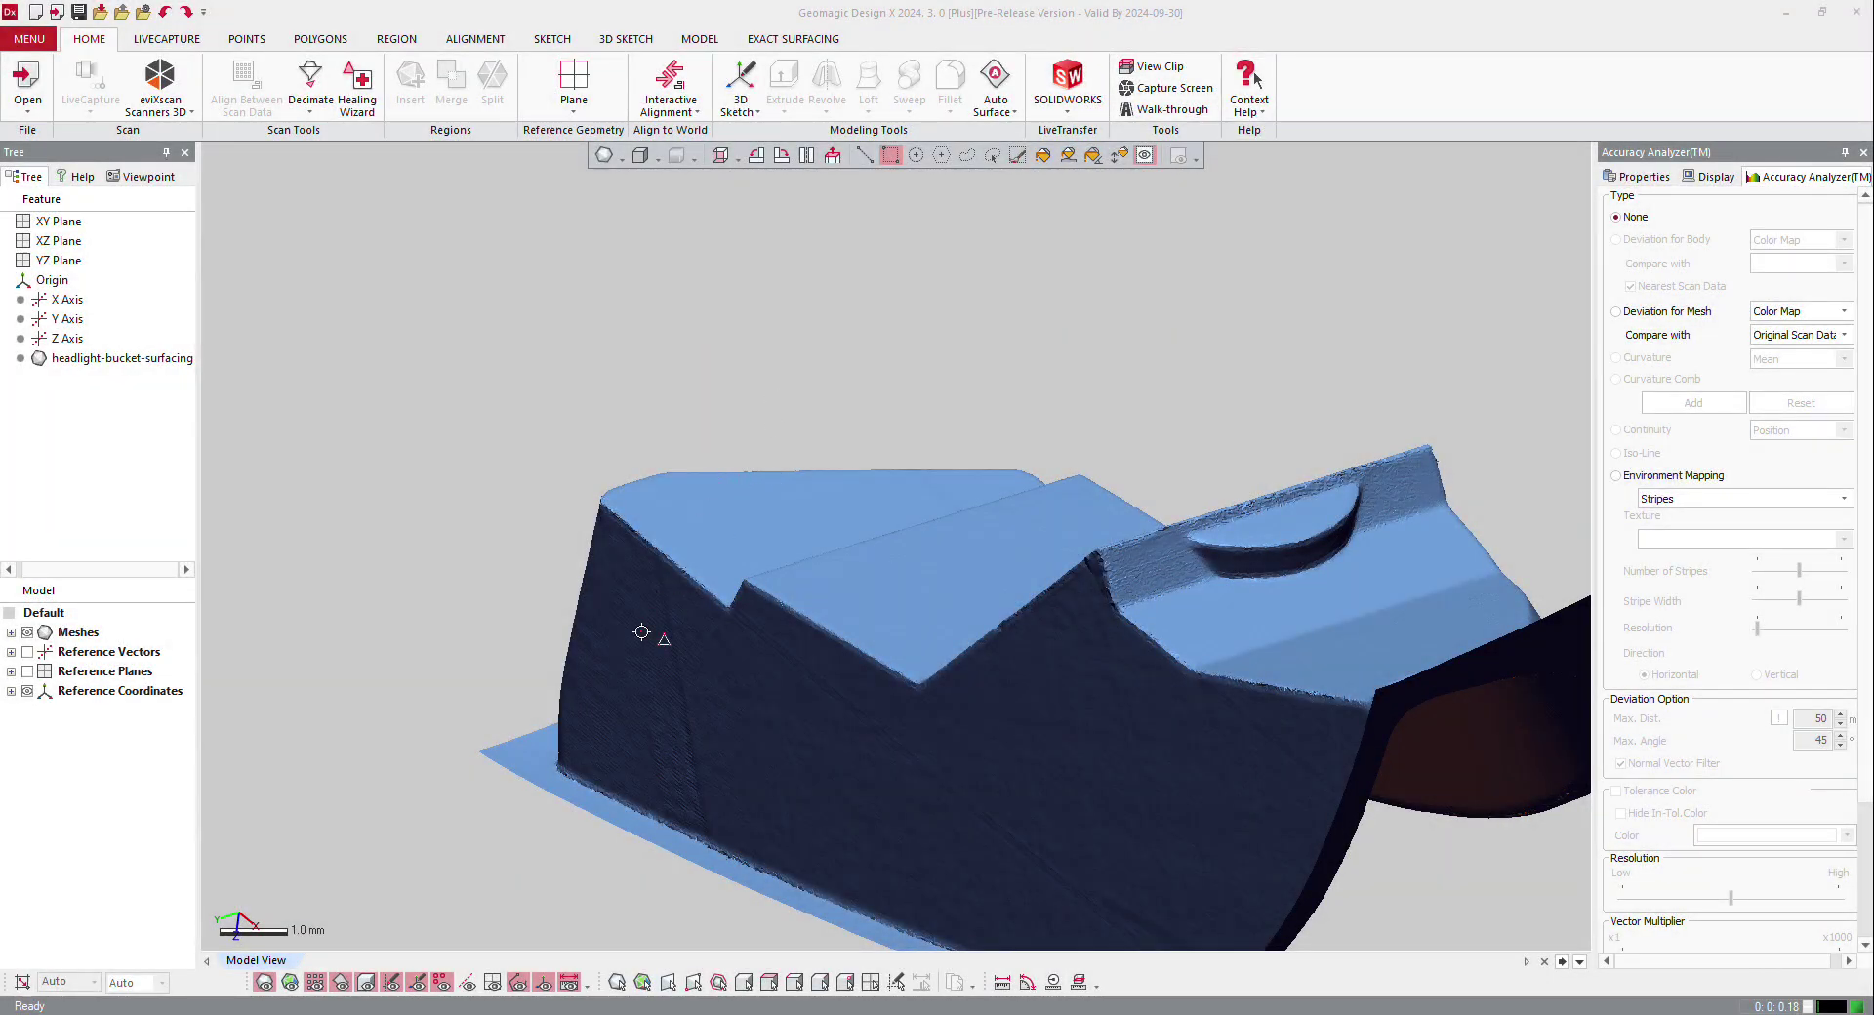
- Start a 3D sketch and draw two connected splines on the mesh along the short side edge of the large face
right_click_drag(607, 523, 992, 313)
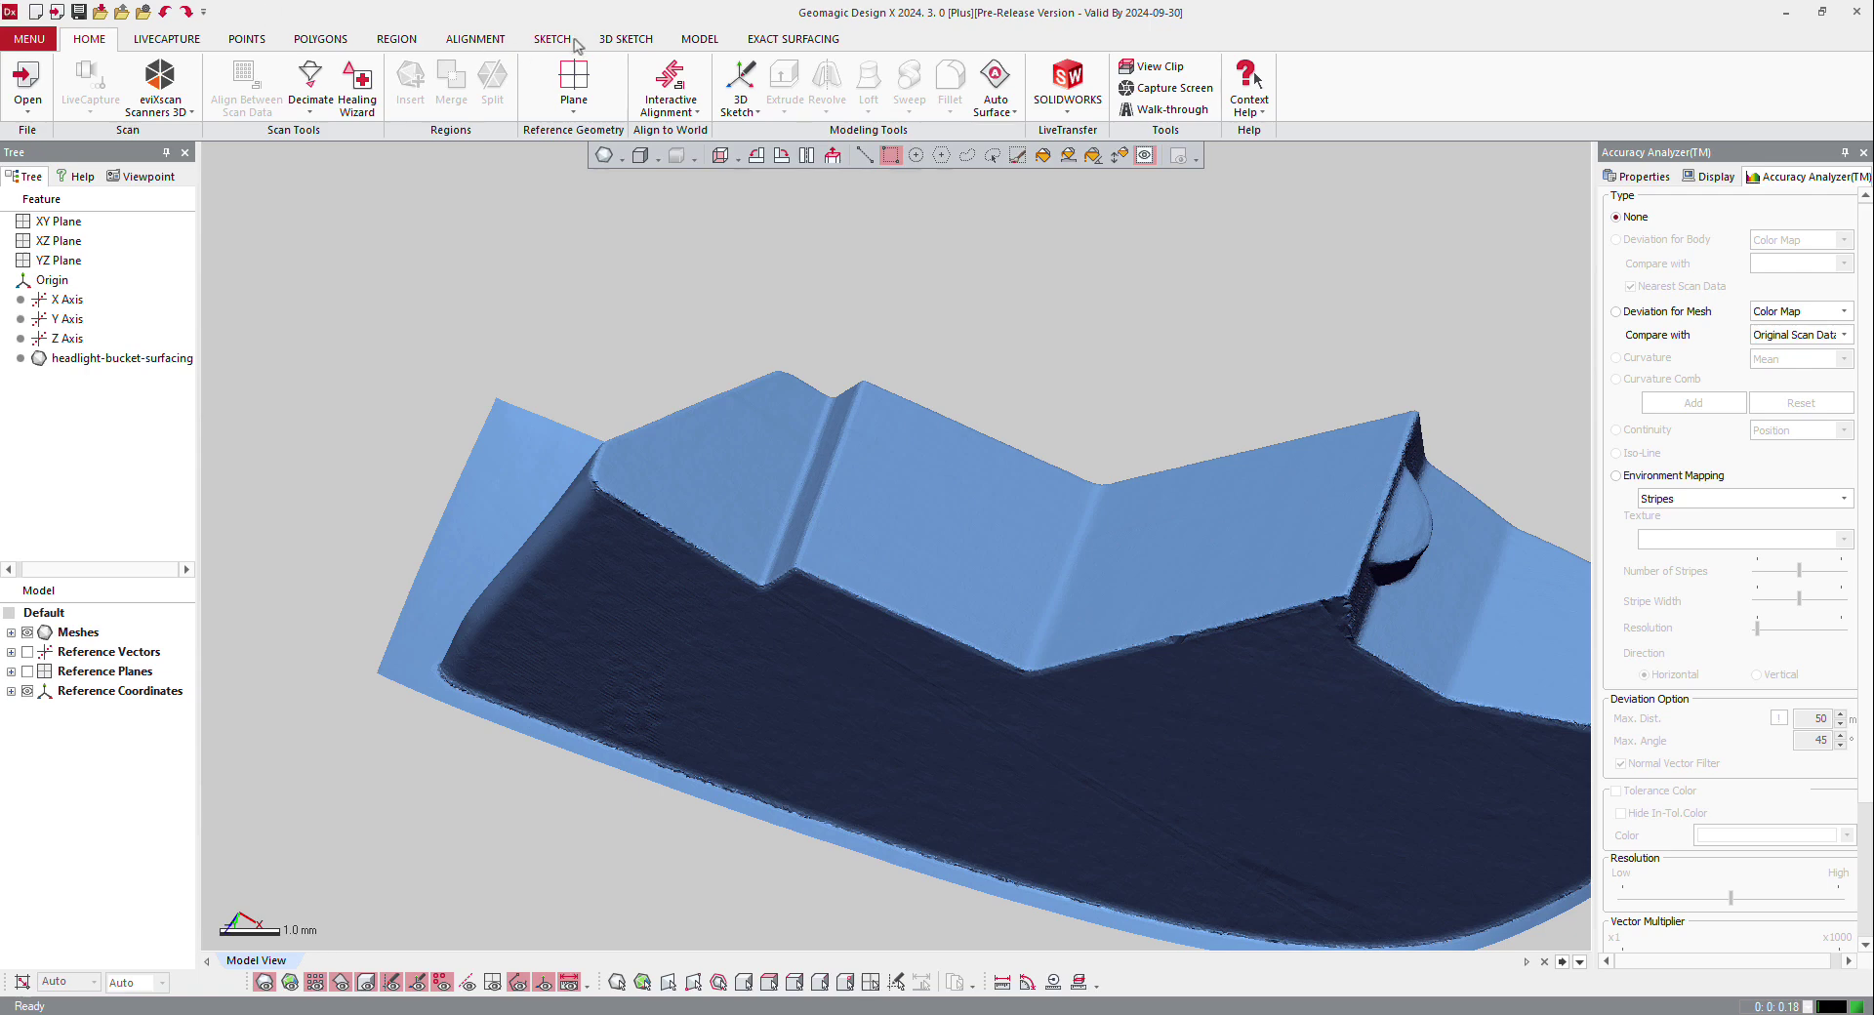
left_click(630, 39)
left_click(25, 98)
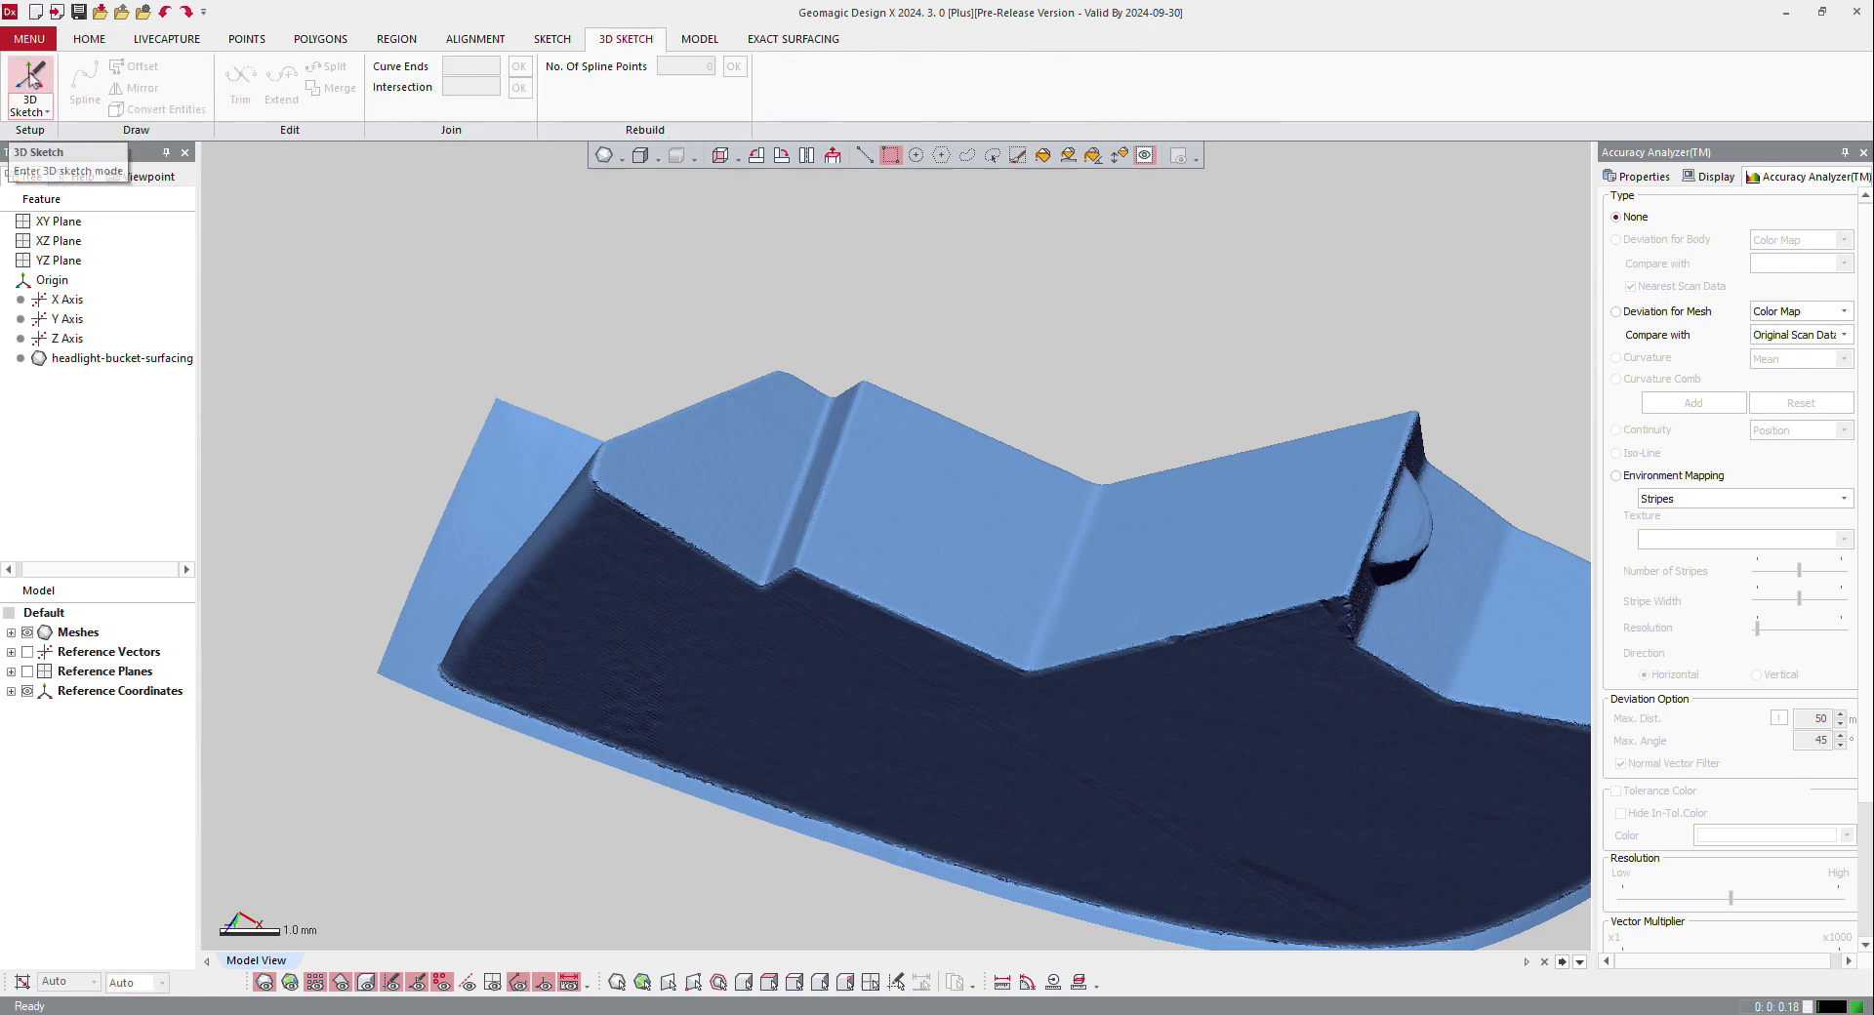
right_click_drag(553, 531, 644, 625)
left_click(80, 86)
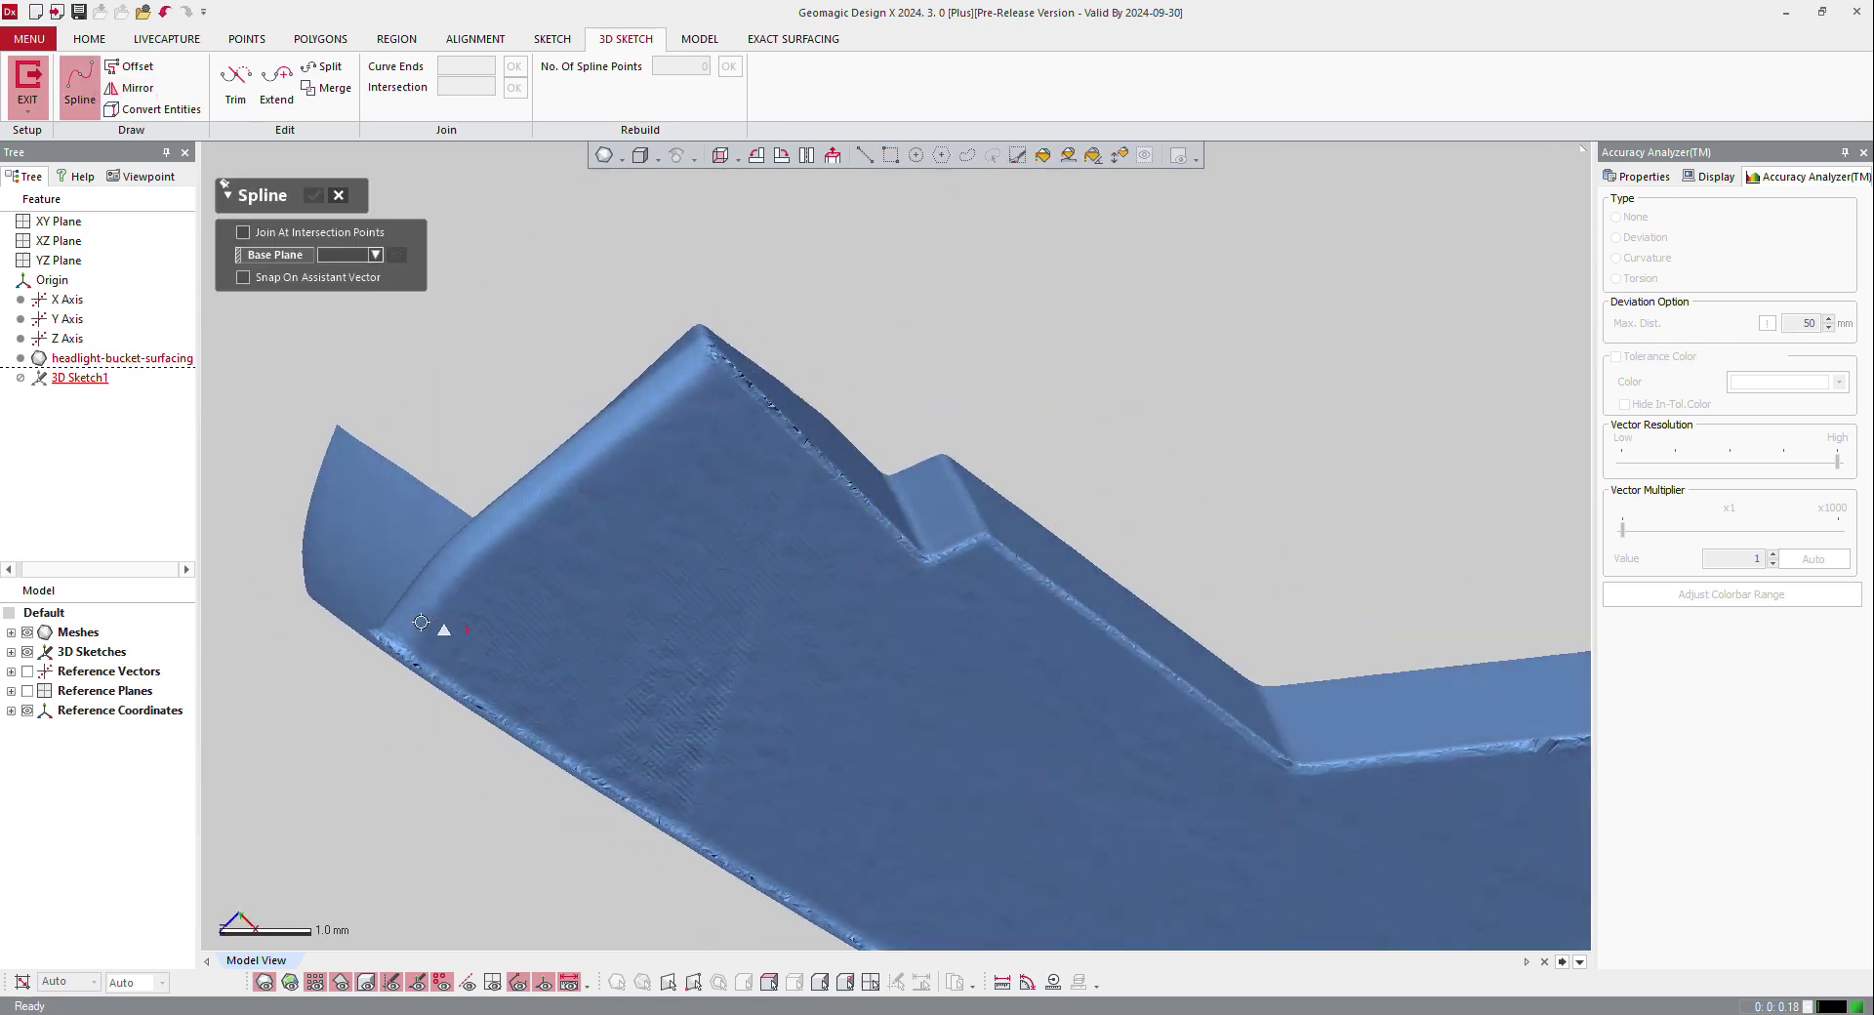
left_click(438, 657)
left_click(475, 583)
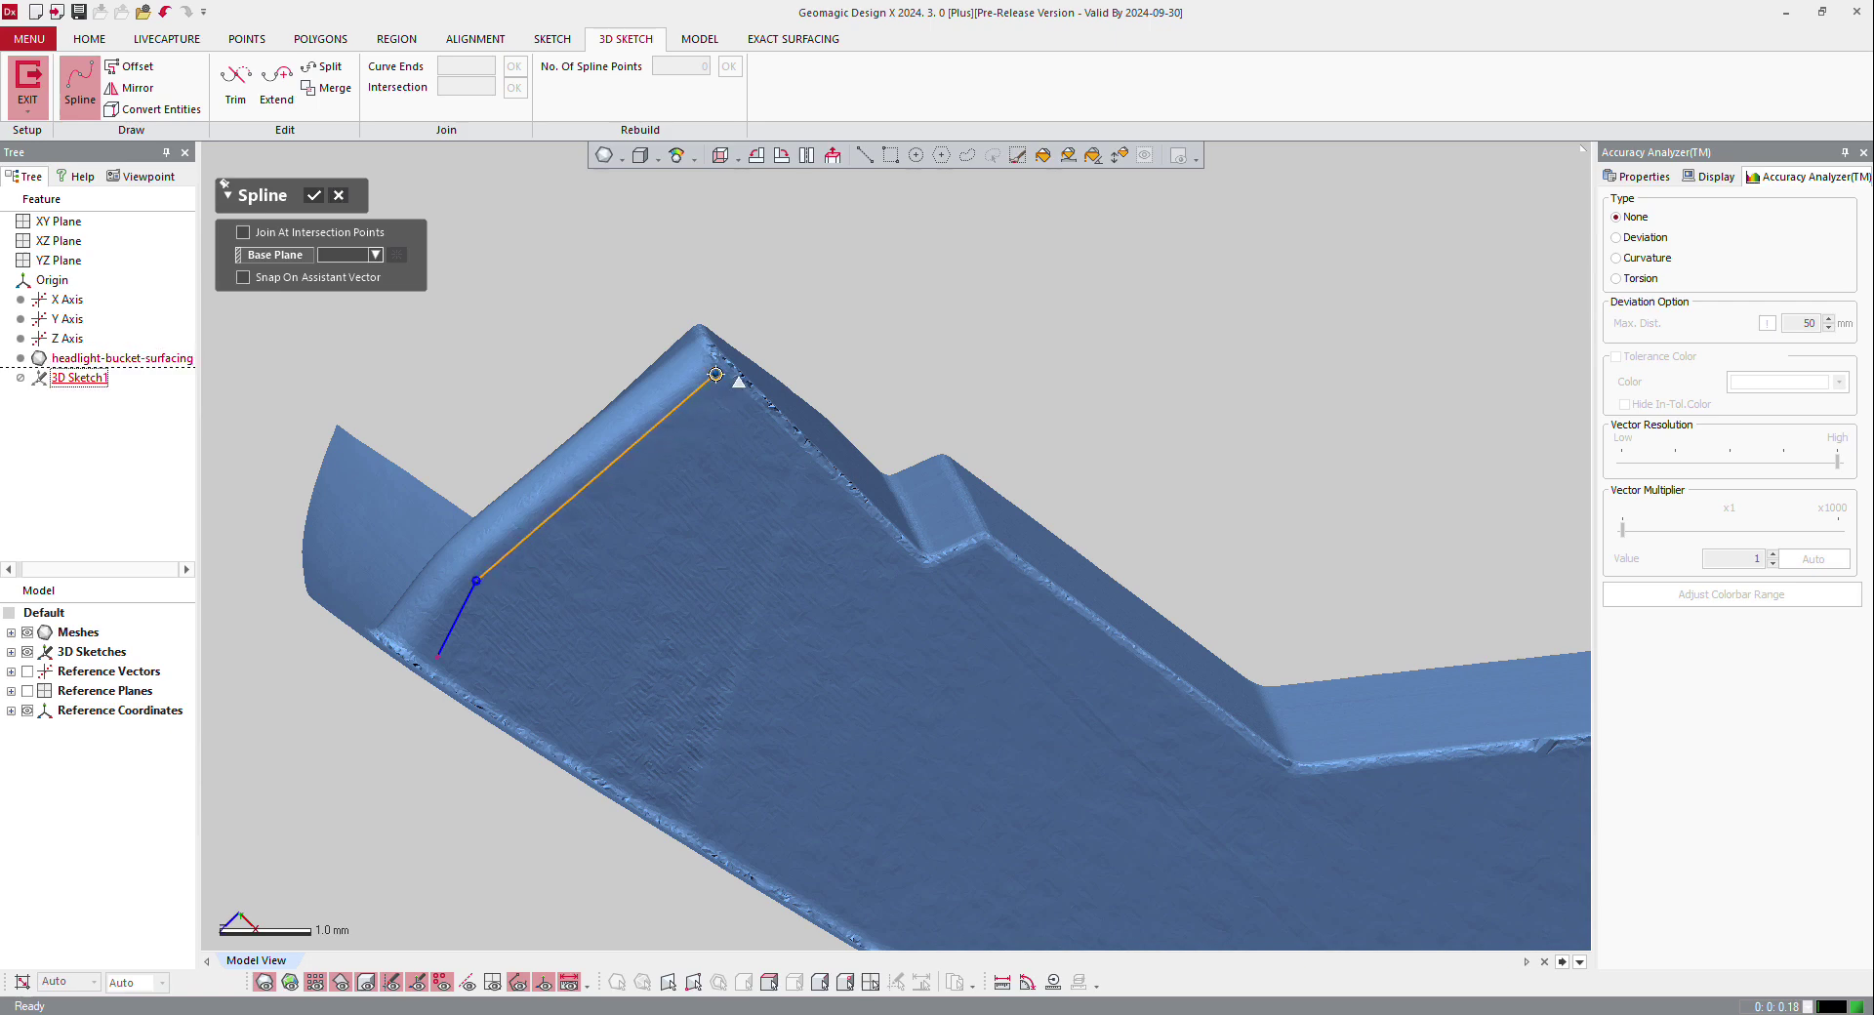
left_click(715, 375)
left_click(315, 196)
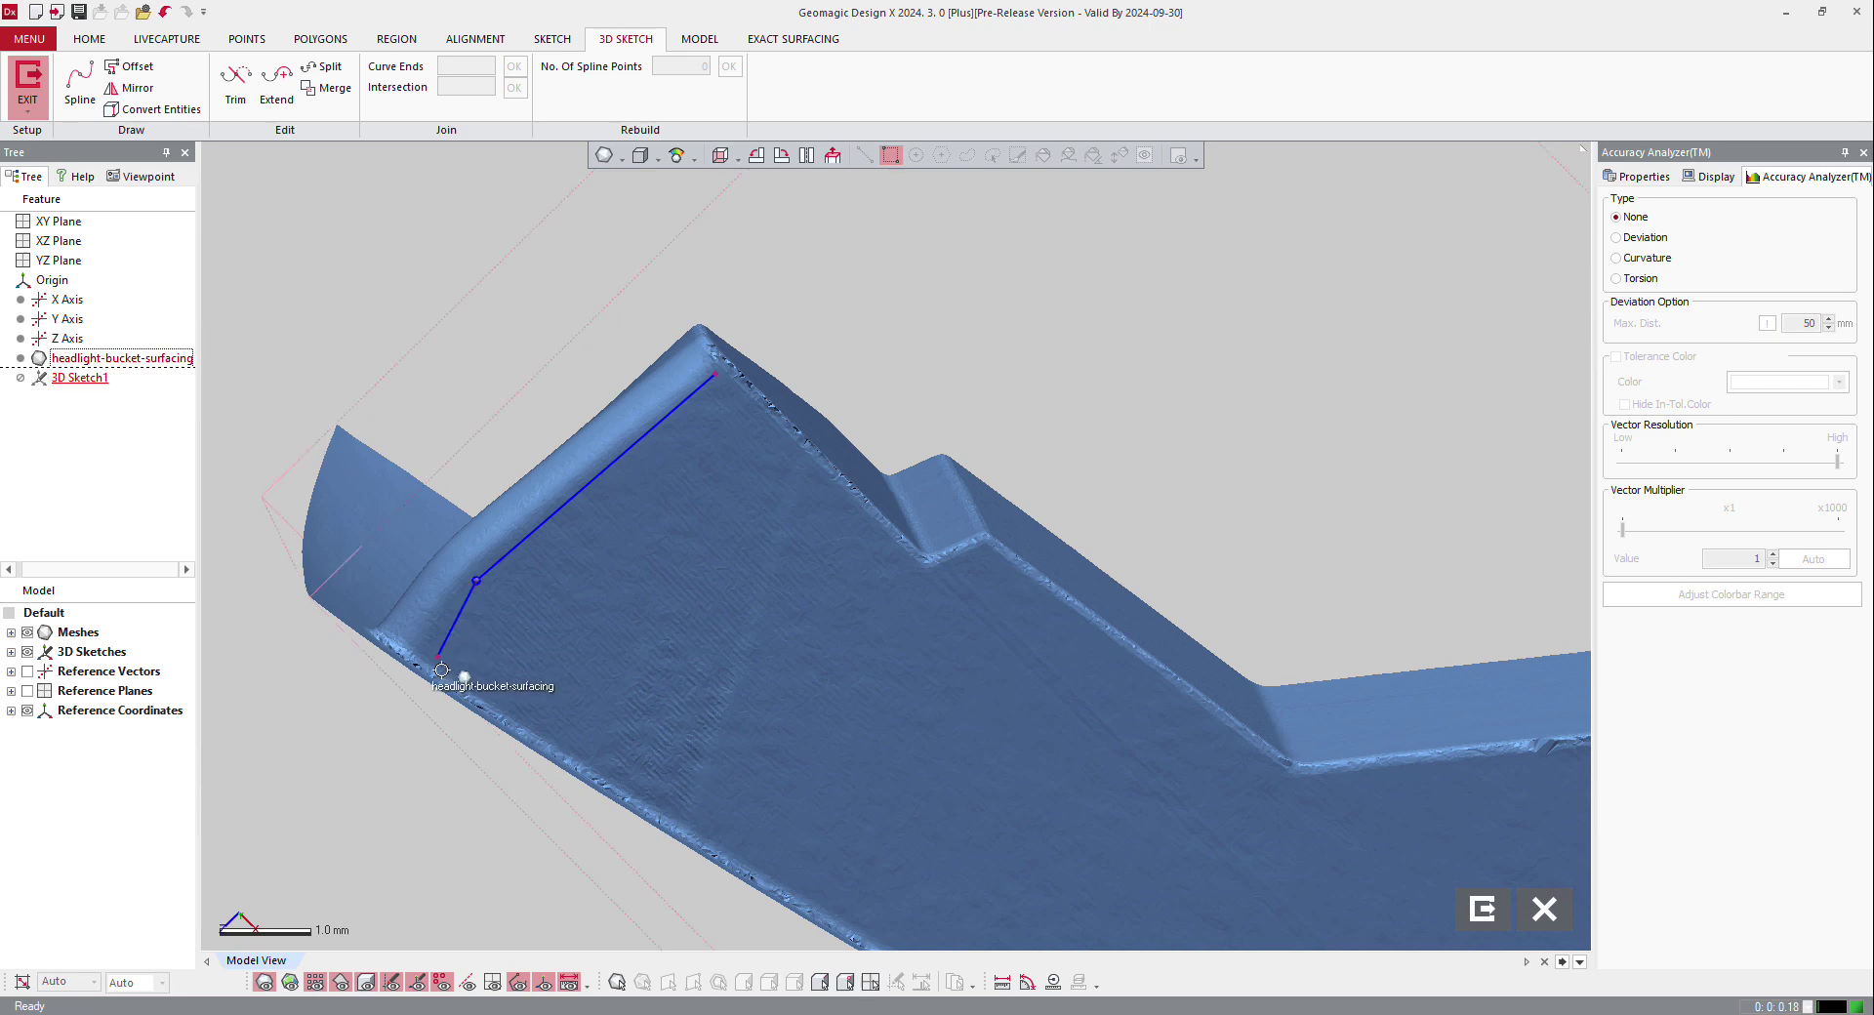
- Draw connected splines from the open upper end along the face's stepped edge, down to the small notch and across it
mouse_move(532, 610)
right_mouse_down()
mouse_move(434, 769)
mouse_move(586, 720)
right_mouse_up()
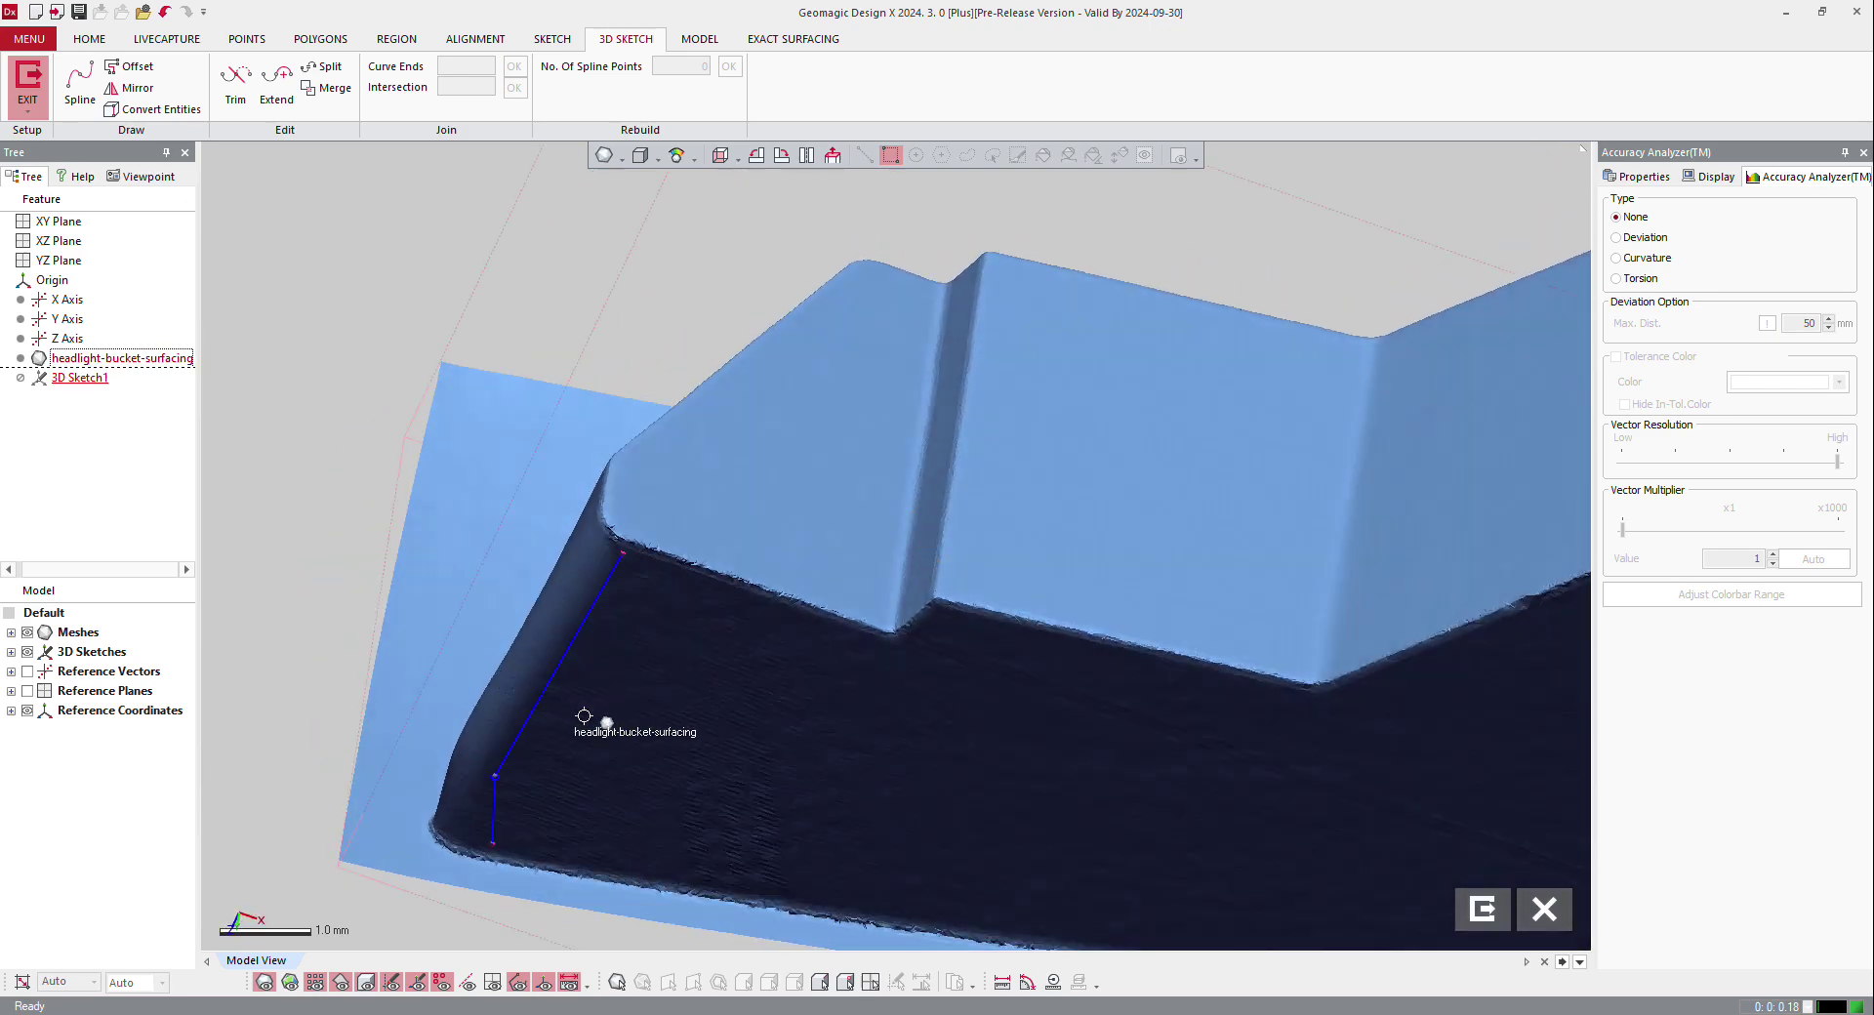
scroll(601, 583, "down", 3)
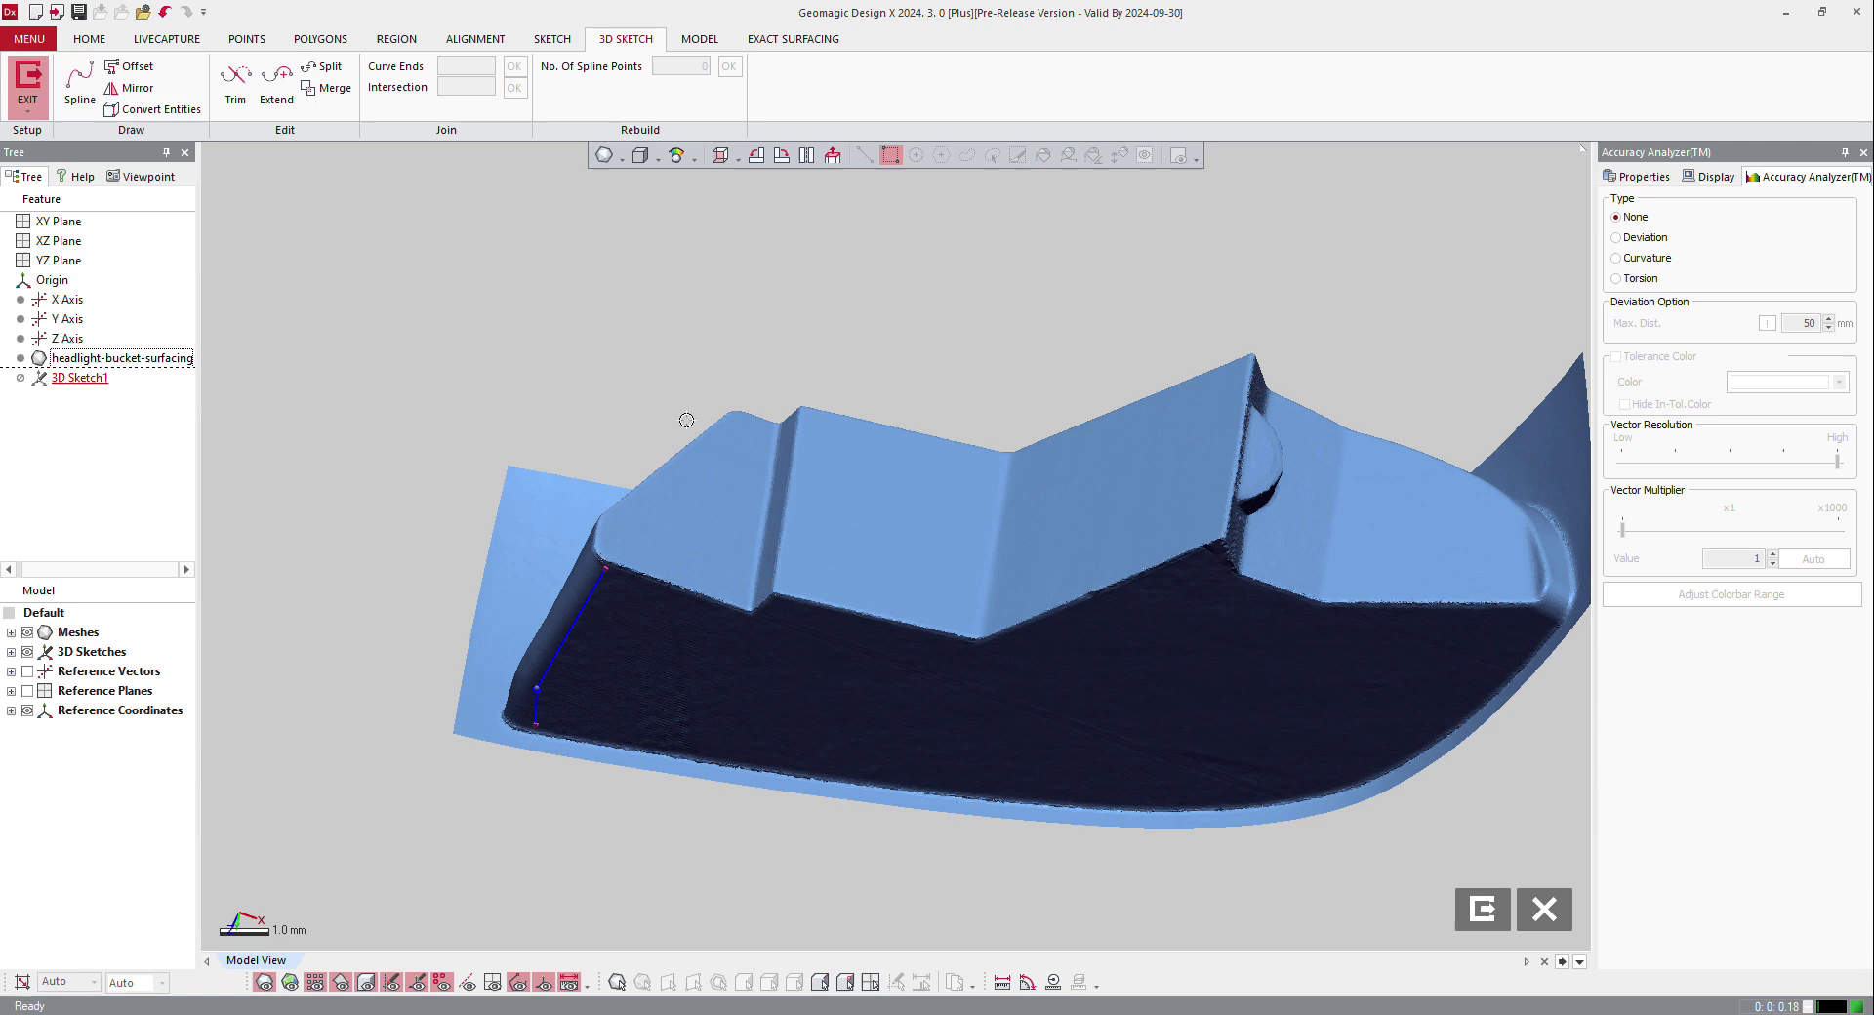
left_click(73, 79)
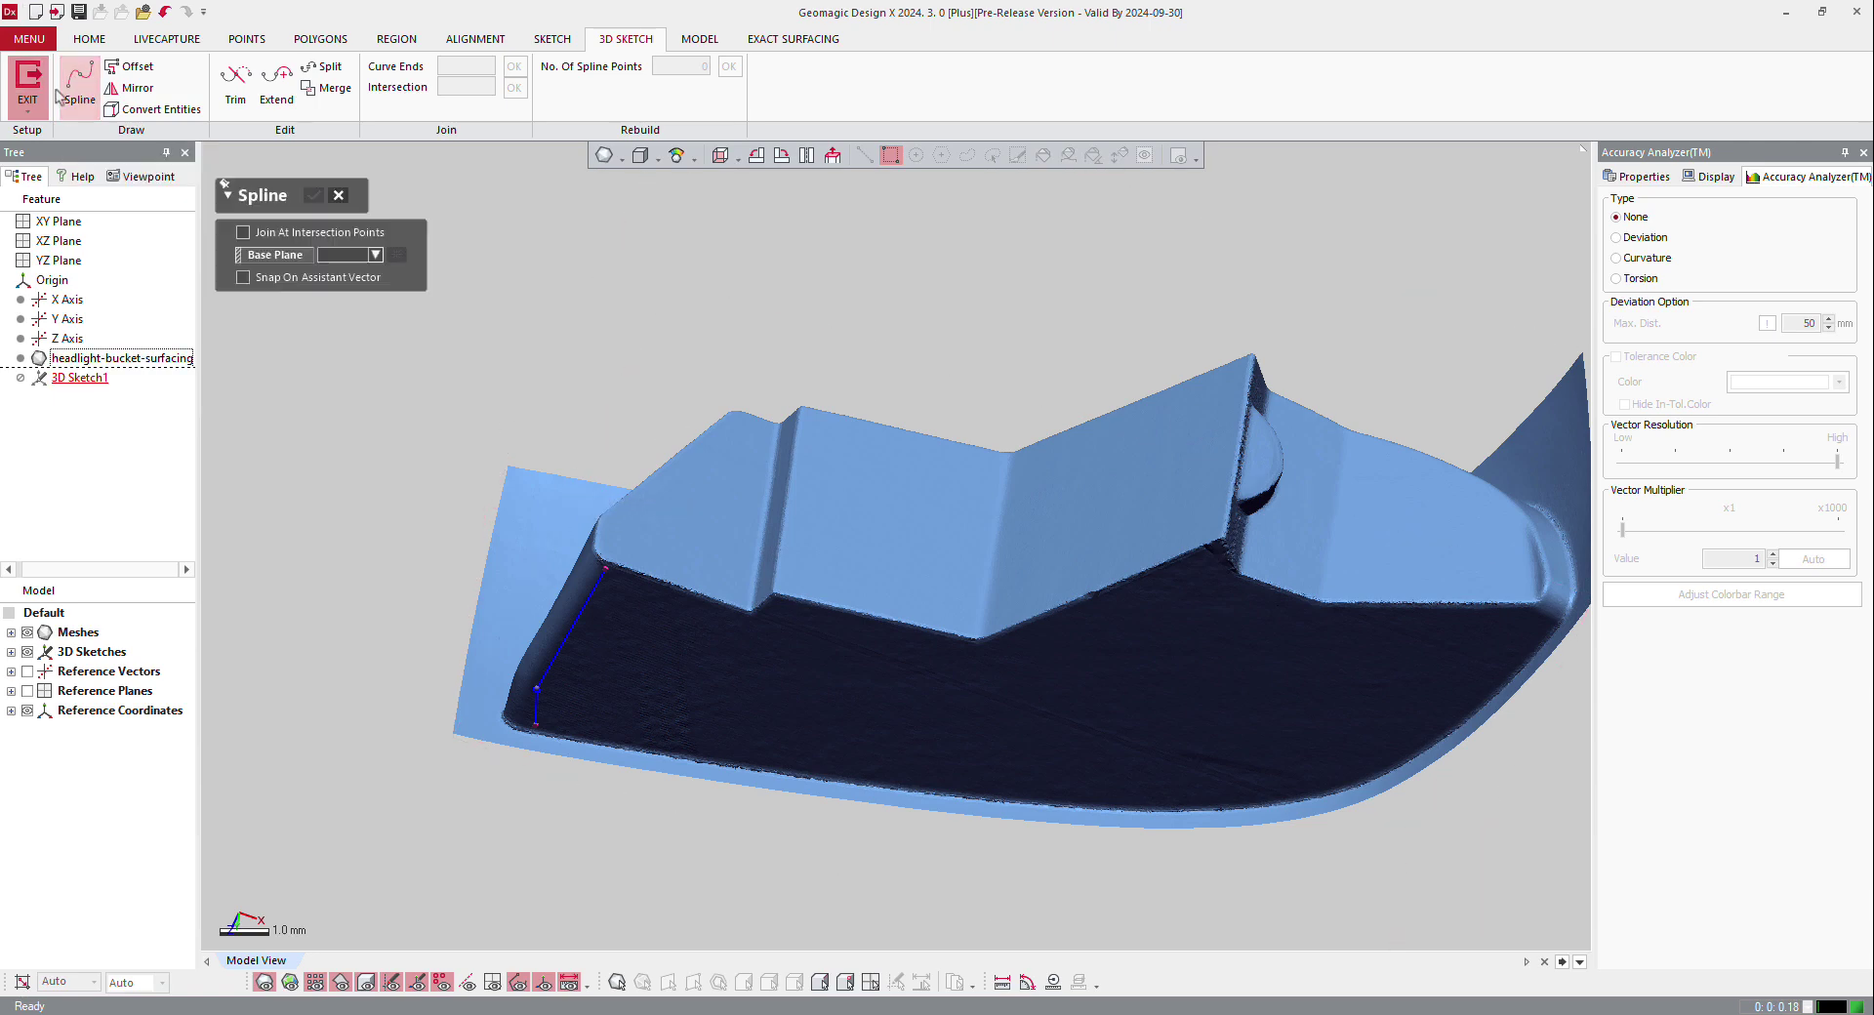
left_click(607, 568)
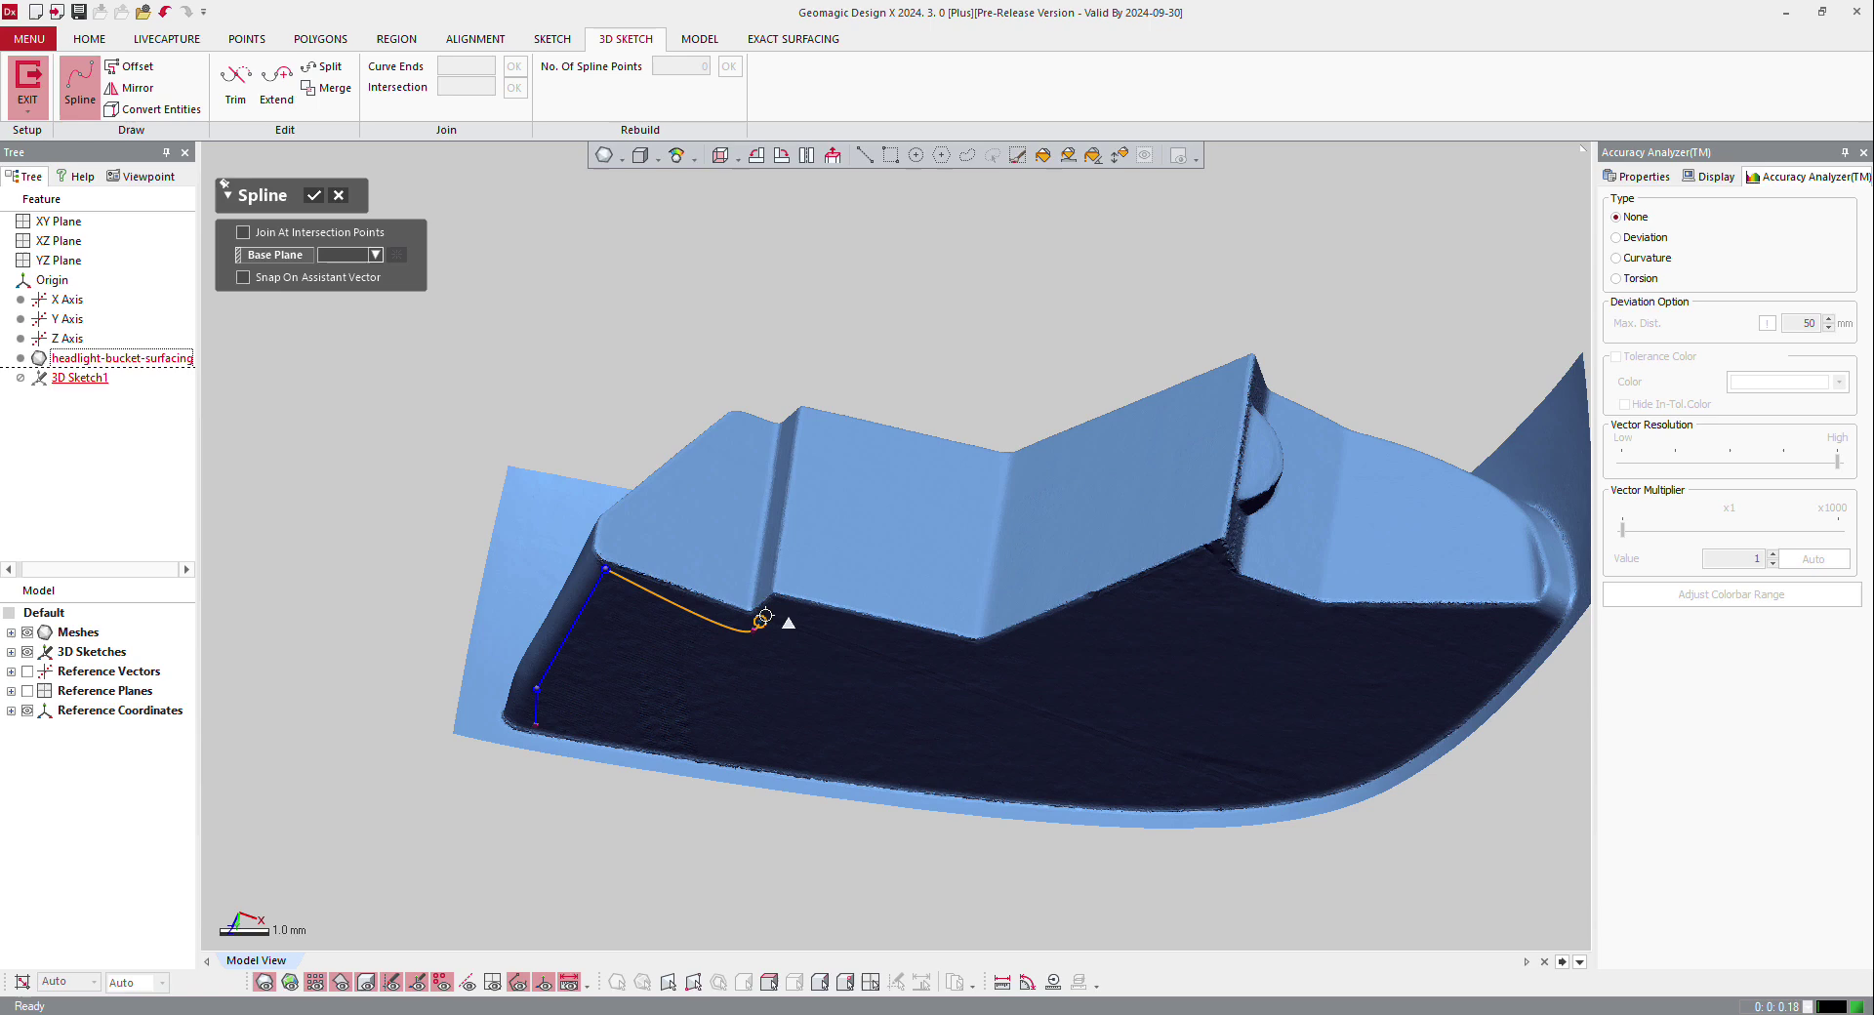
left_click(754, 630)
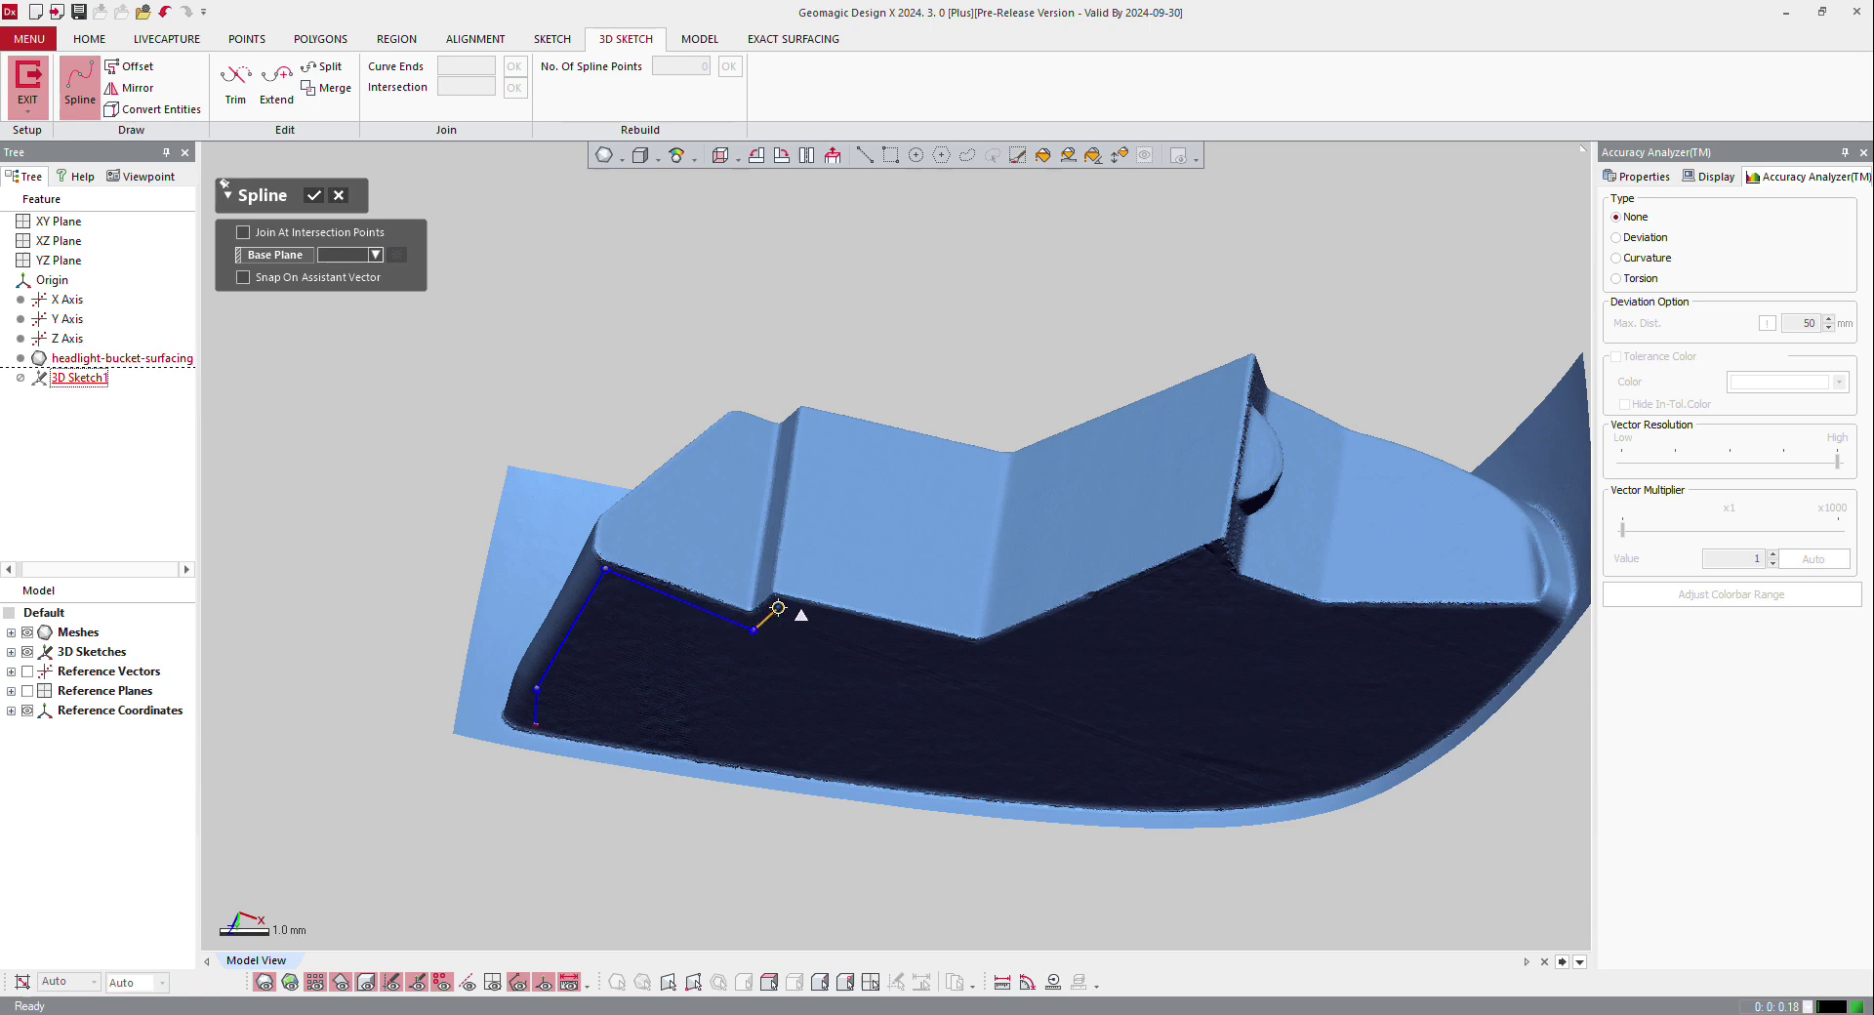
left_click(776, 607)
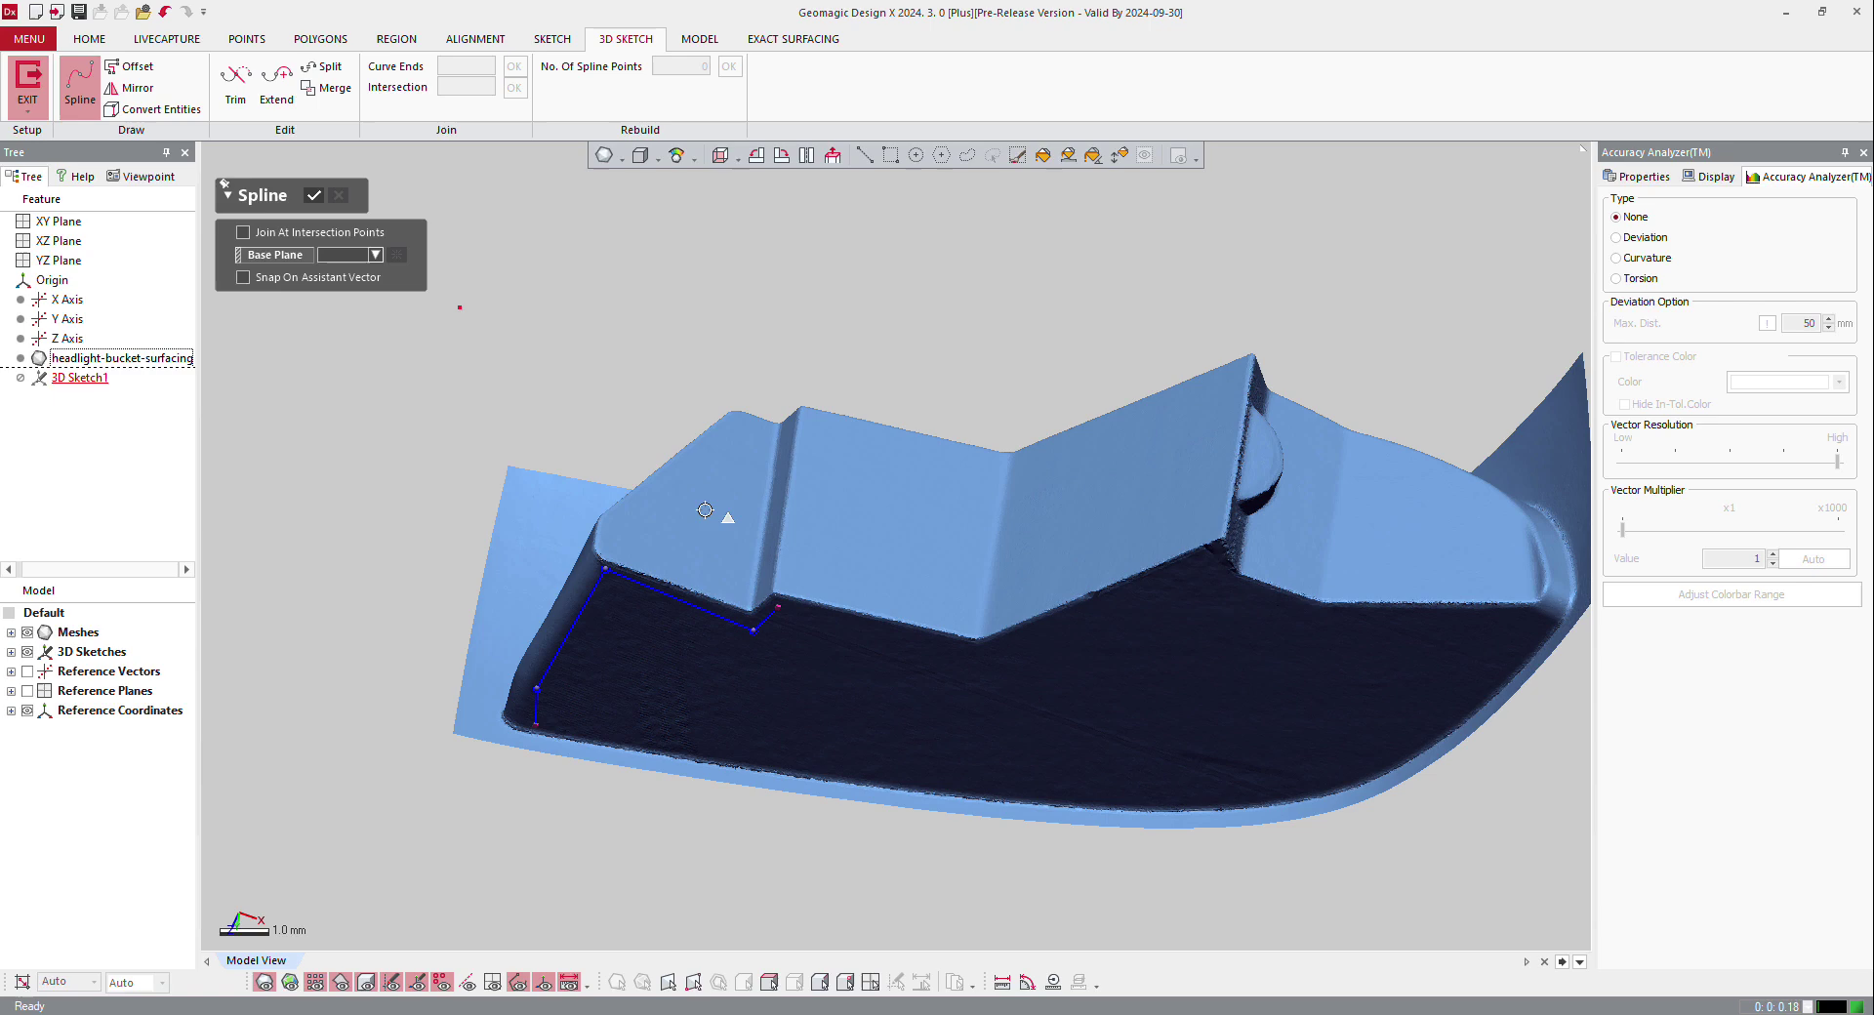
- Continue the outline with splines from the notch to the valley corner and up to the peak of the stepped edge
left_click(778, 607)
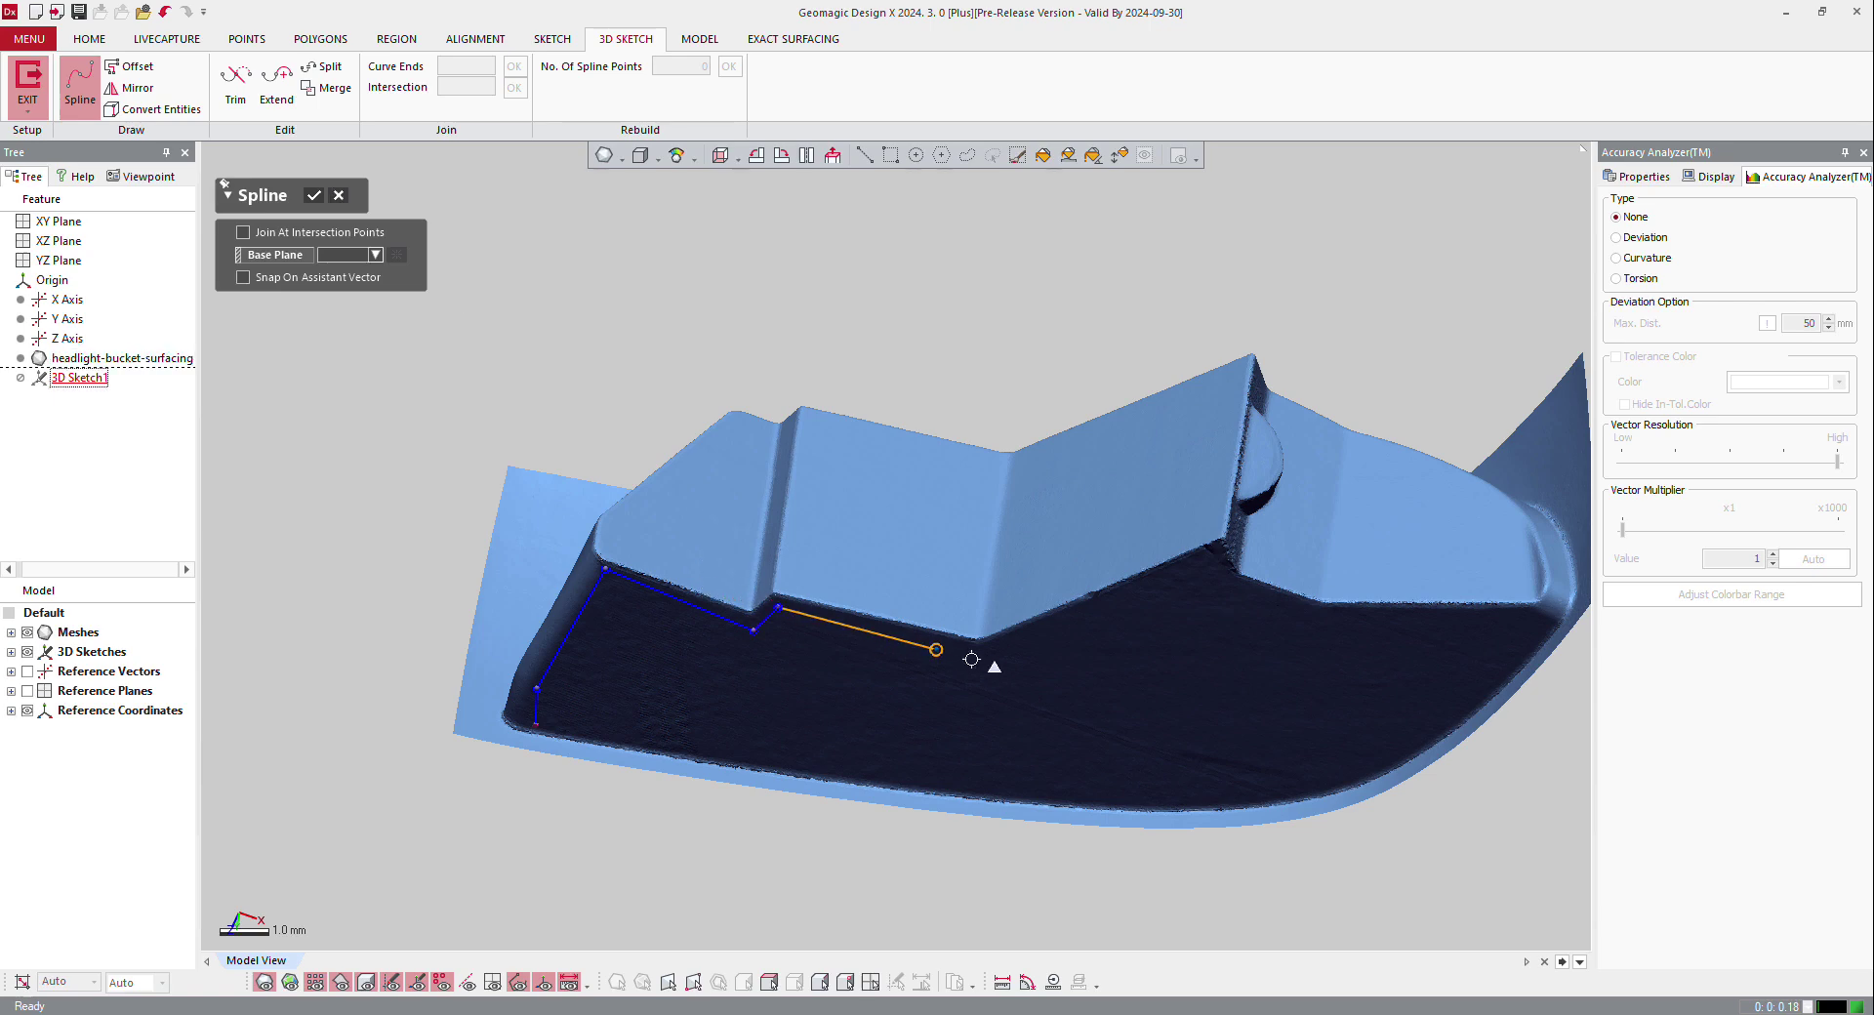
left_click(989, 656)
left_click(991, 655)
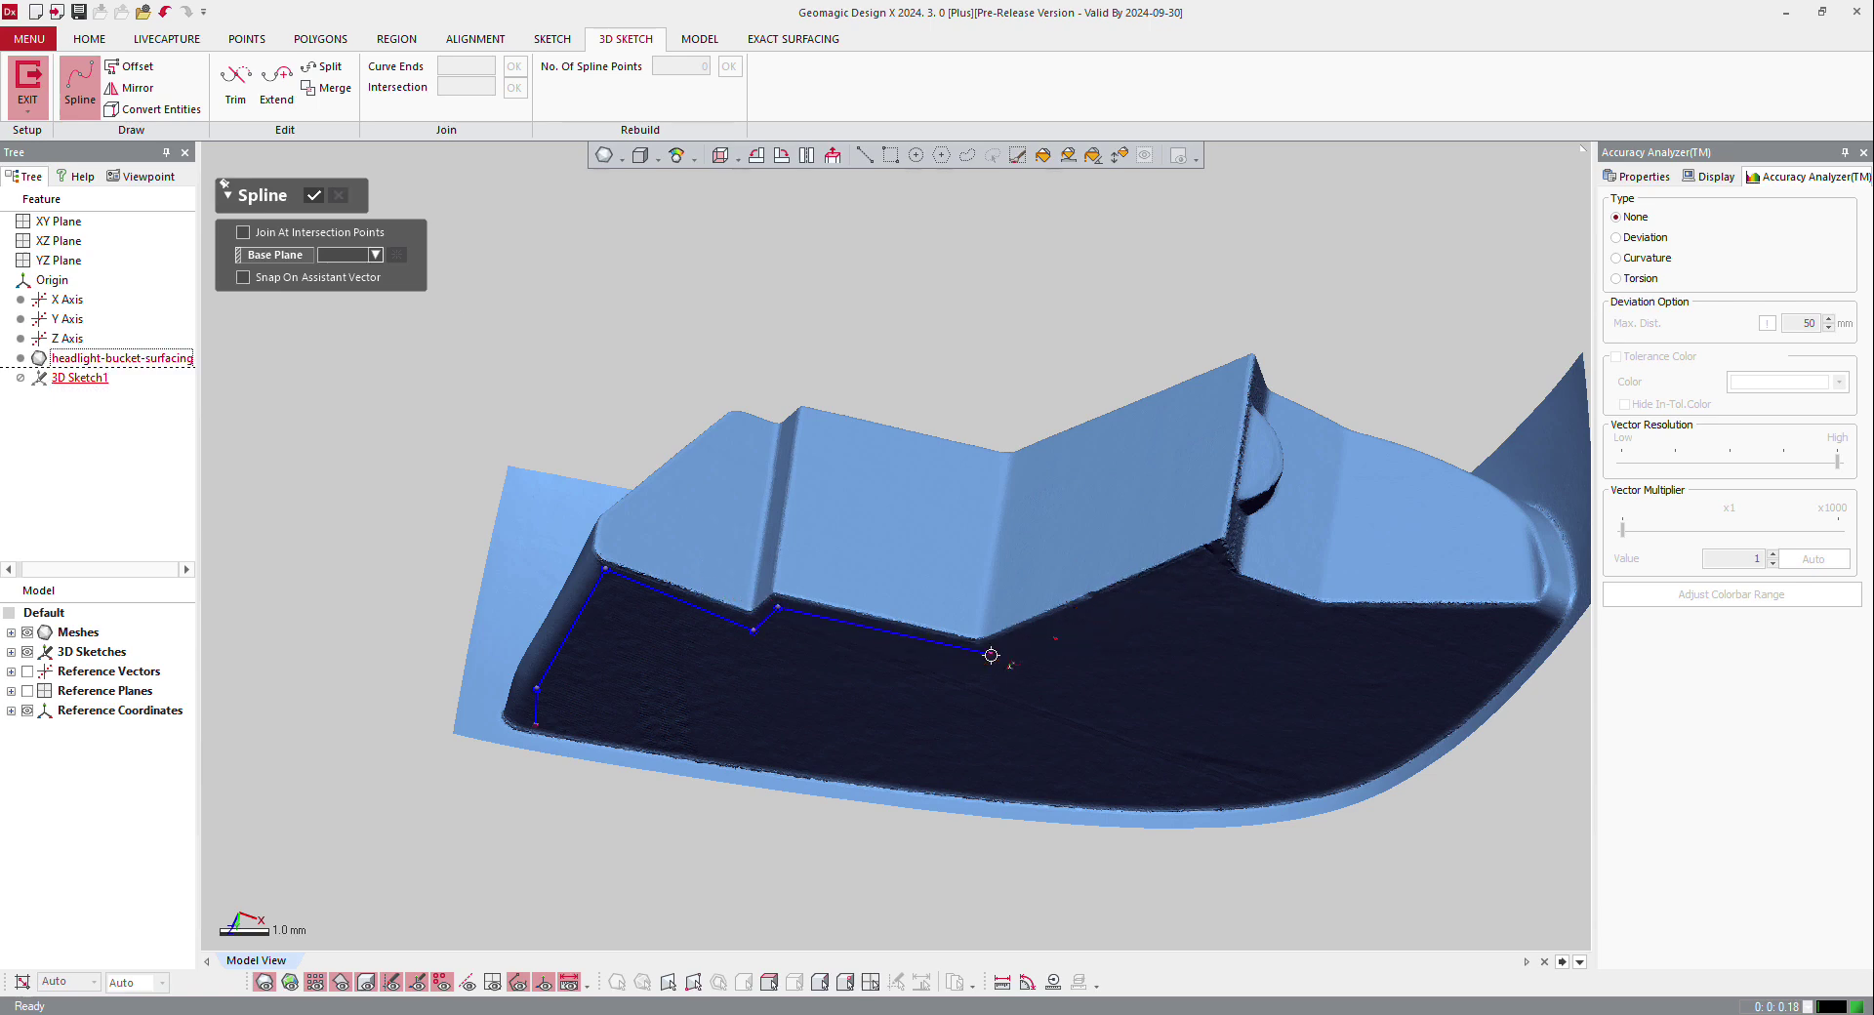
left_click(992, 653)
left_click(1211, 559)
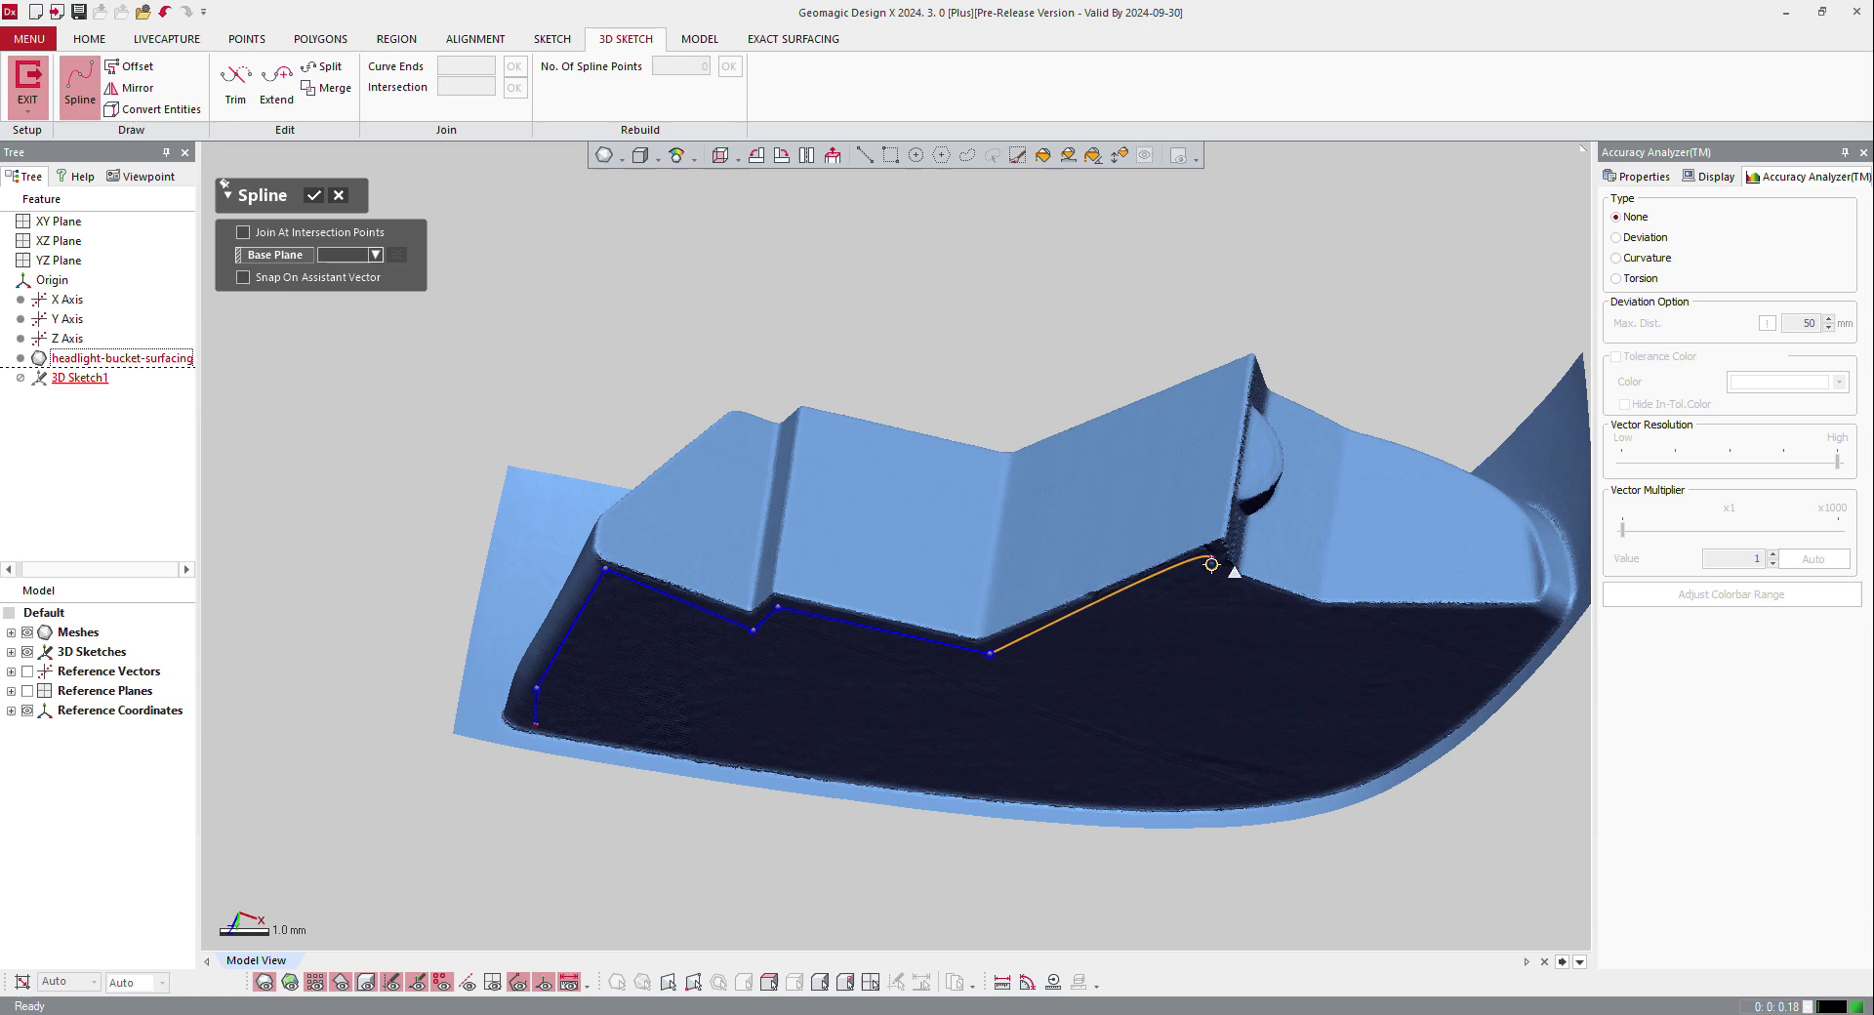
left_click(1210, 560)
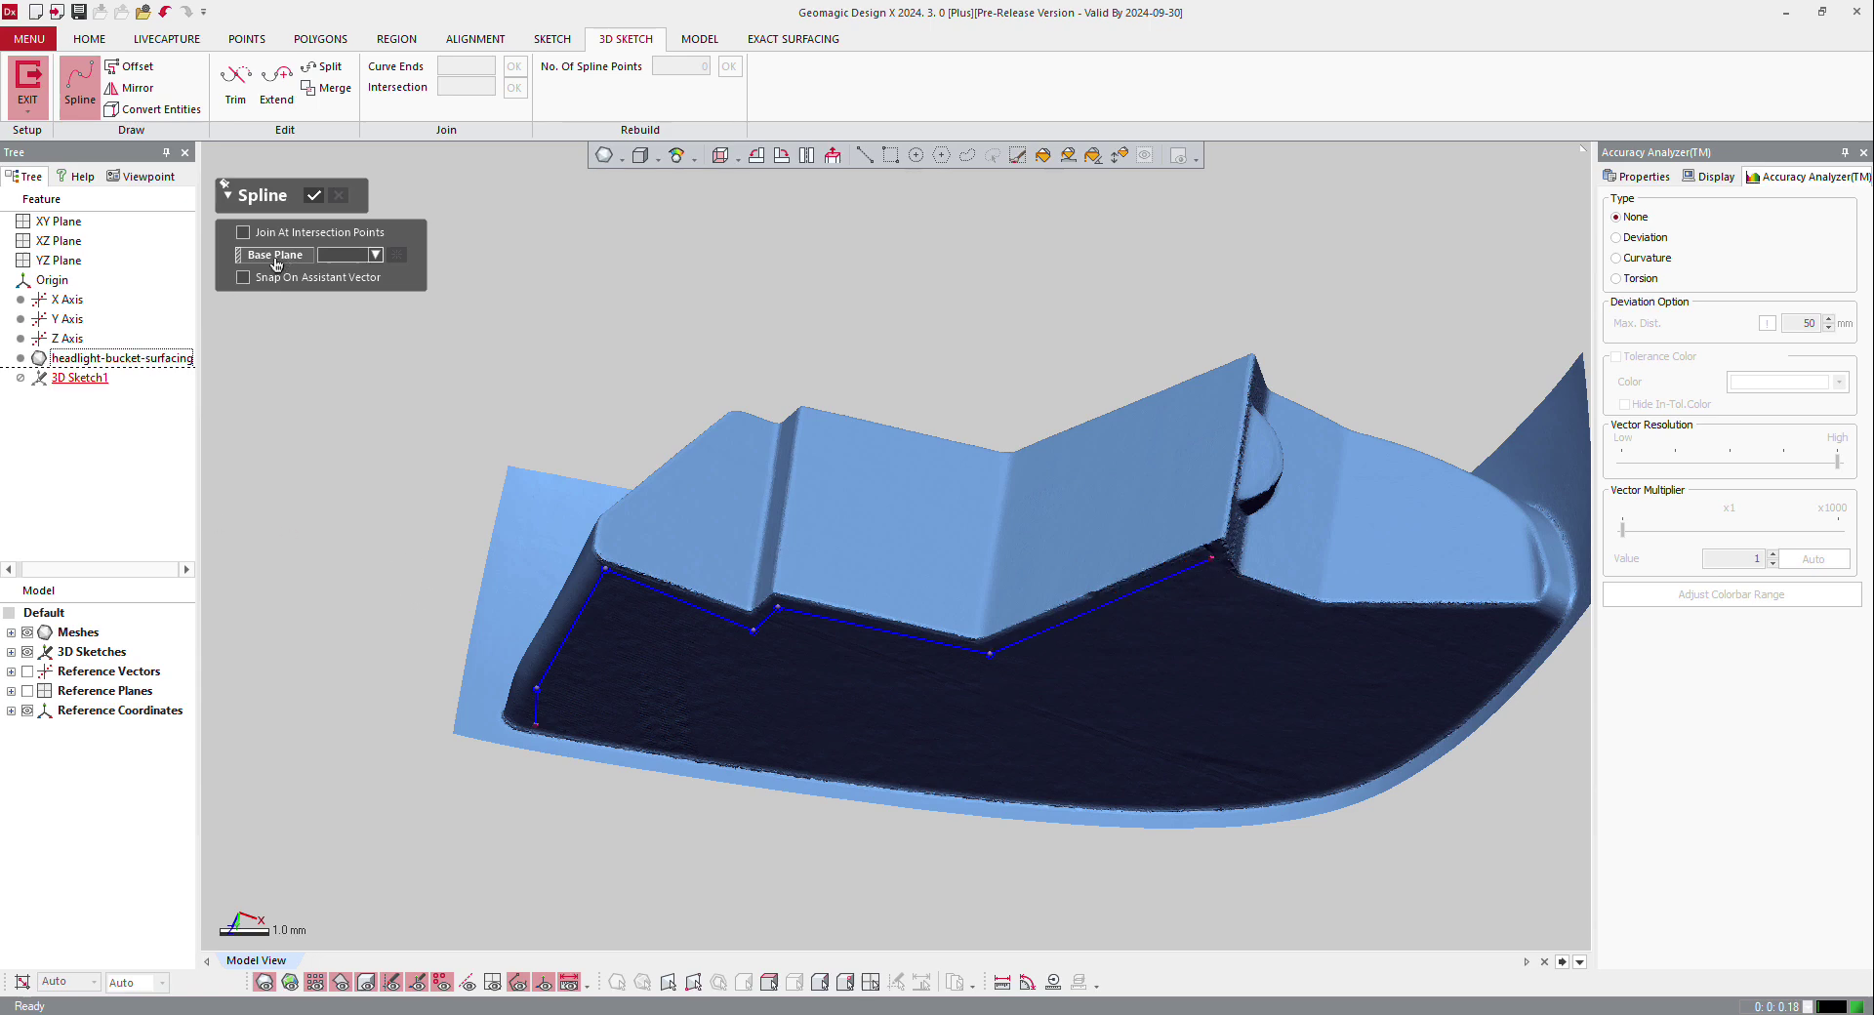
left_click(311, 198)
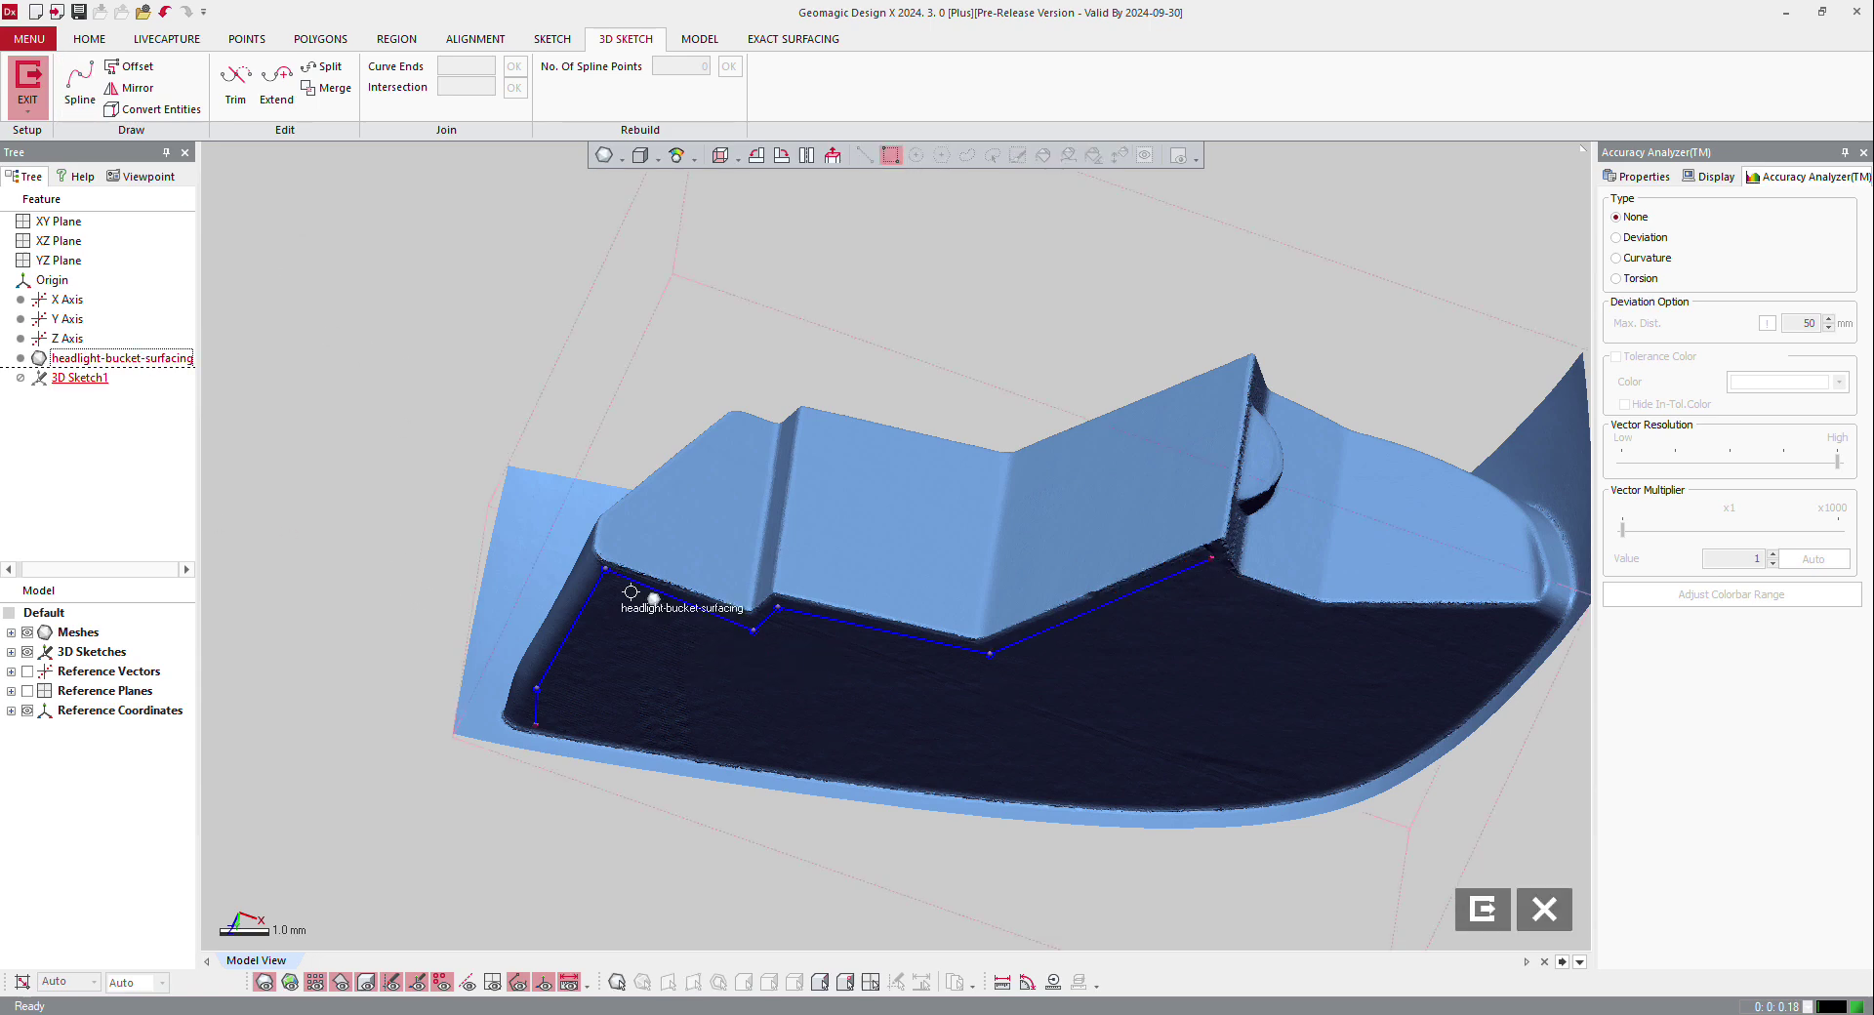
- Draw a multi-point spline from the outline's lower starting end along the long curved edge to the face's far corner
left_click(80, 83)
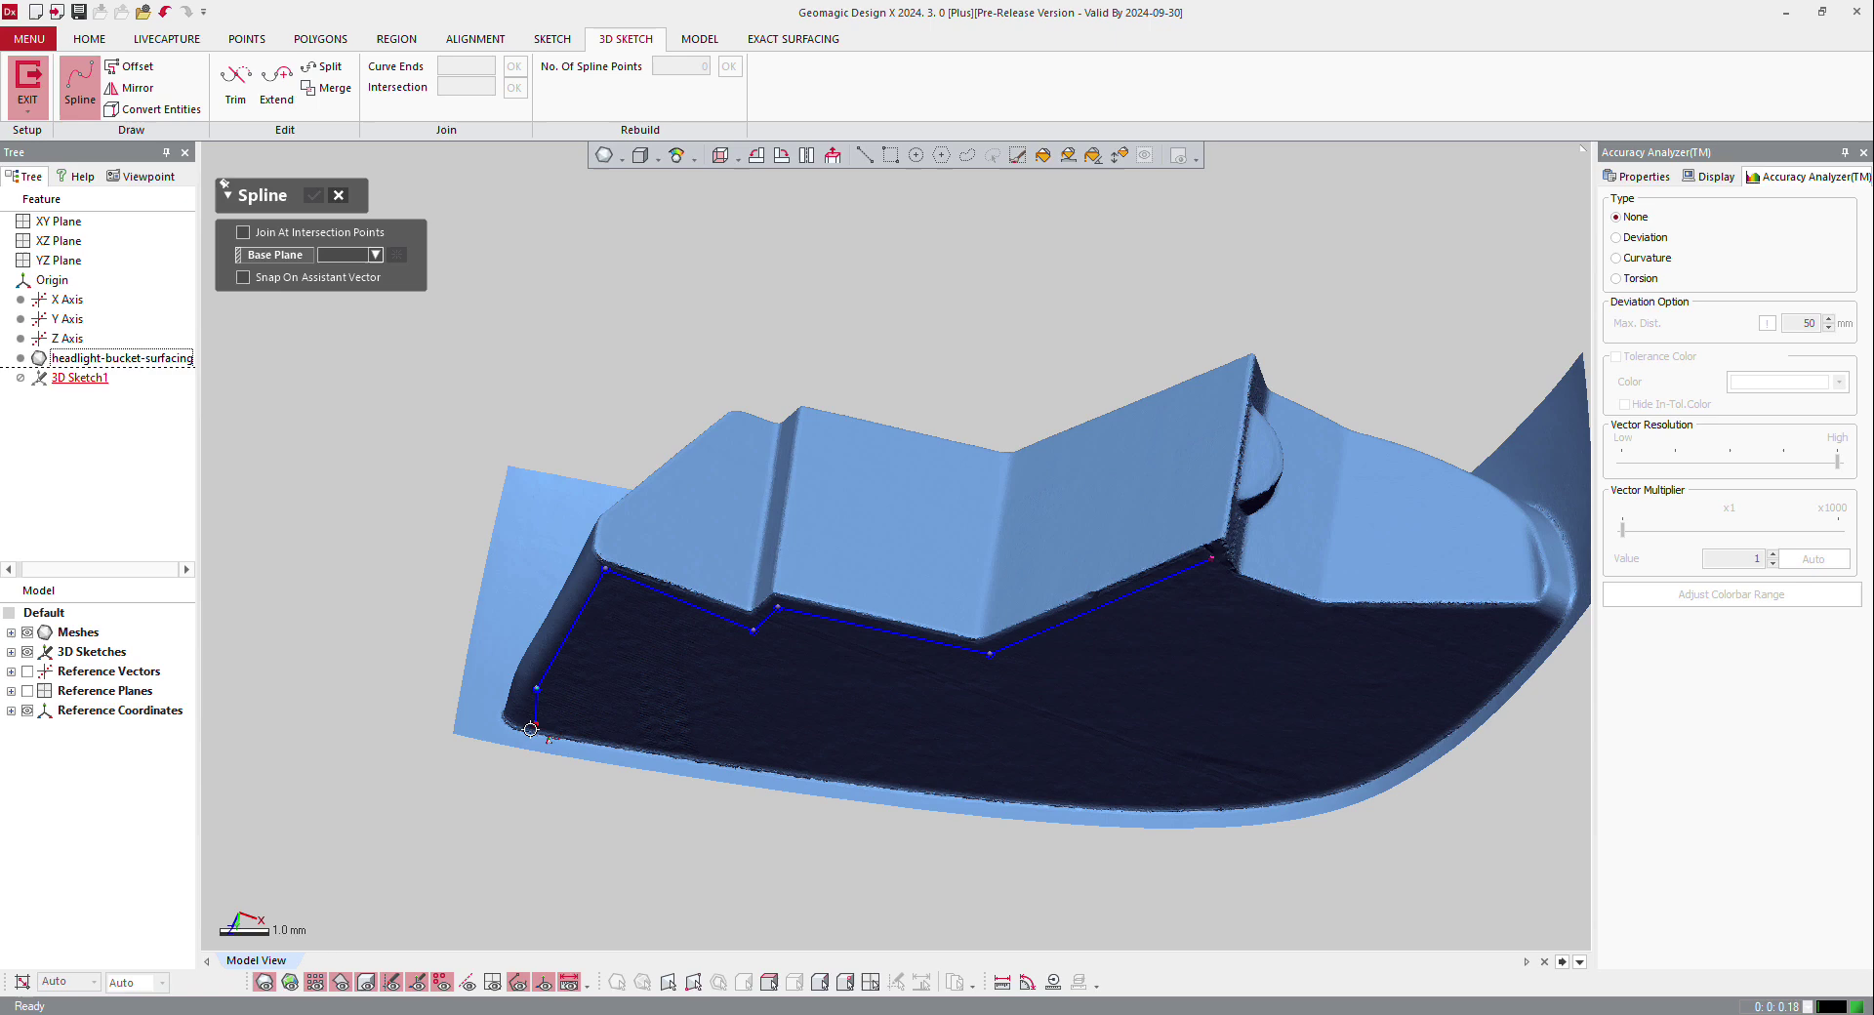
left_click(537, 726)
left_click(611, 734)
left_click(823, 768)
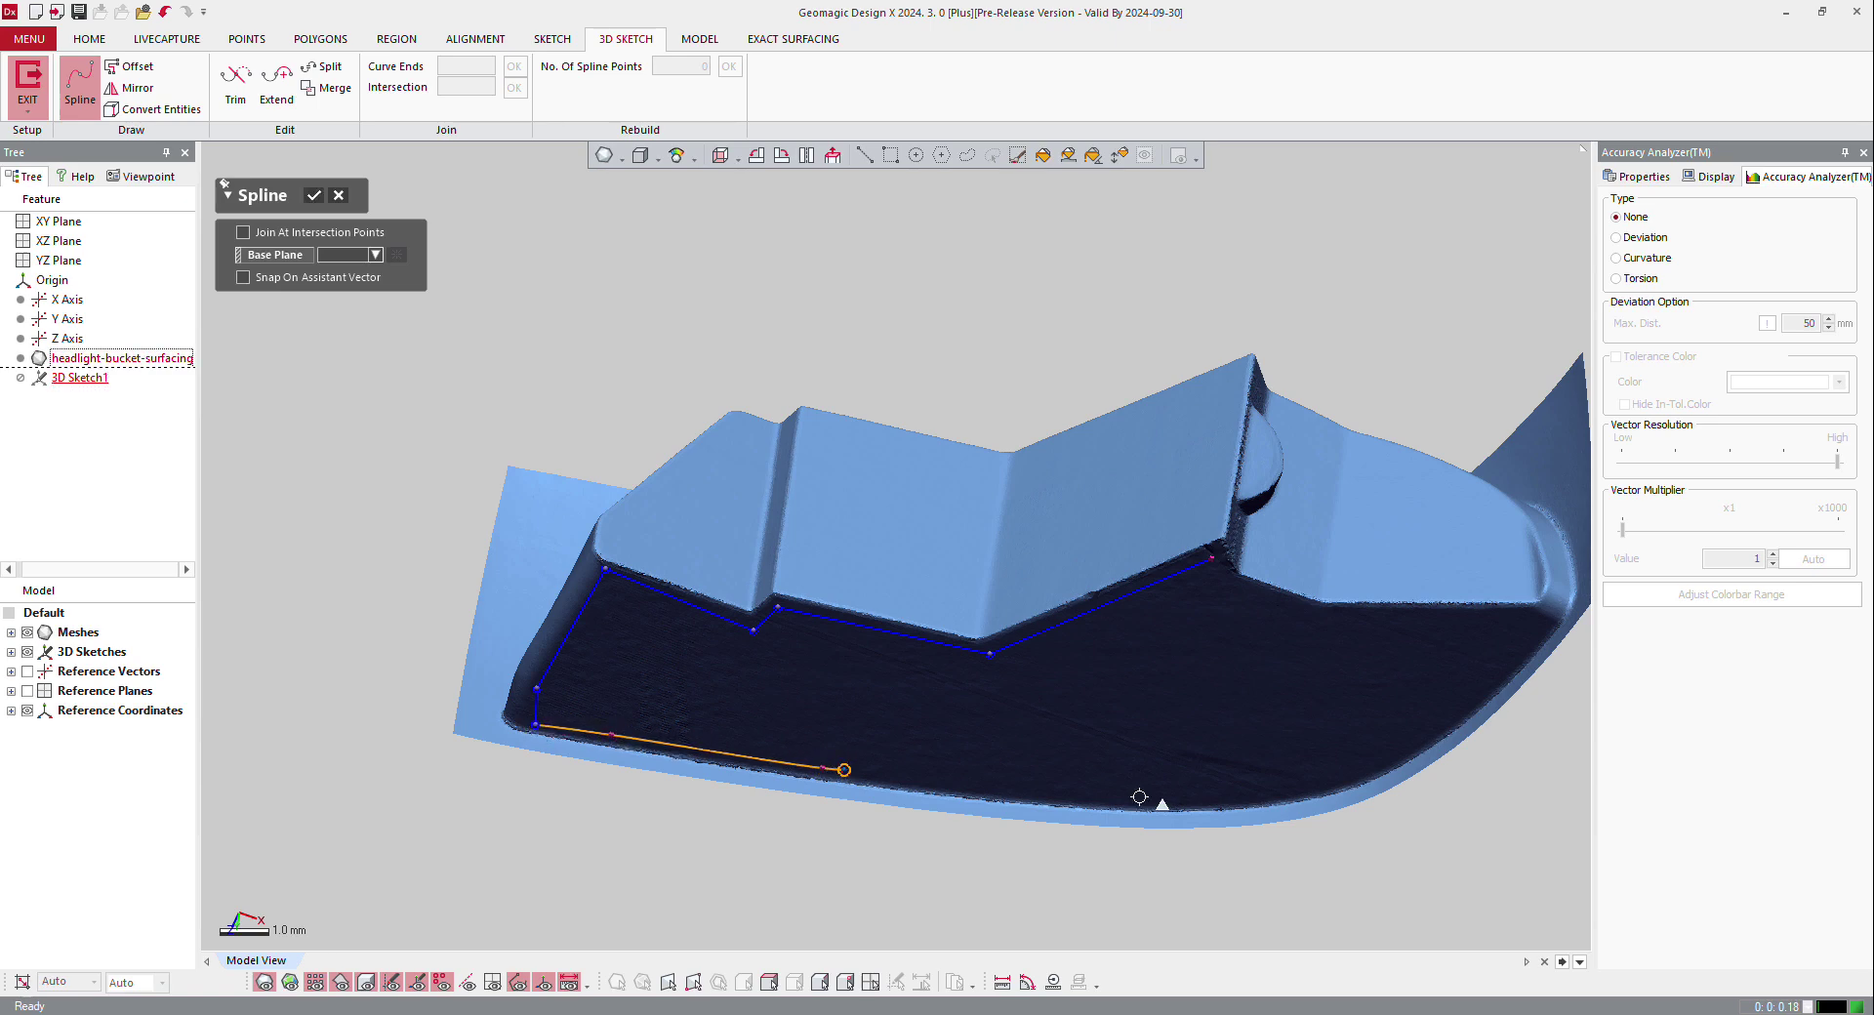
left_click(1160, 805)
left_click(1367, 771)
left_click(1498, 690)
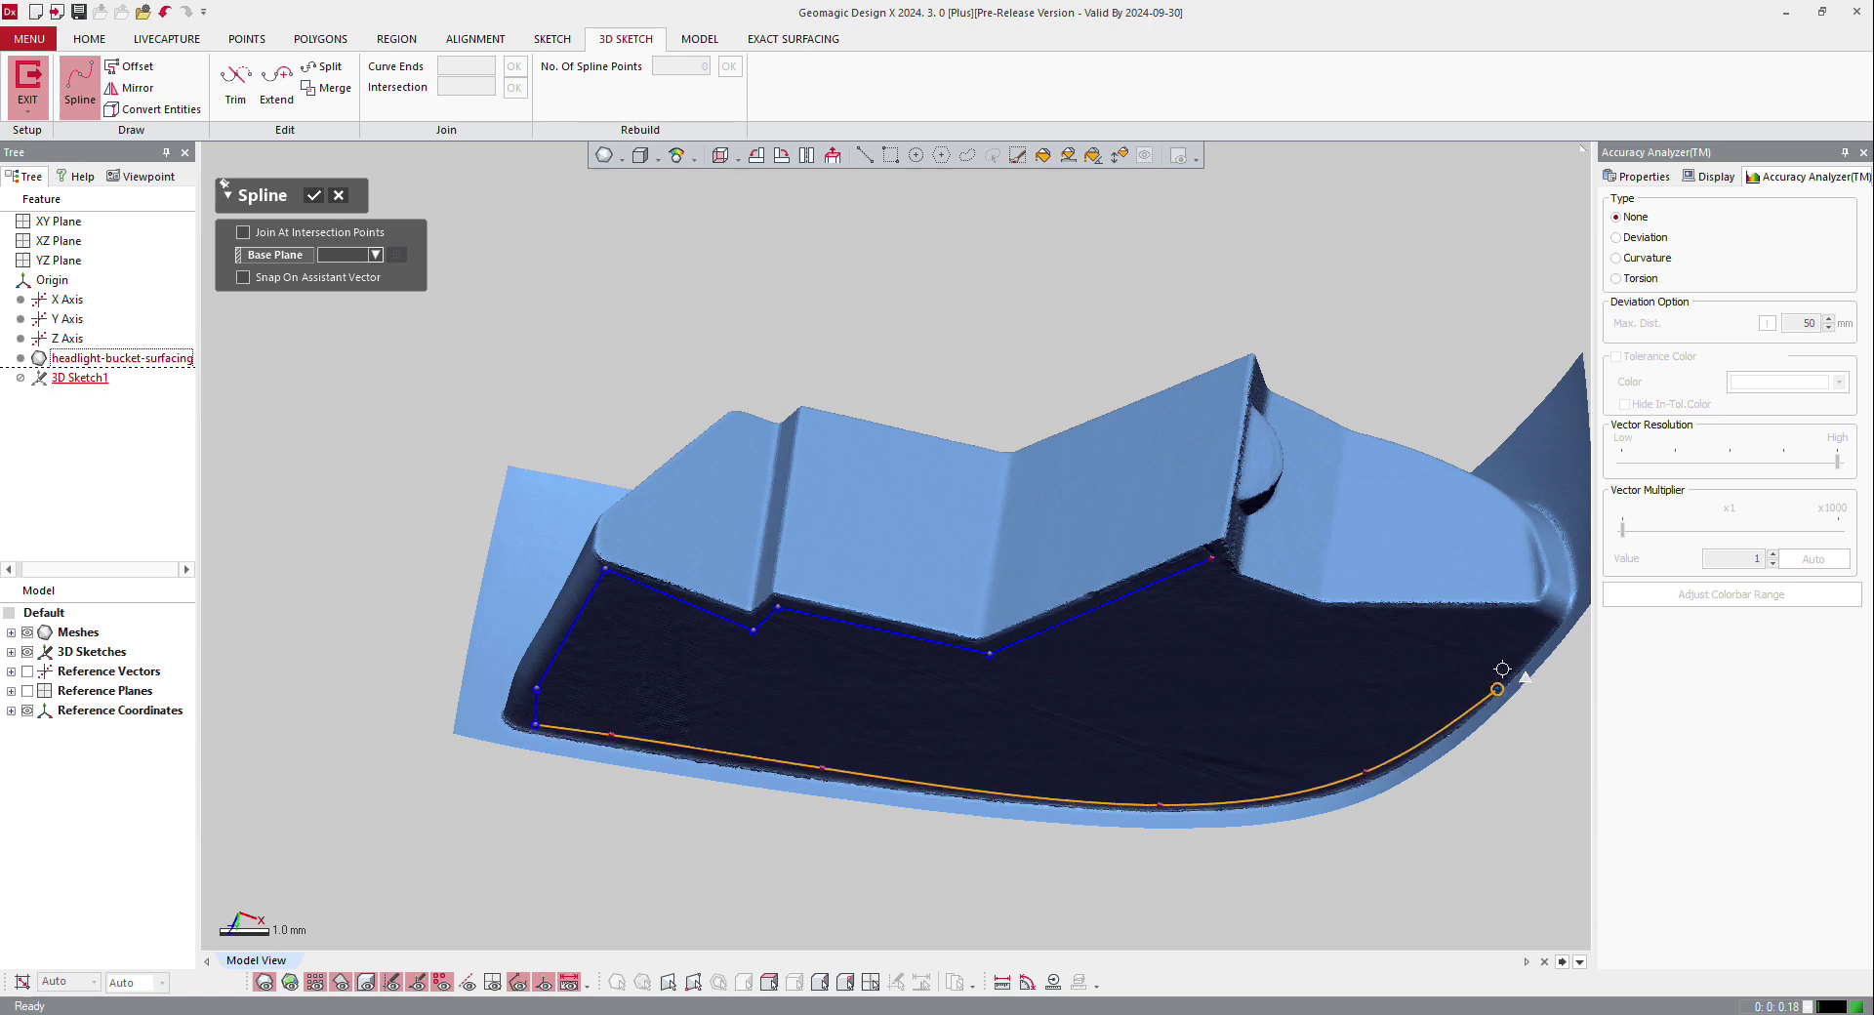
left_click(1552, 628)
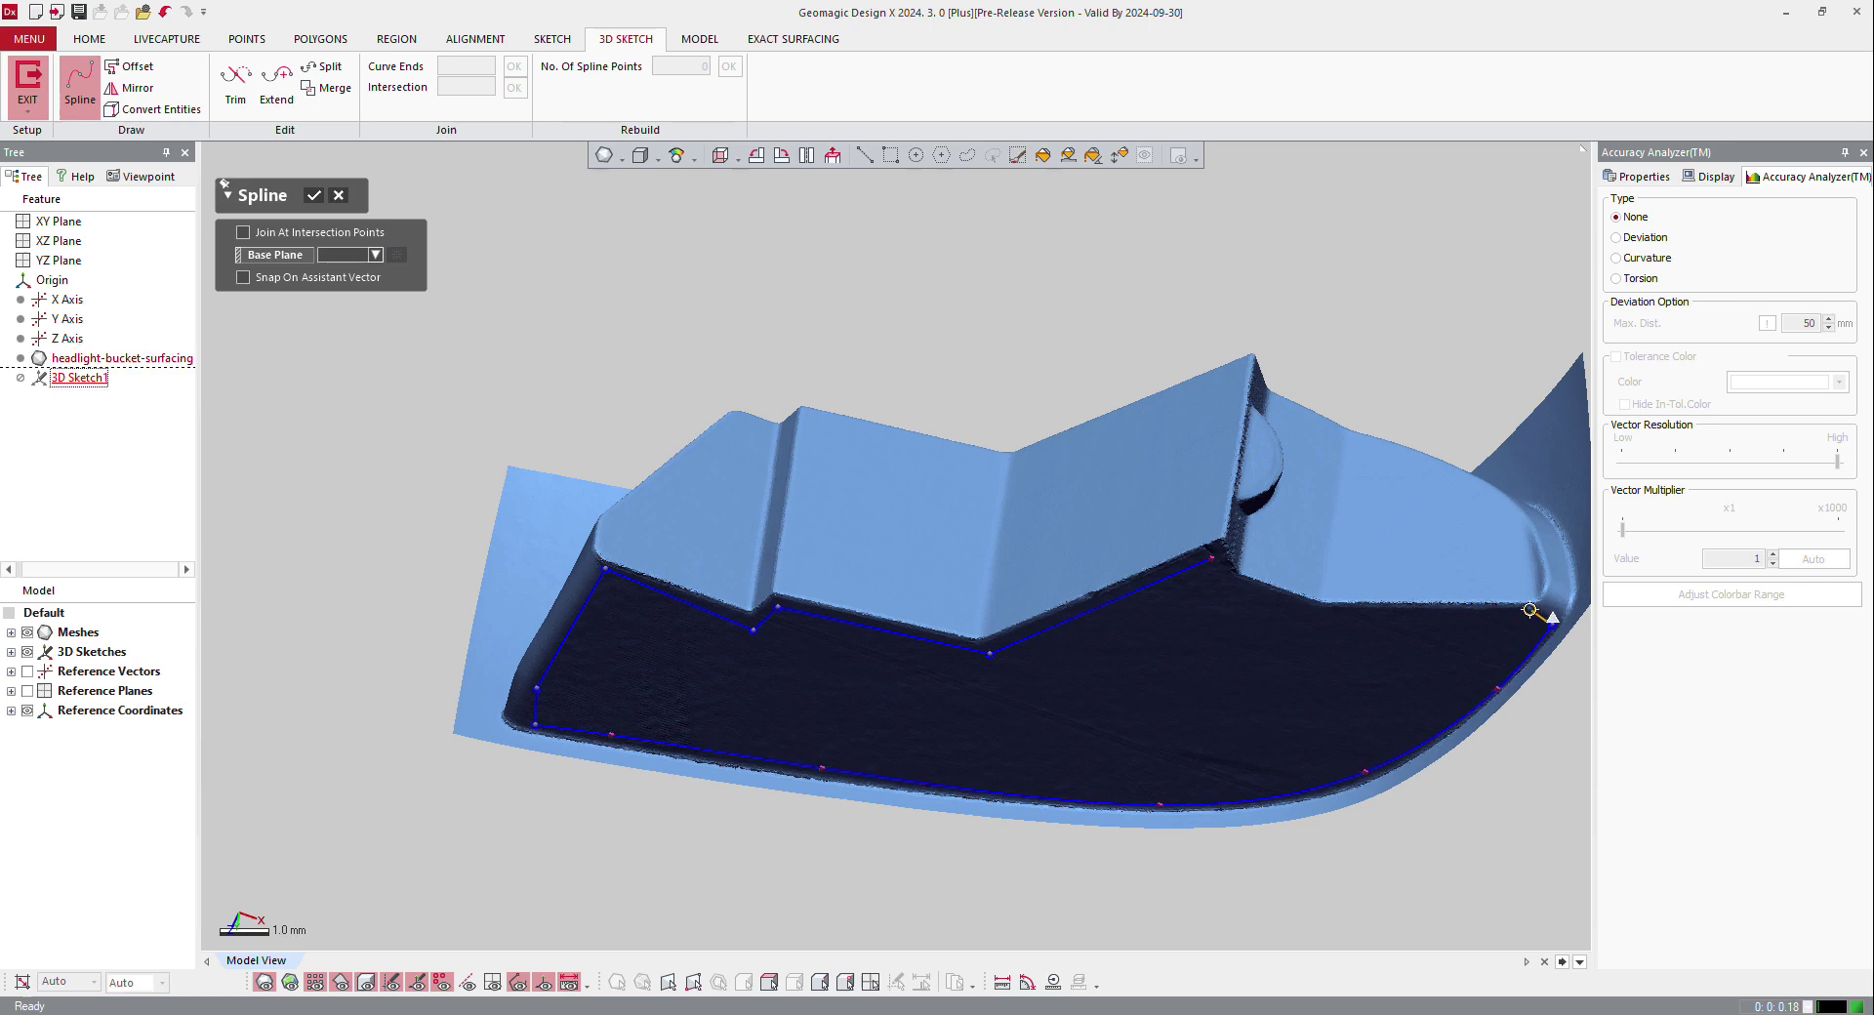
- Close the outline with connected splines from the far corner along the remaining edge back to the peak
left_click(1532, 610)
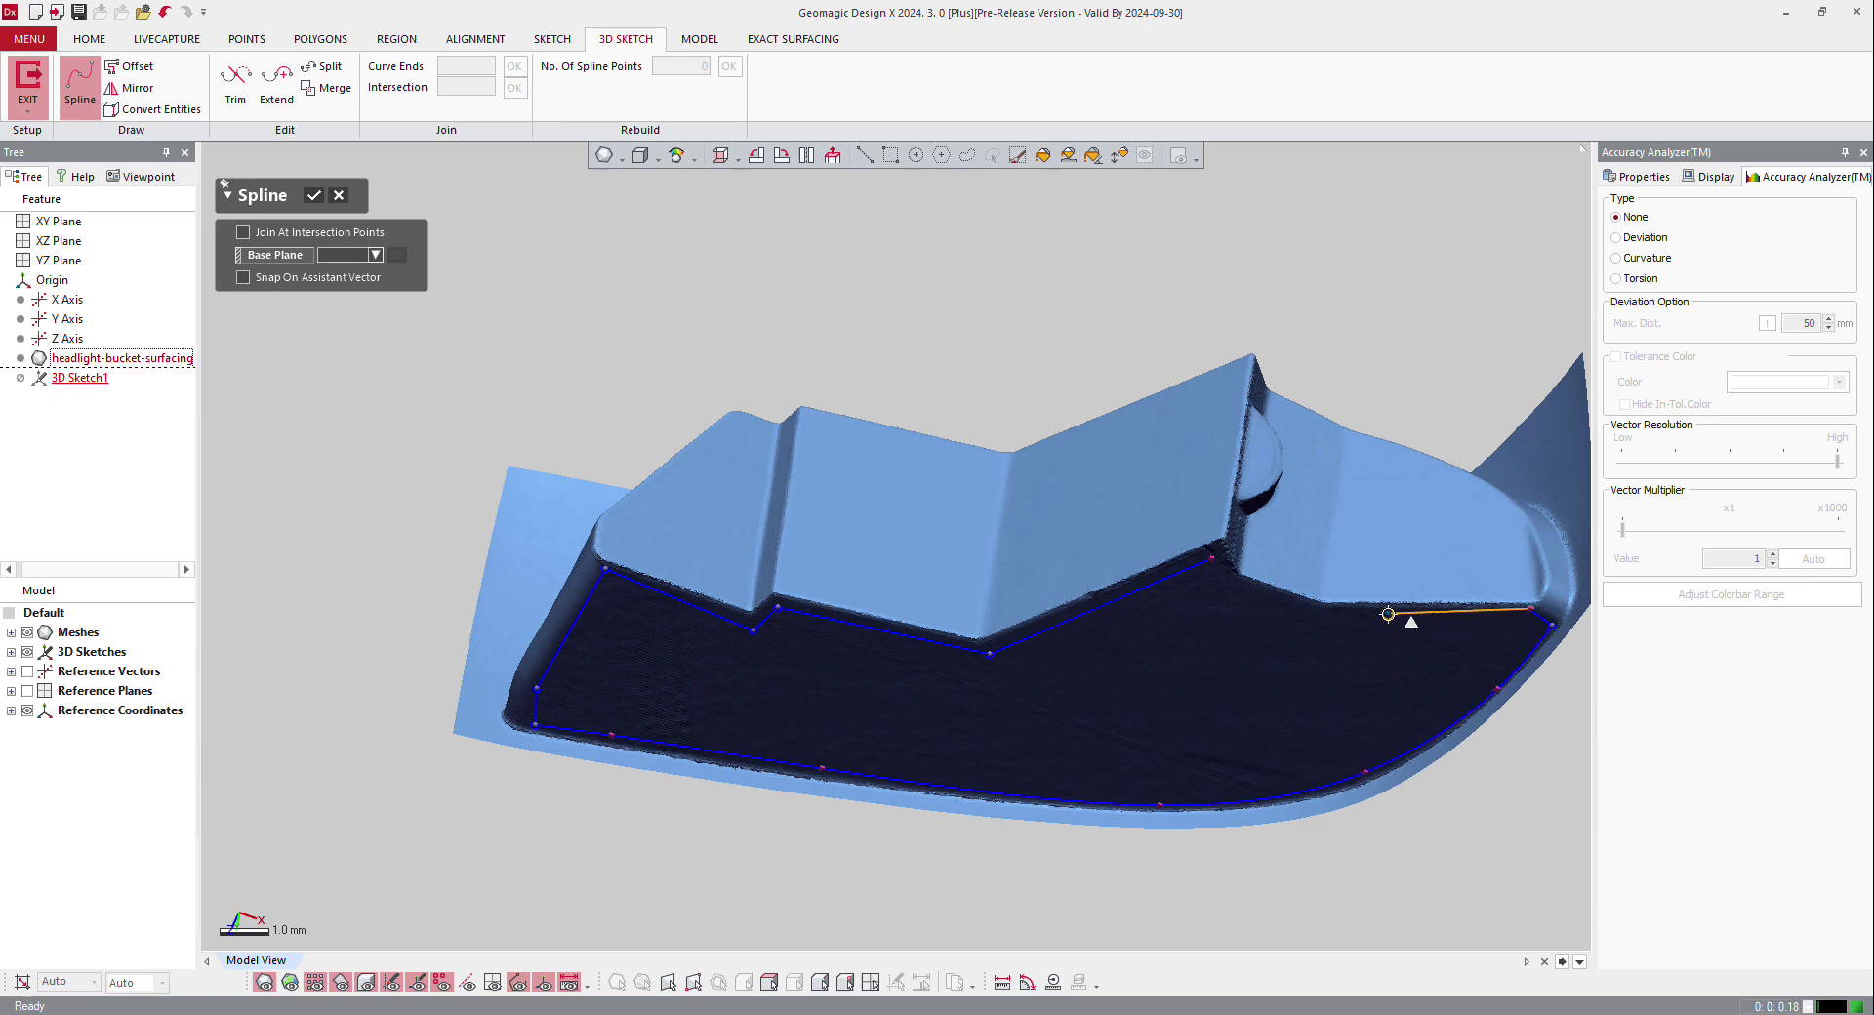
left_click(1389, 612)
left_click(1321, 616)
left_click(1234, 584)
left_click(1212, 559)
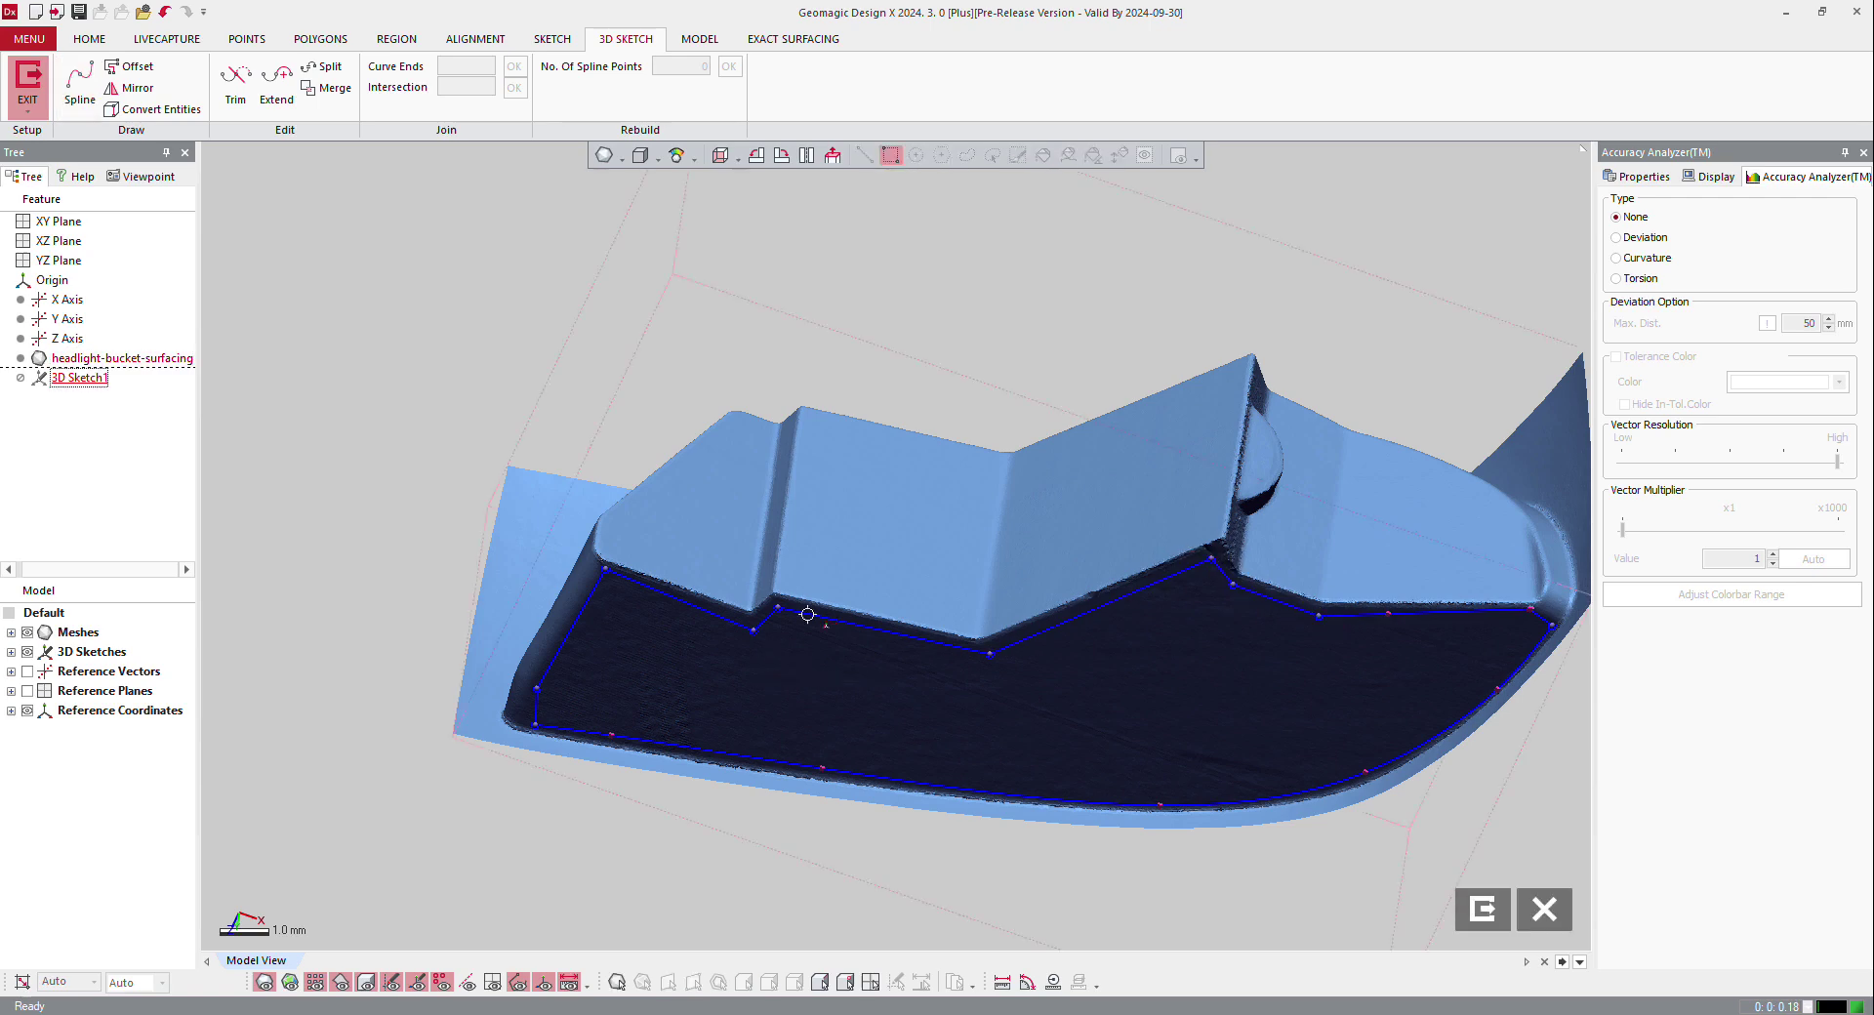
- Draw a curved four-point spline across the middle of the outlined mesh face
right_click_drag(1025, 459, 456, 684)
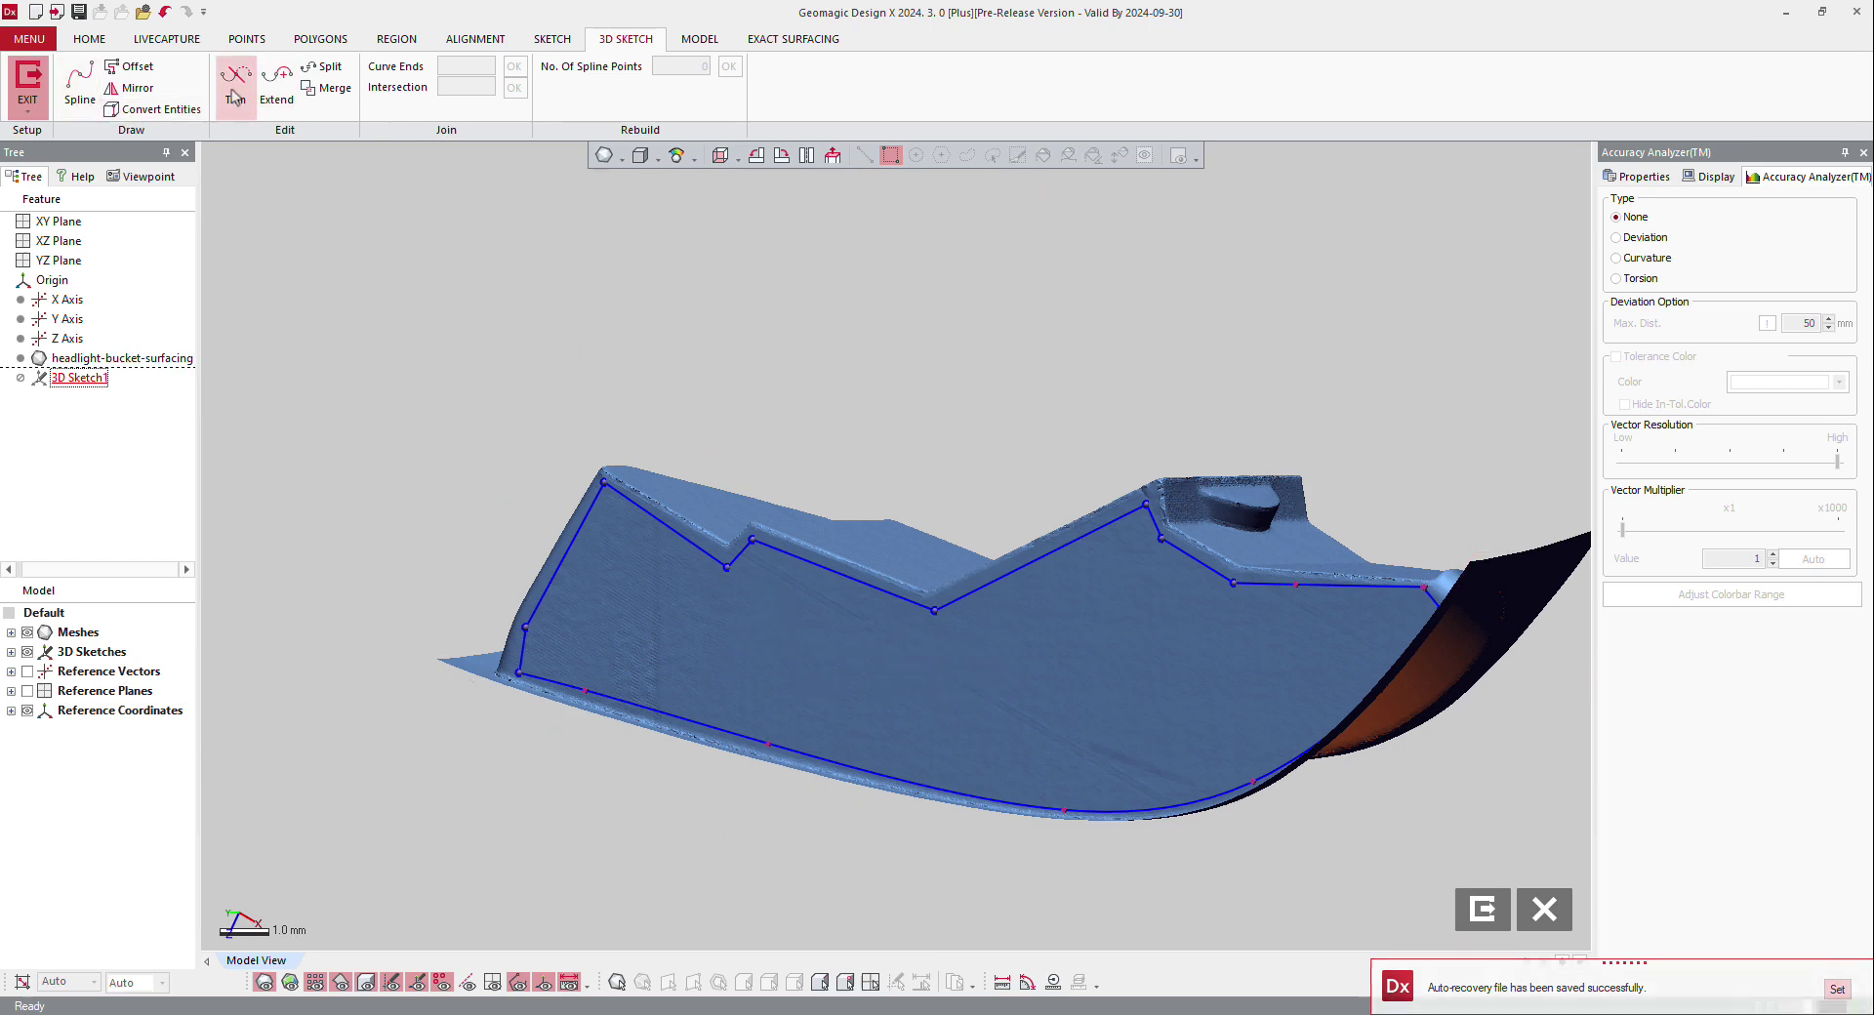
left_click(80, 86)
mouse_move(621, 618)
left_mouse_down()
mouse_move(776, 689)
mouse_move(967, 717)
mouse_move(1162, 689)
left_mouse_up()
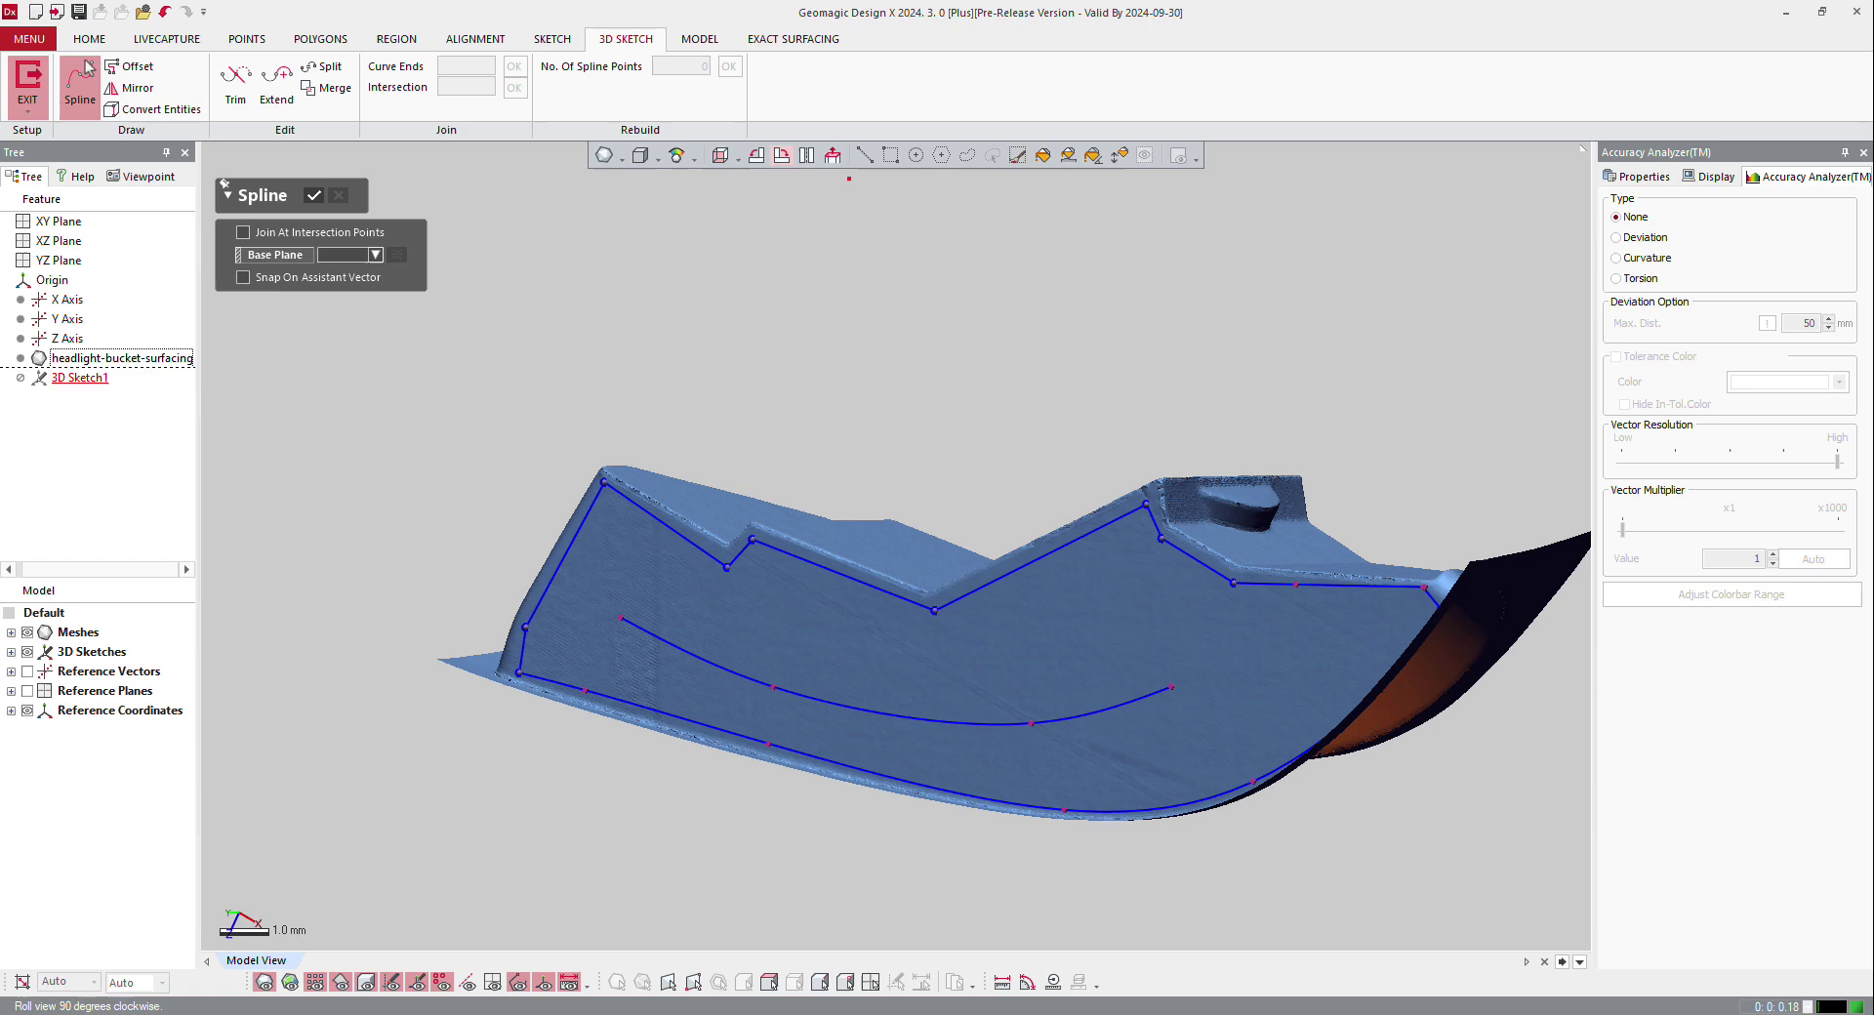
left_click(127, 71)
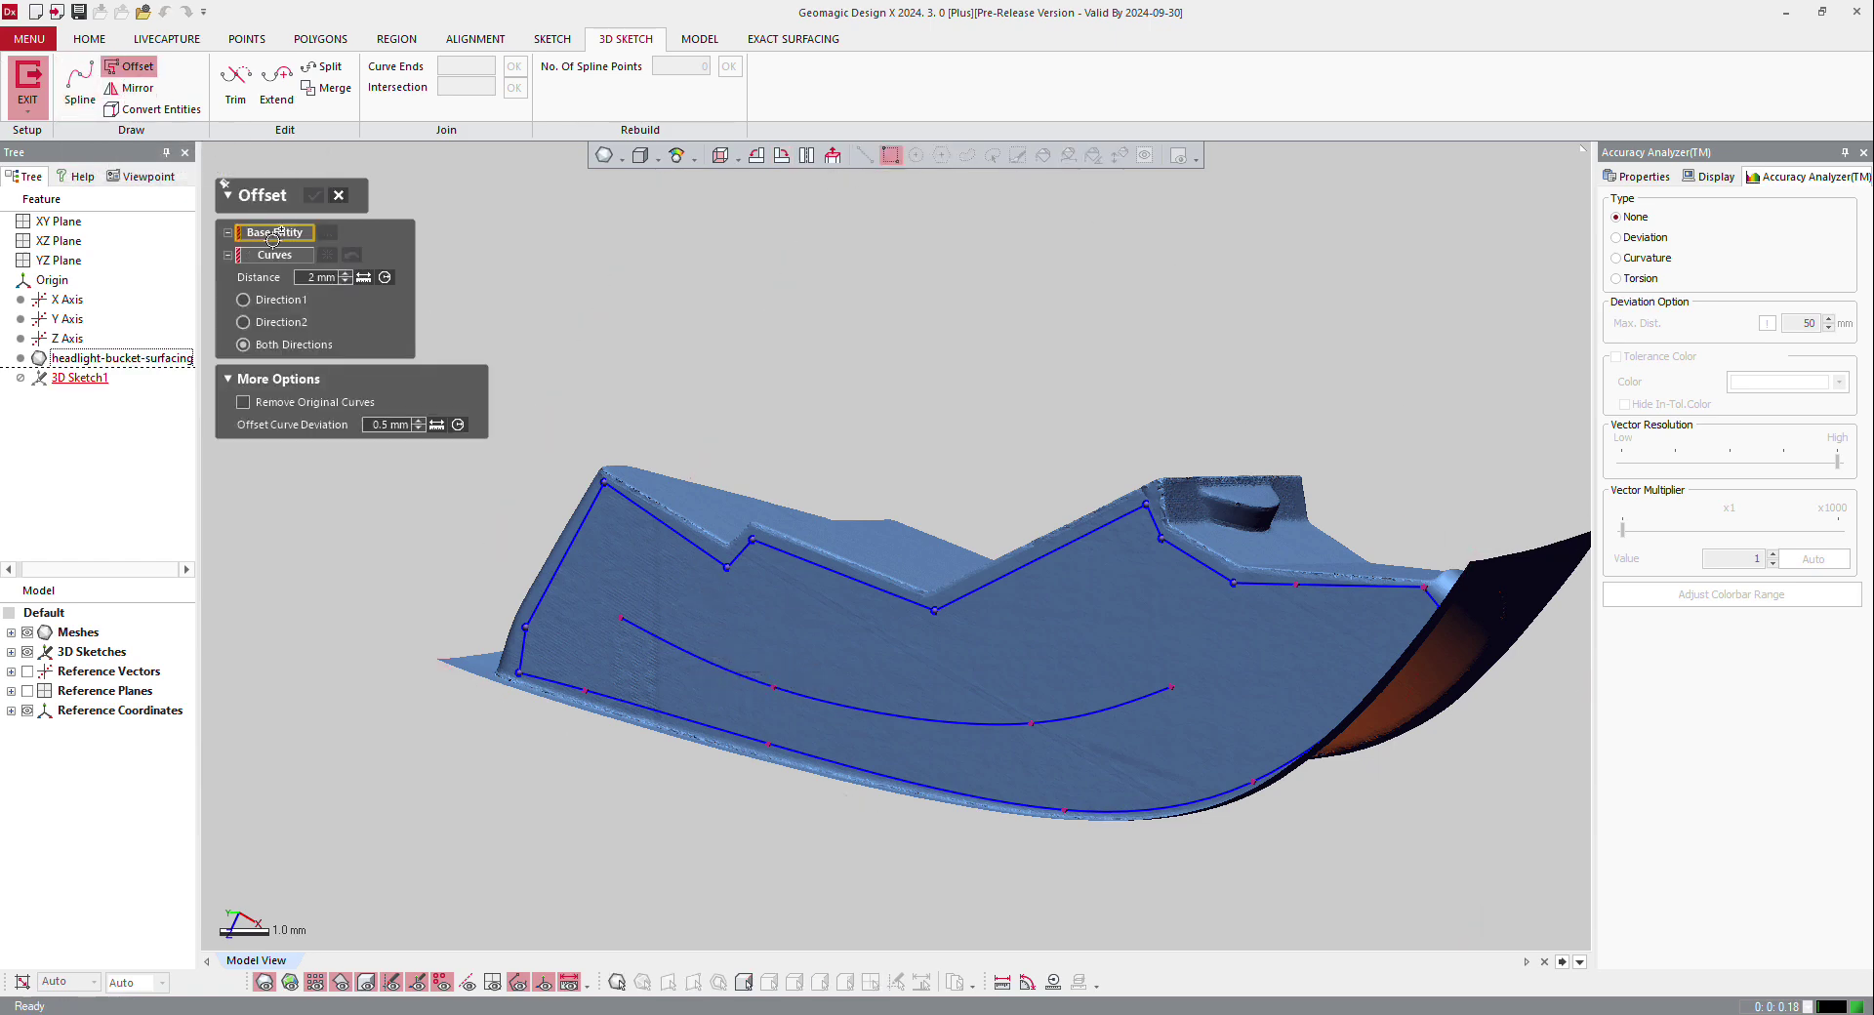
right_click_drag(1004, 469, 624, 524)
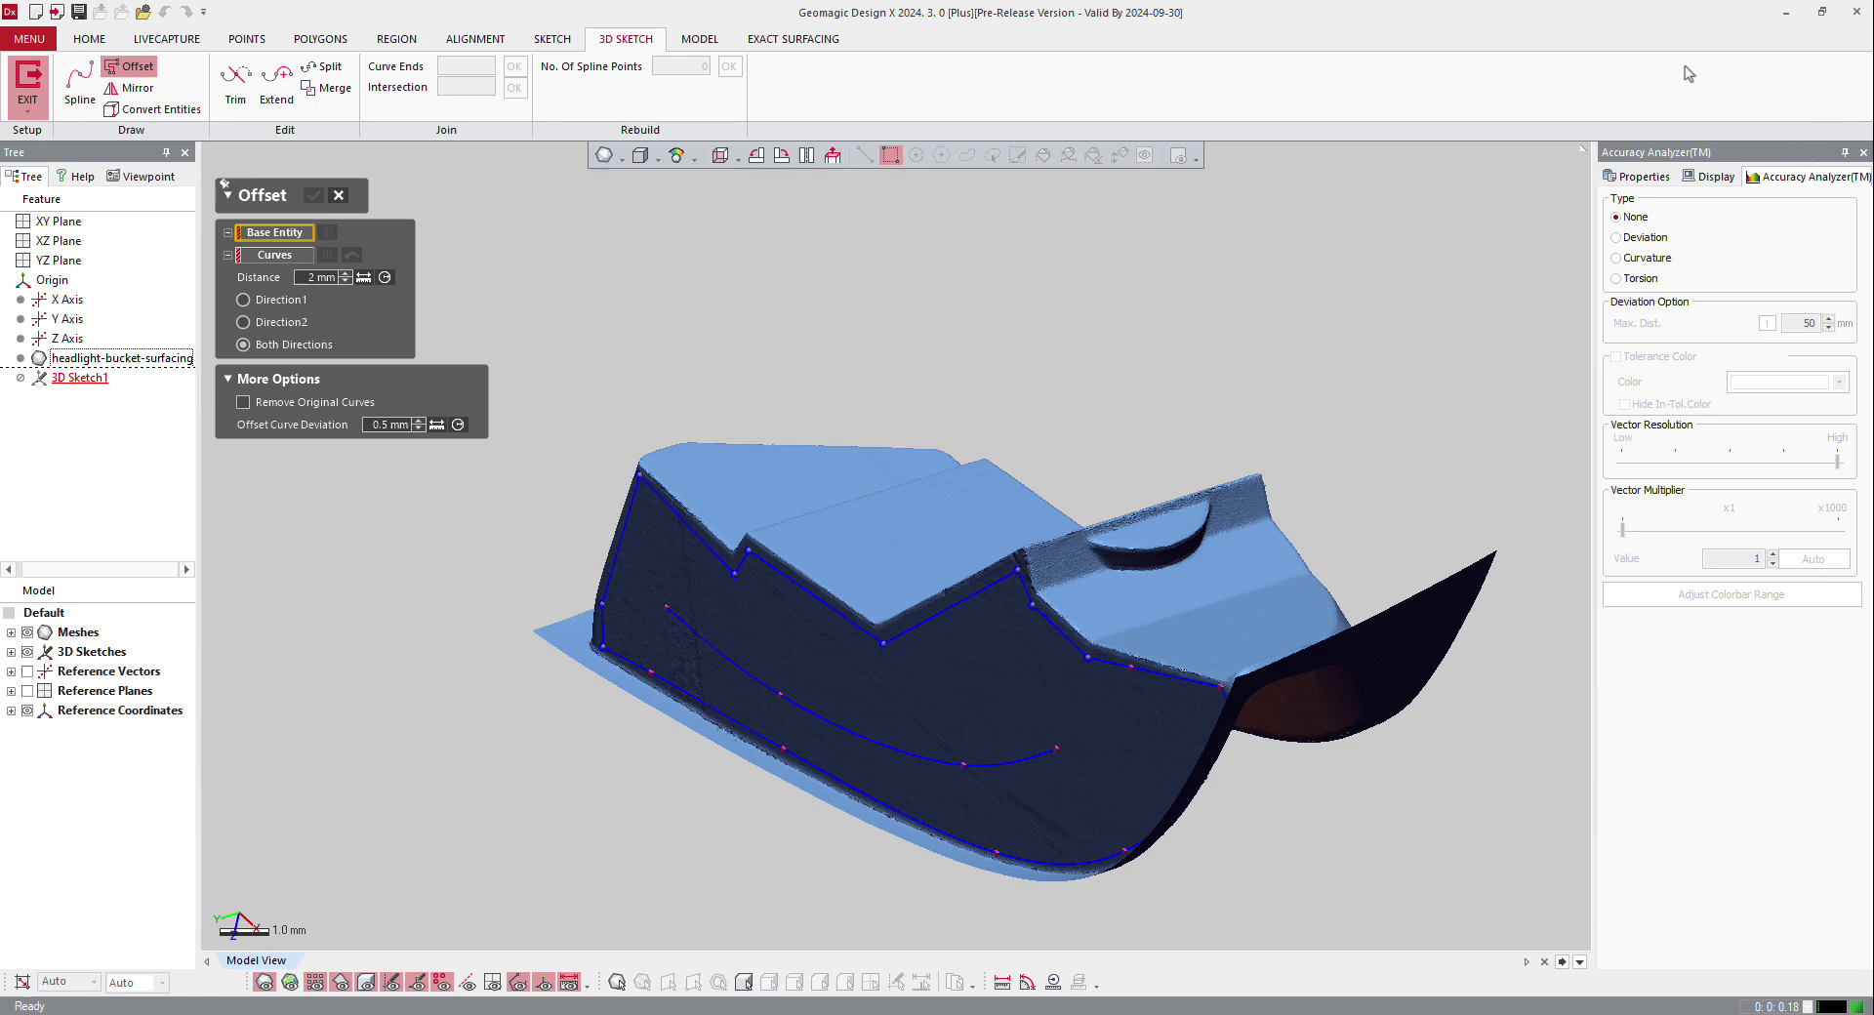
key("Escape")
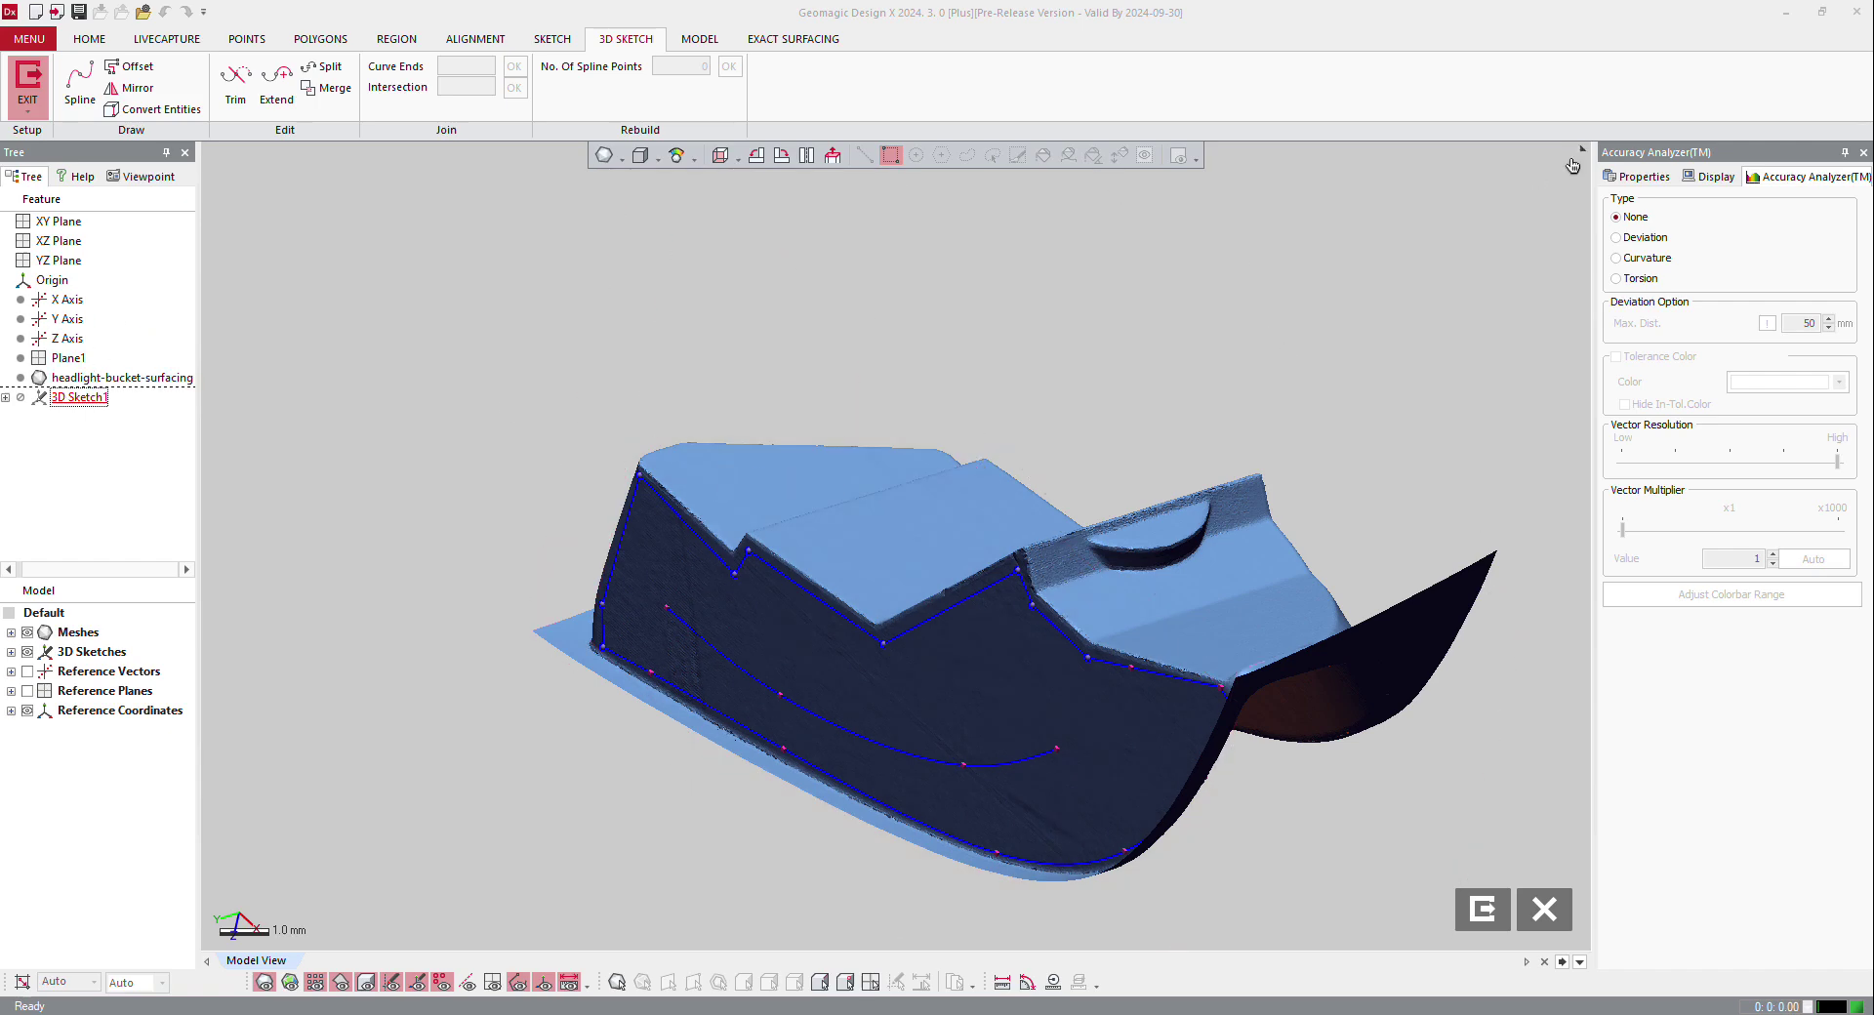
- Offset the middle spline by 0.5 mm in both directions, using the headlight-bucket-surfacing mesh as base entity
left_click(129, 66)
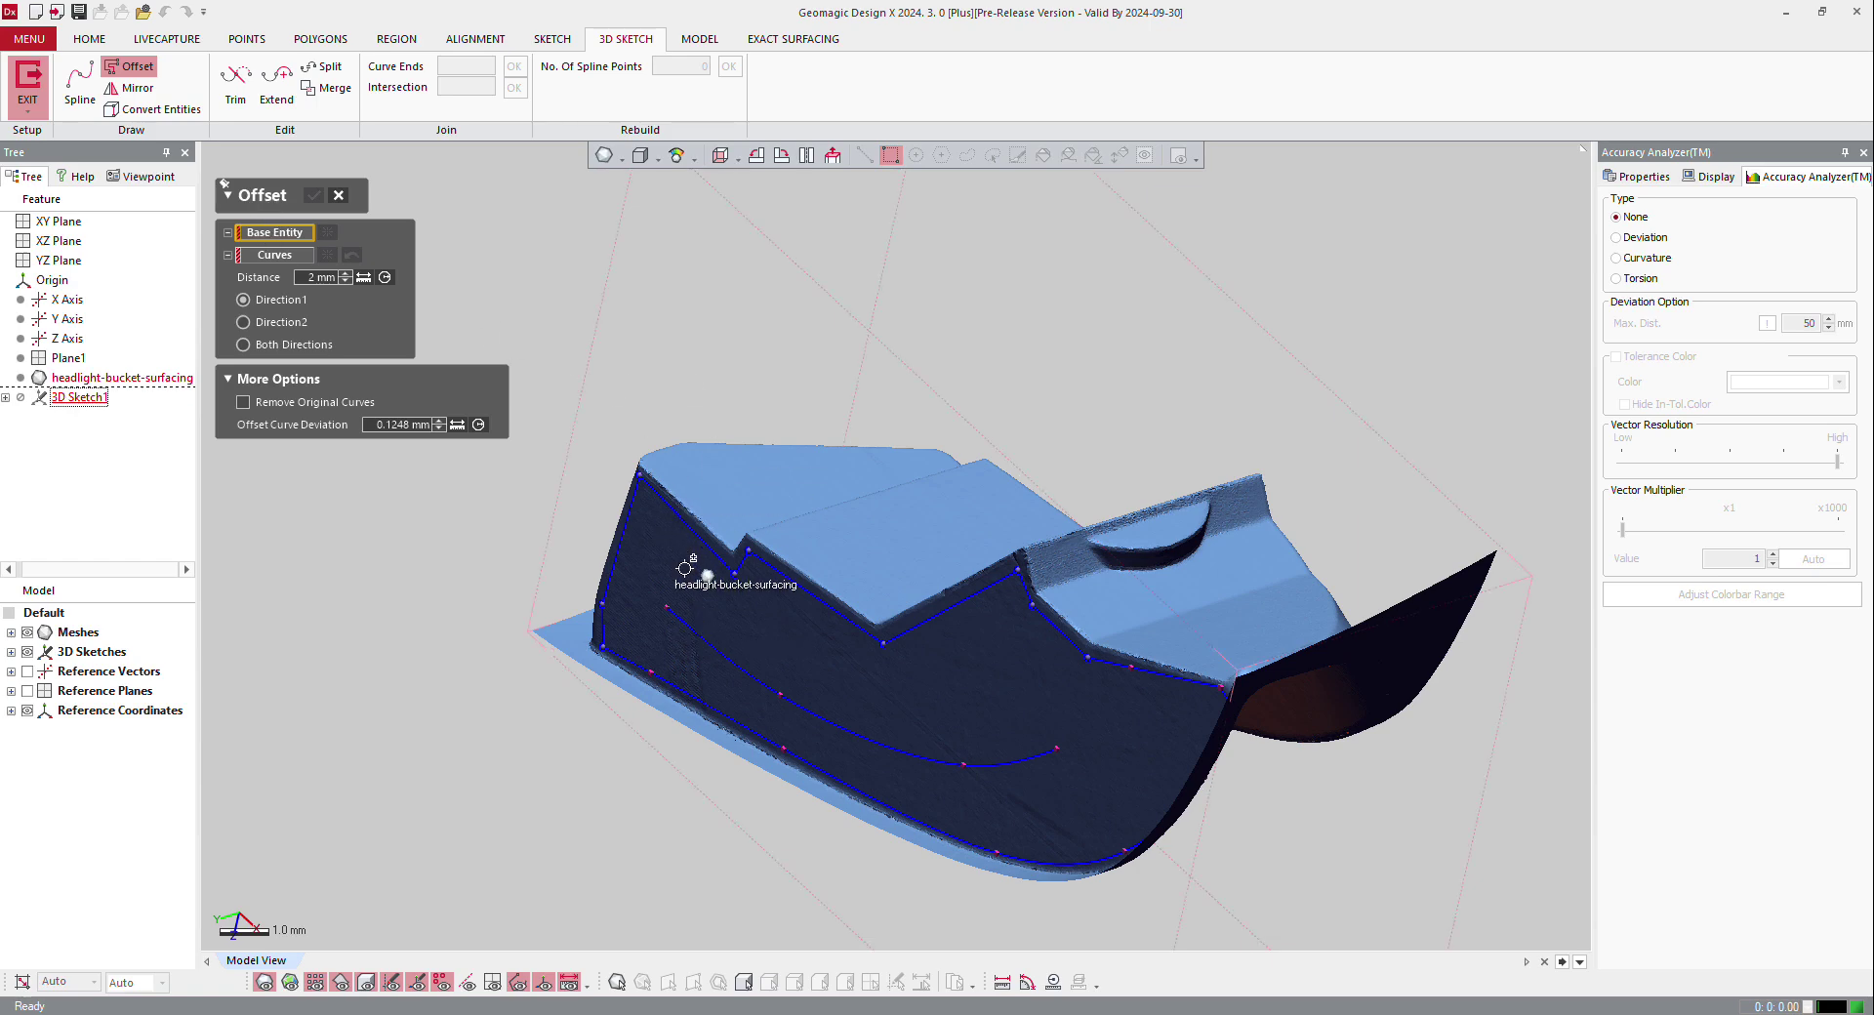
left_click(729, 535)
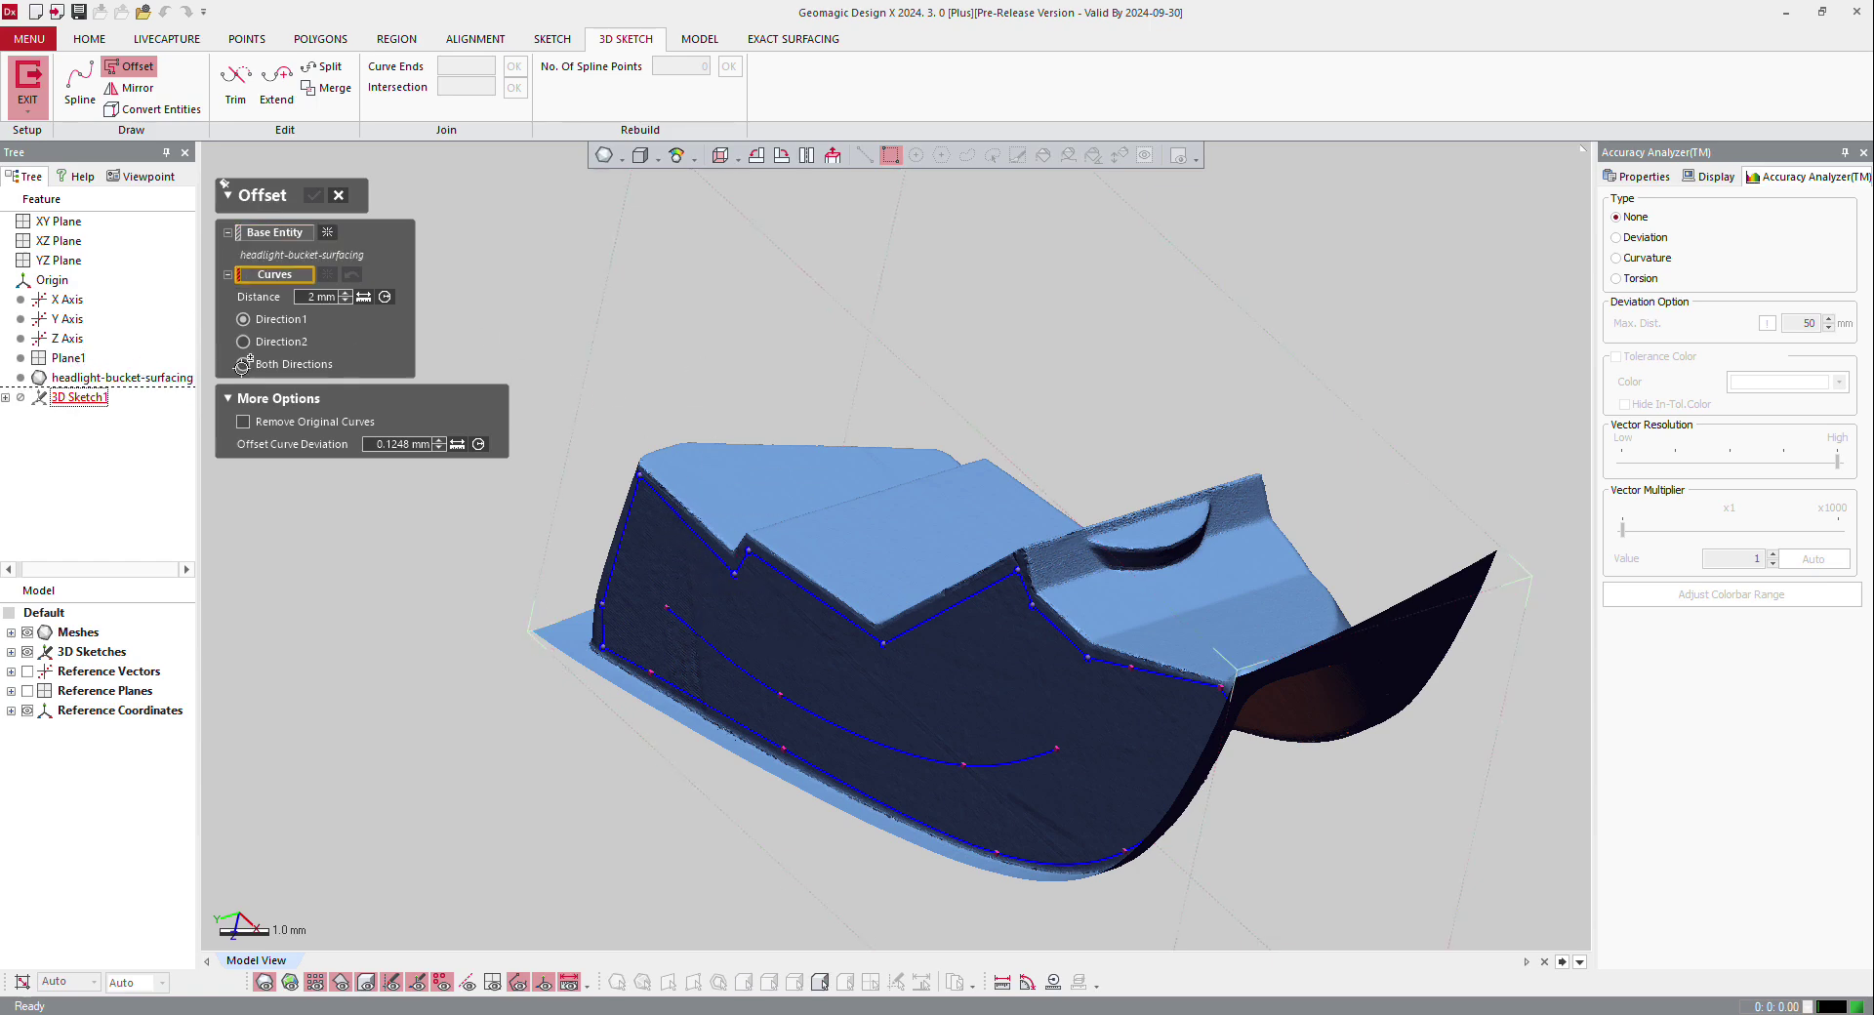
left_click(703, 632)
left_click(302, 316)
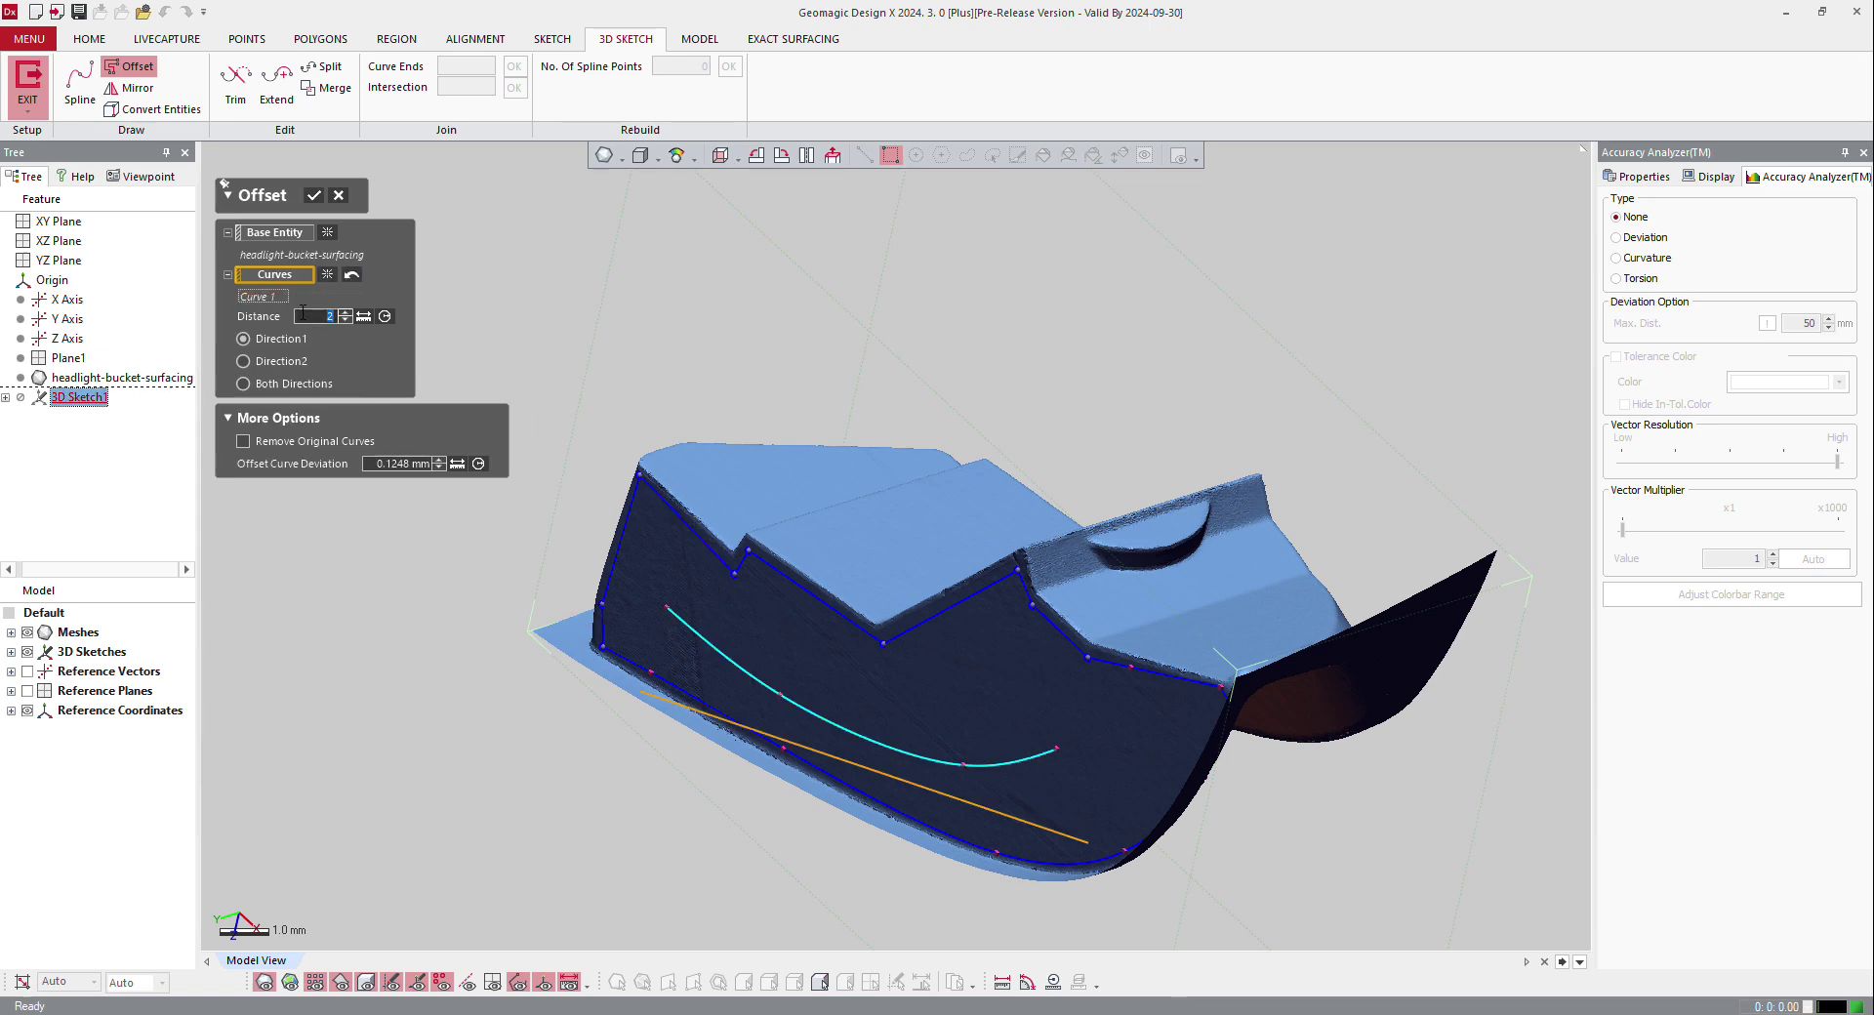
type(".5")
key("Return")
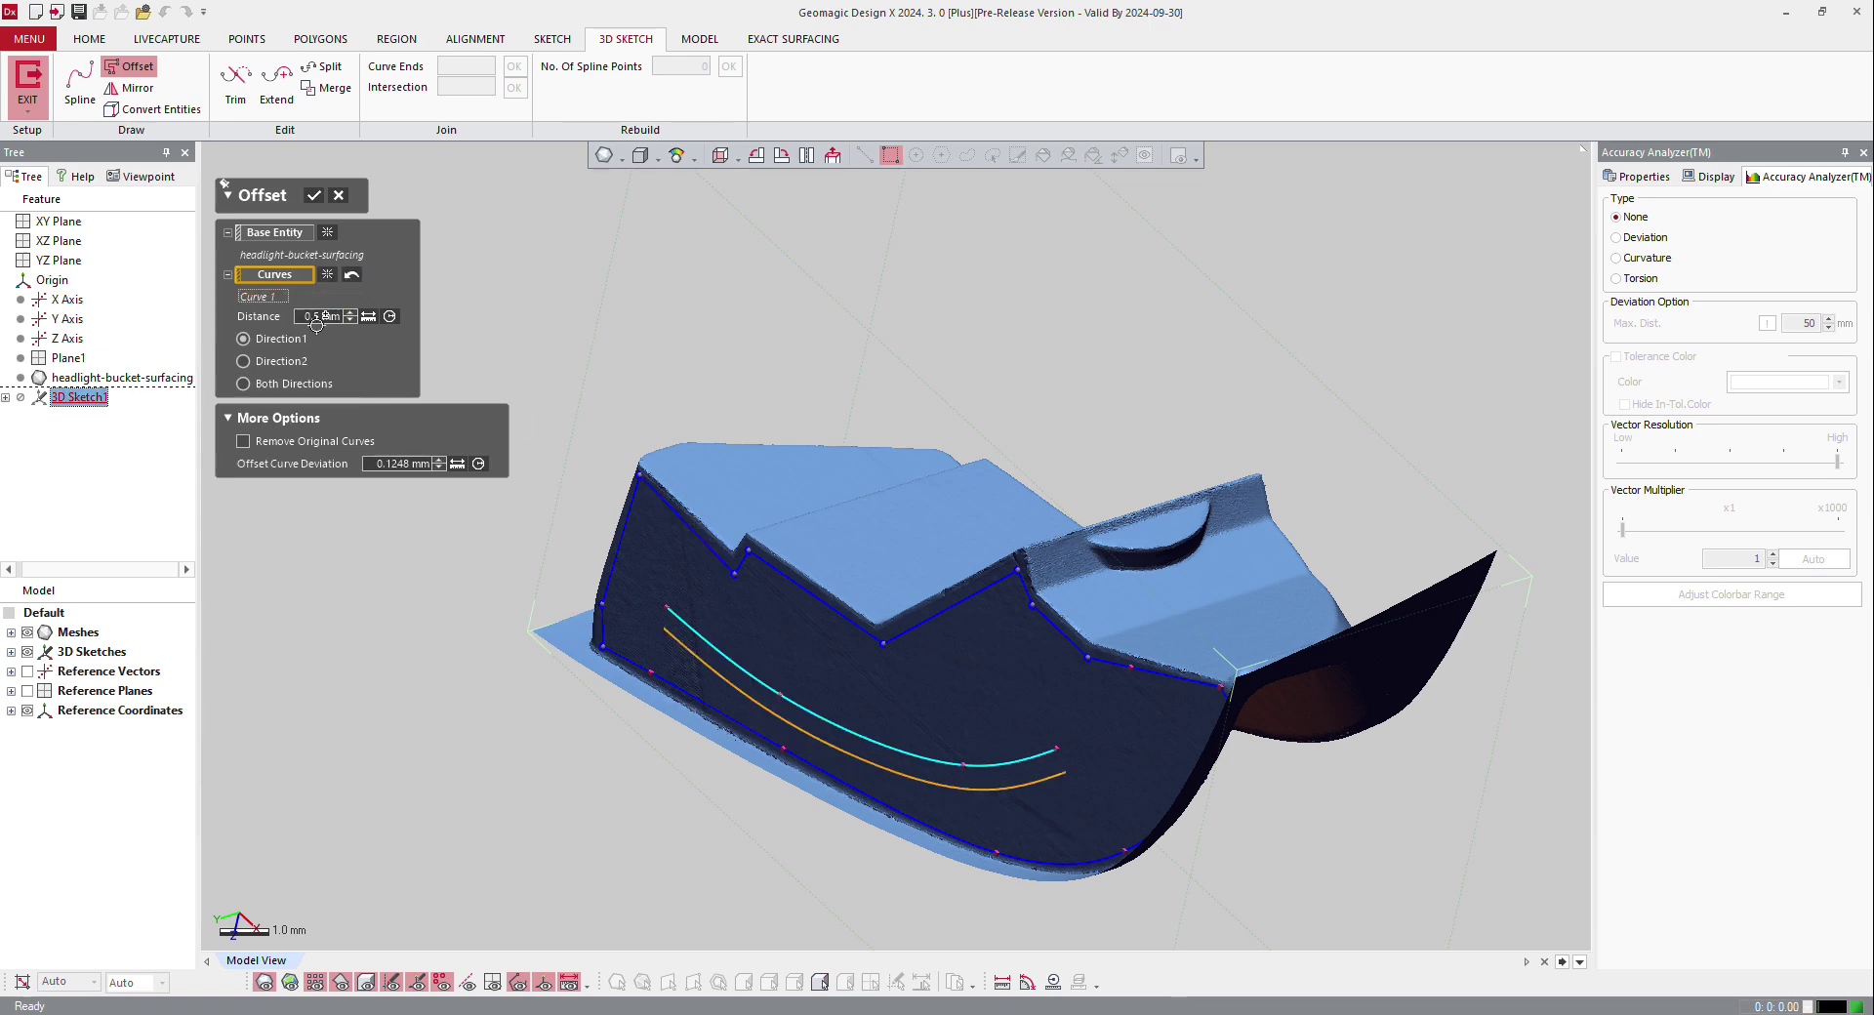
left_click(260, 367)
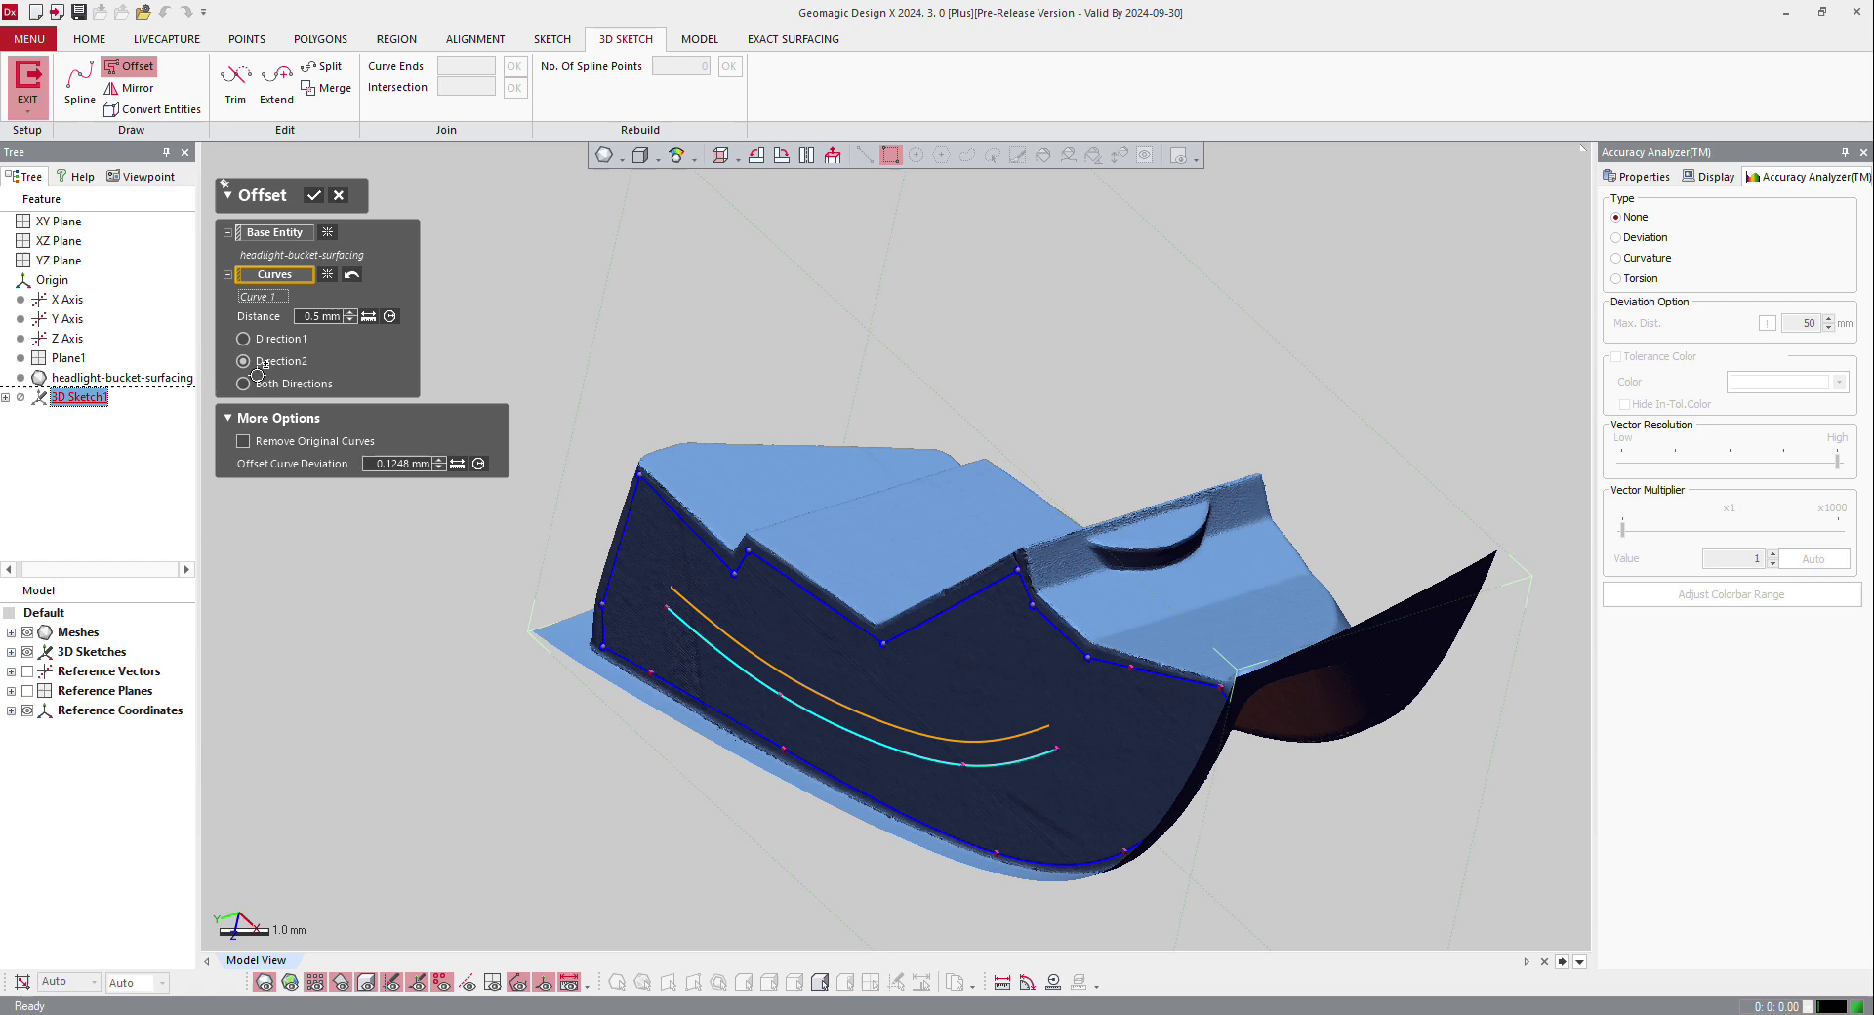
left_click(258, 384)
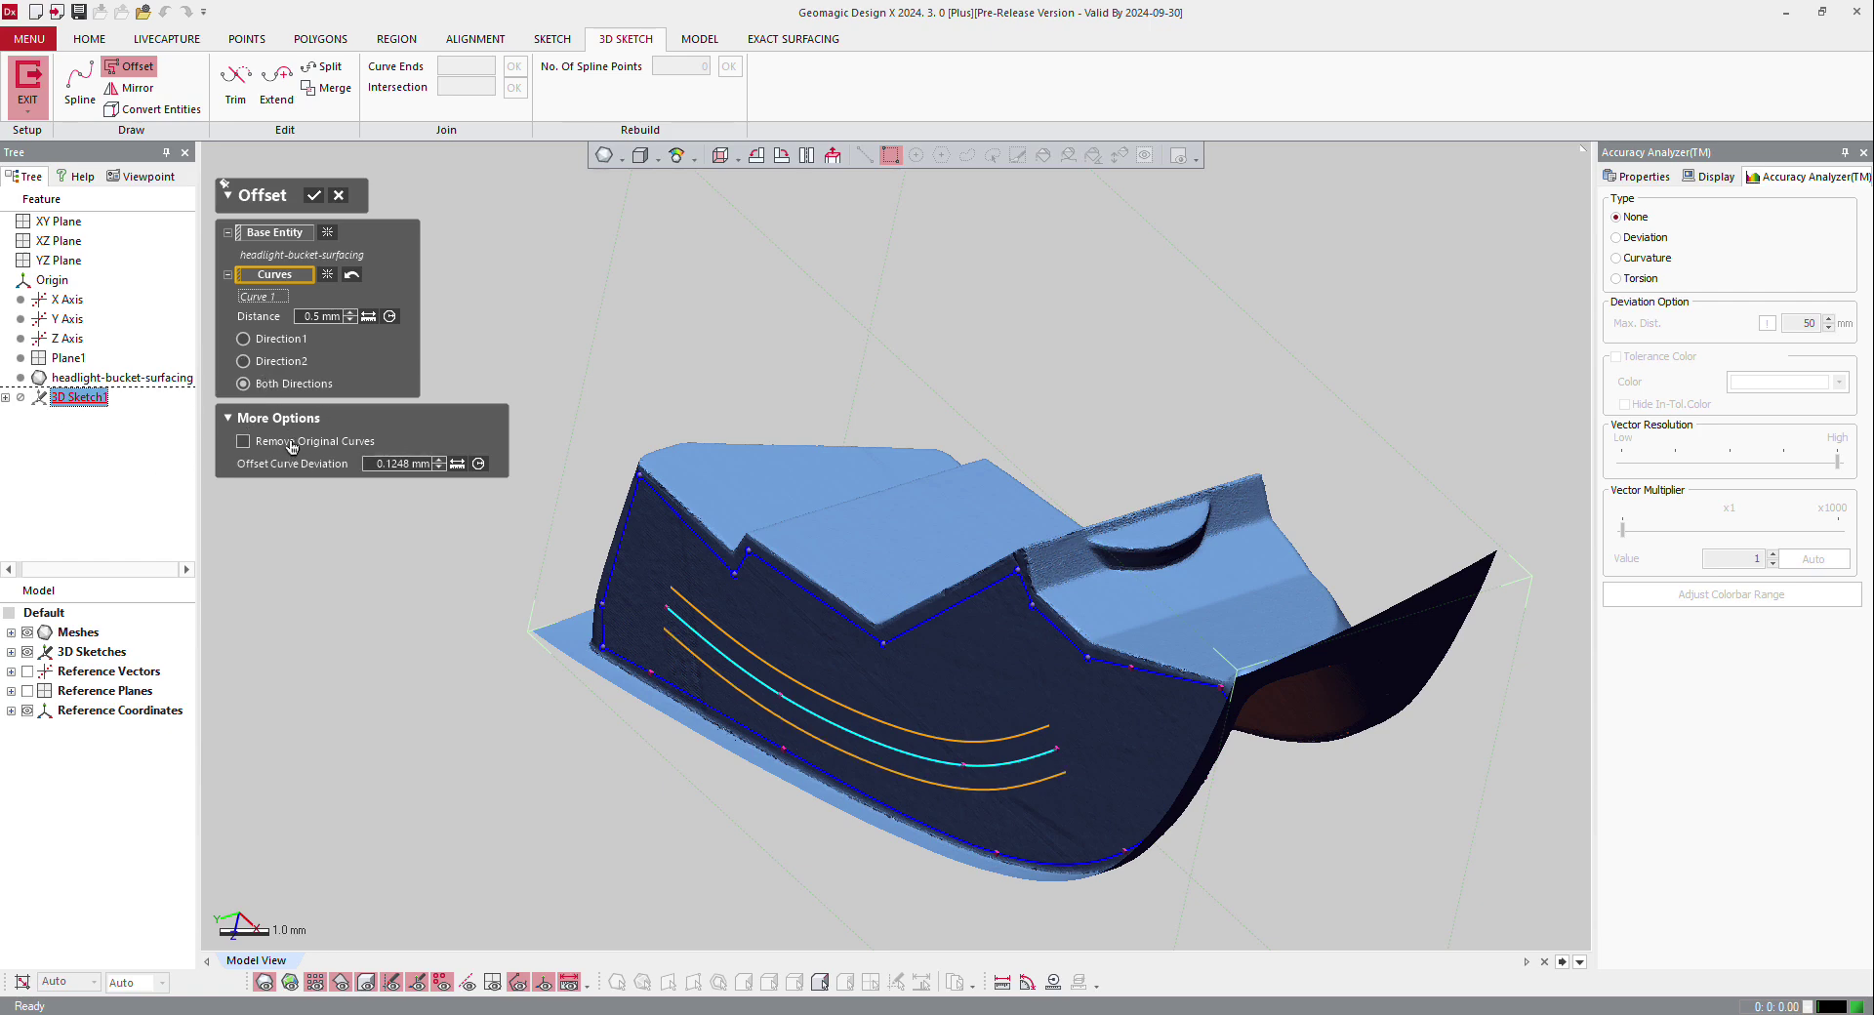
left_click(314, 197)
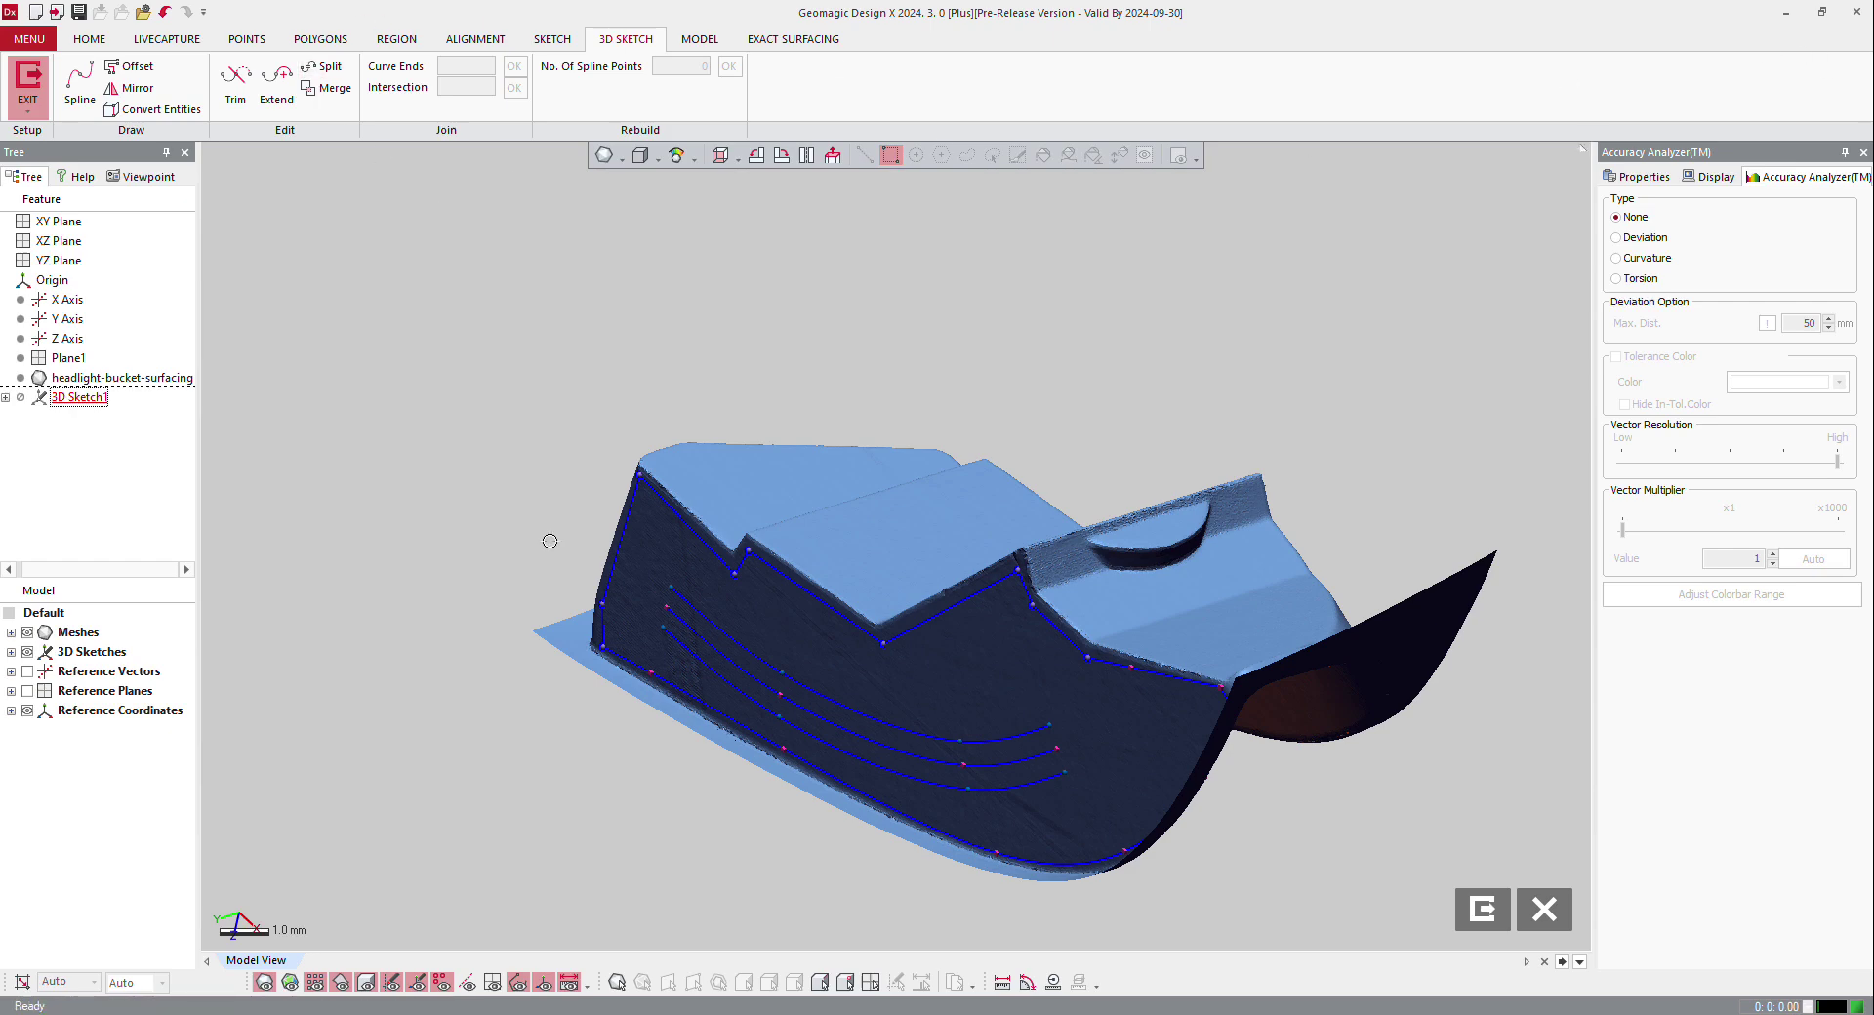
- Draw a two-point spline crossing the three offset curves near their starting ends
left_click(80, 86)
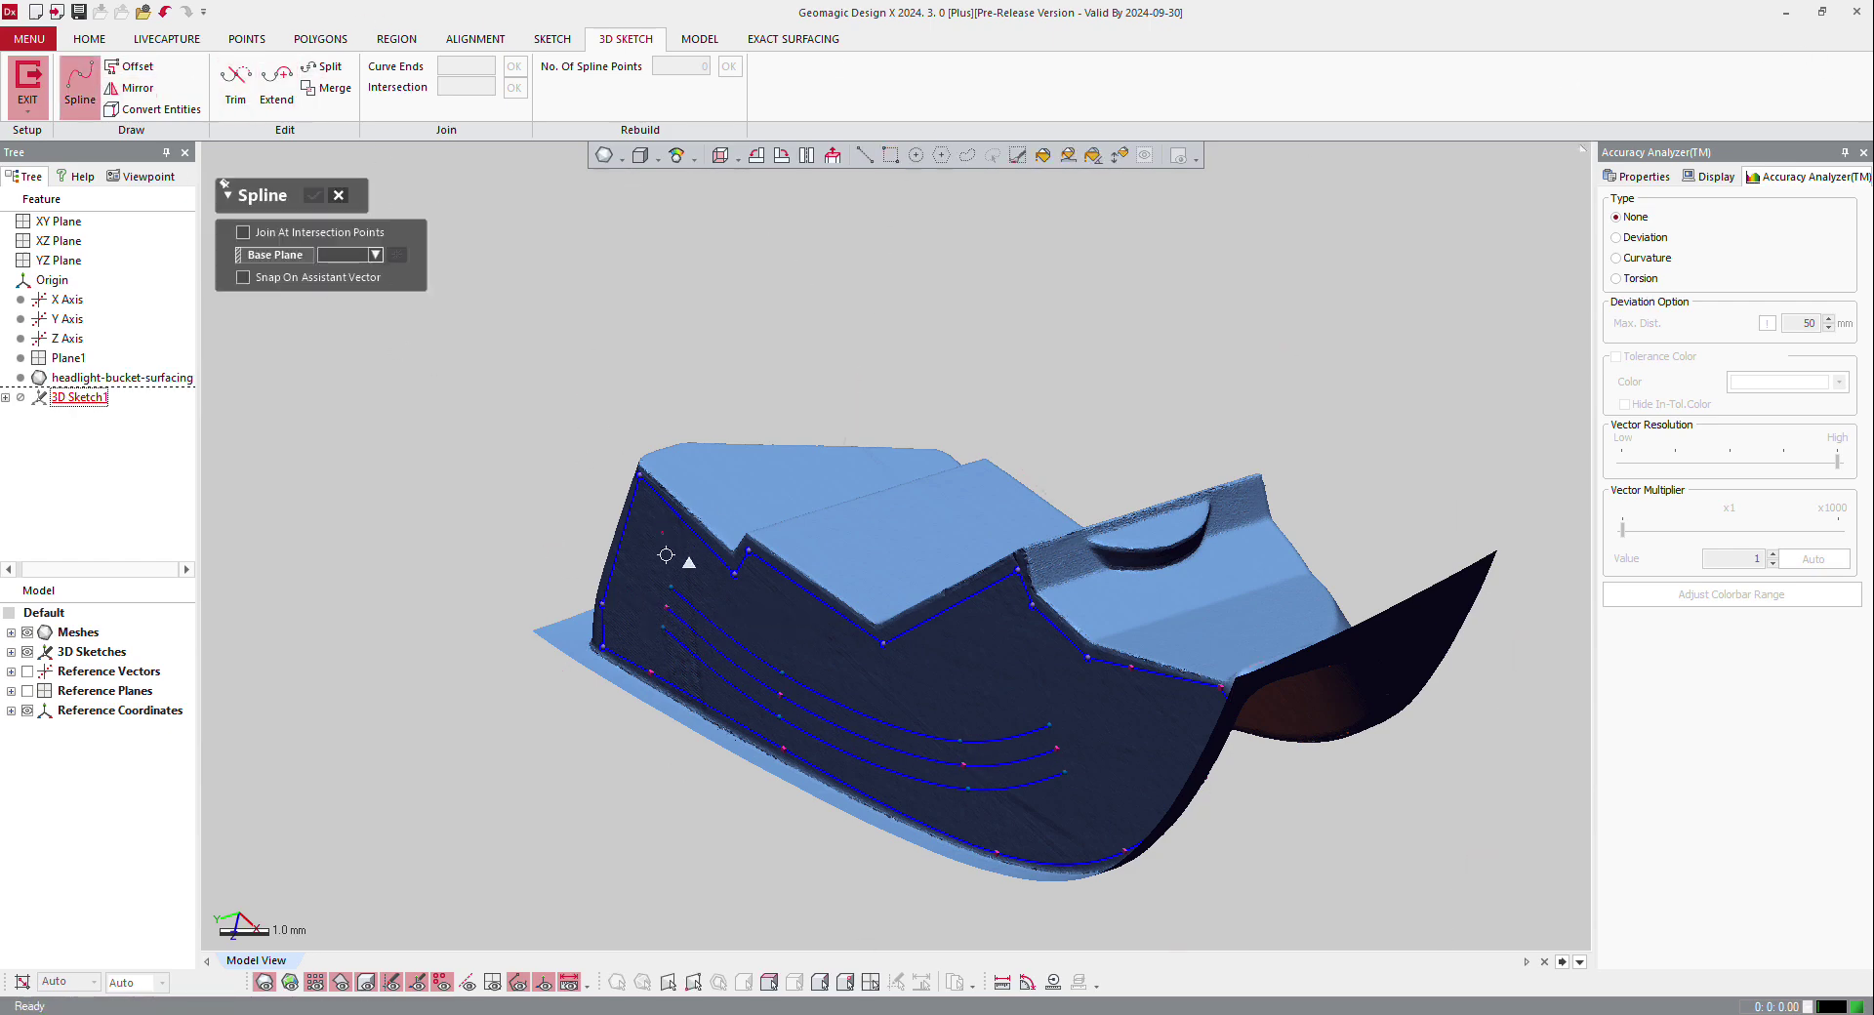
left_click(698, 690)
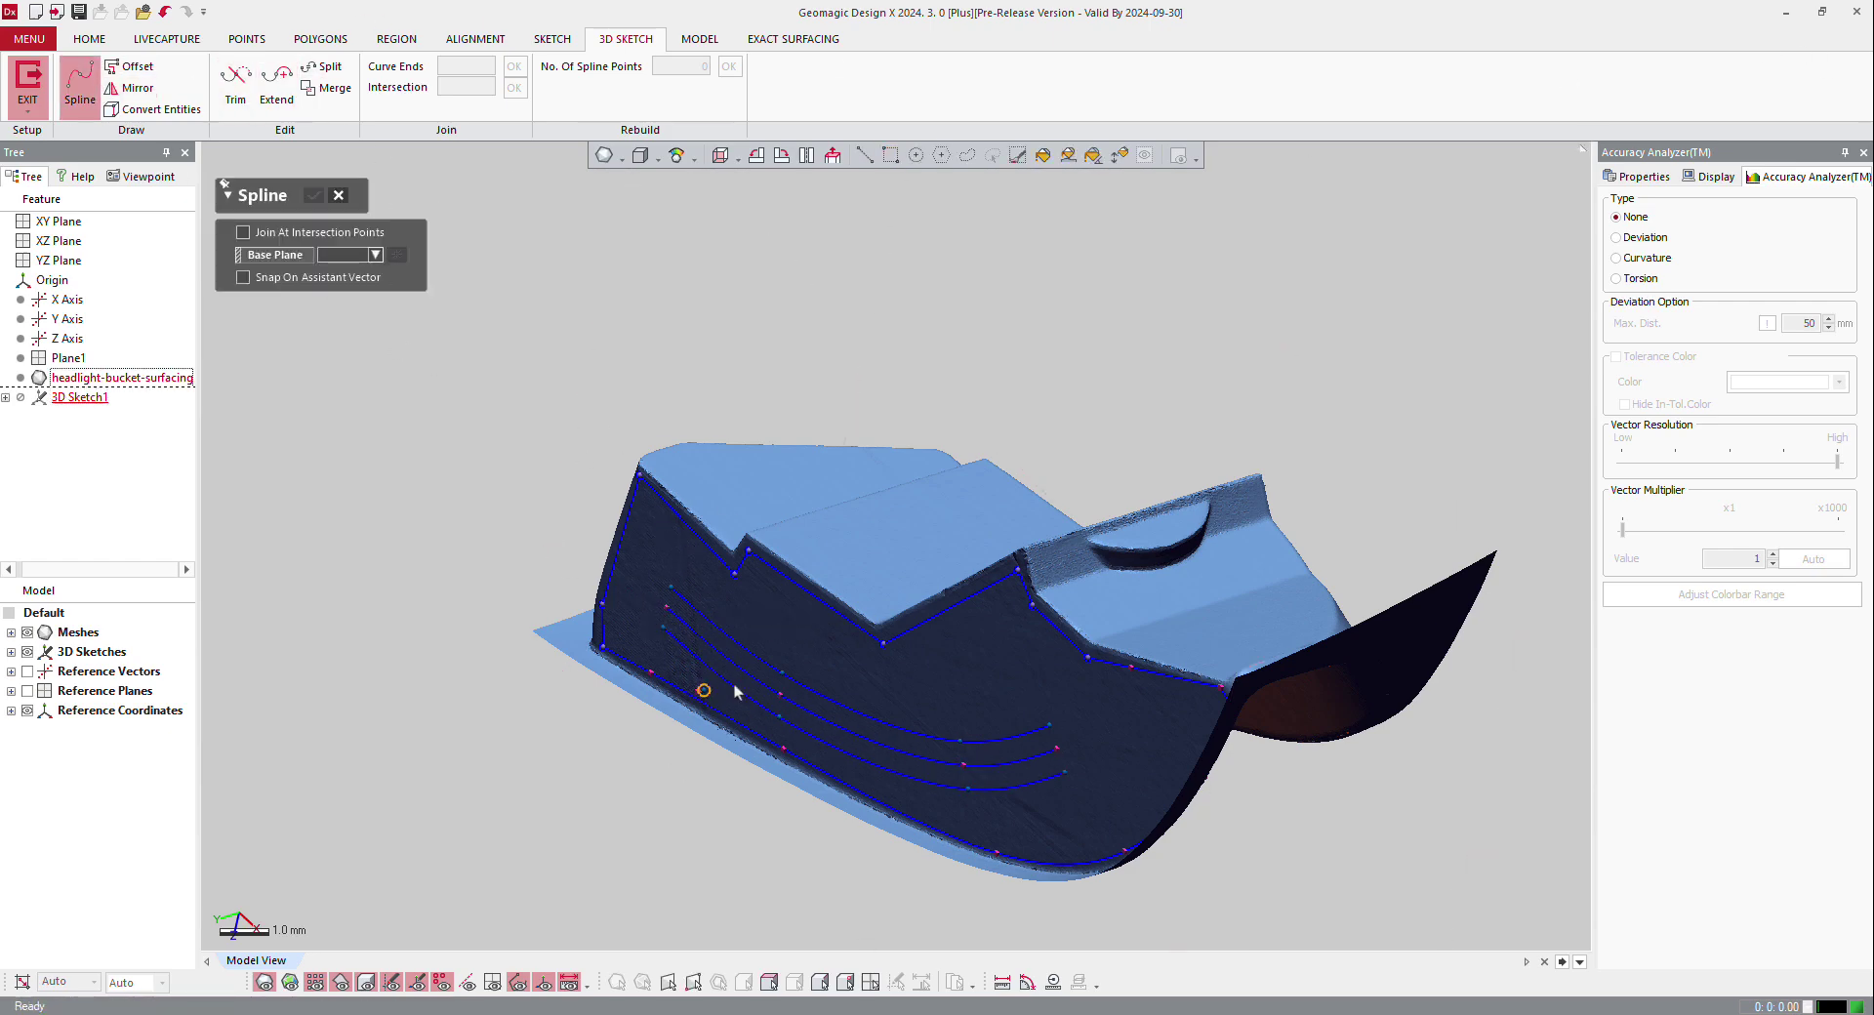
left_click(788, 640)
- Try to trim the upper and lower offset curves with Trim Short Portion Of Curves, and undo back to before the crossing spline
left_click(235, 86)
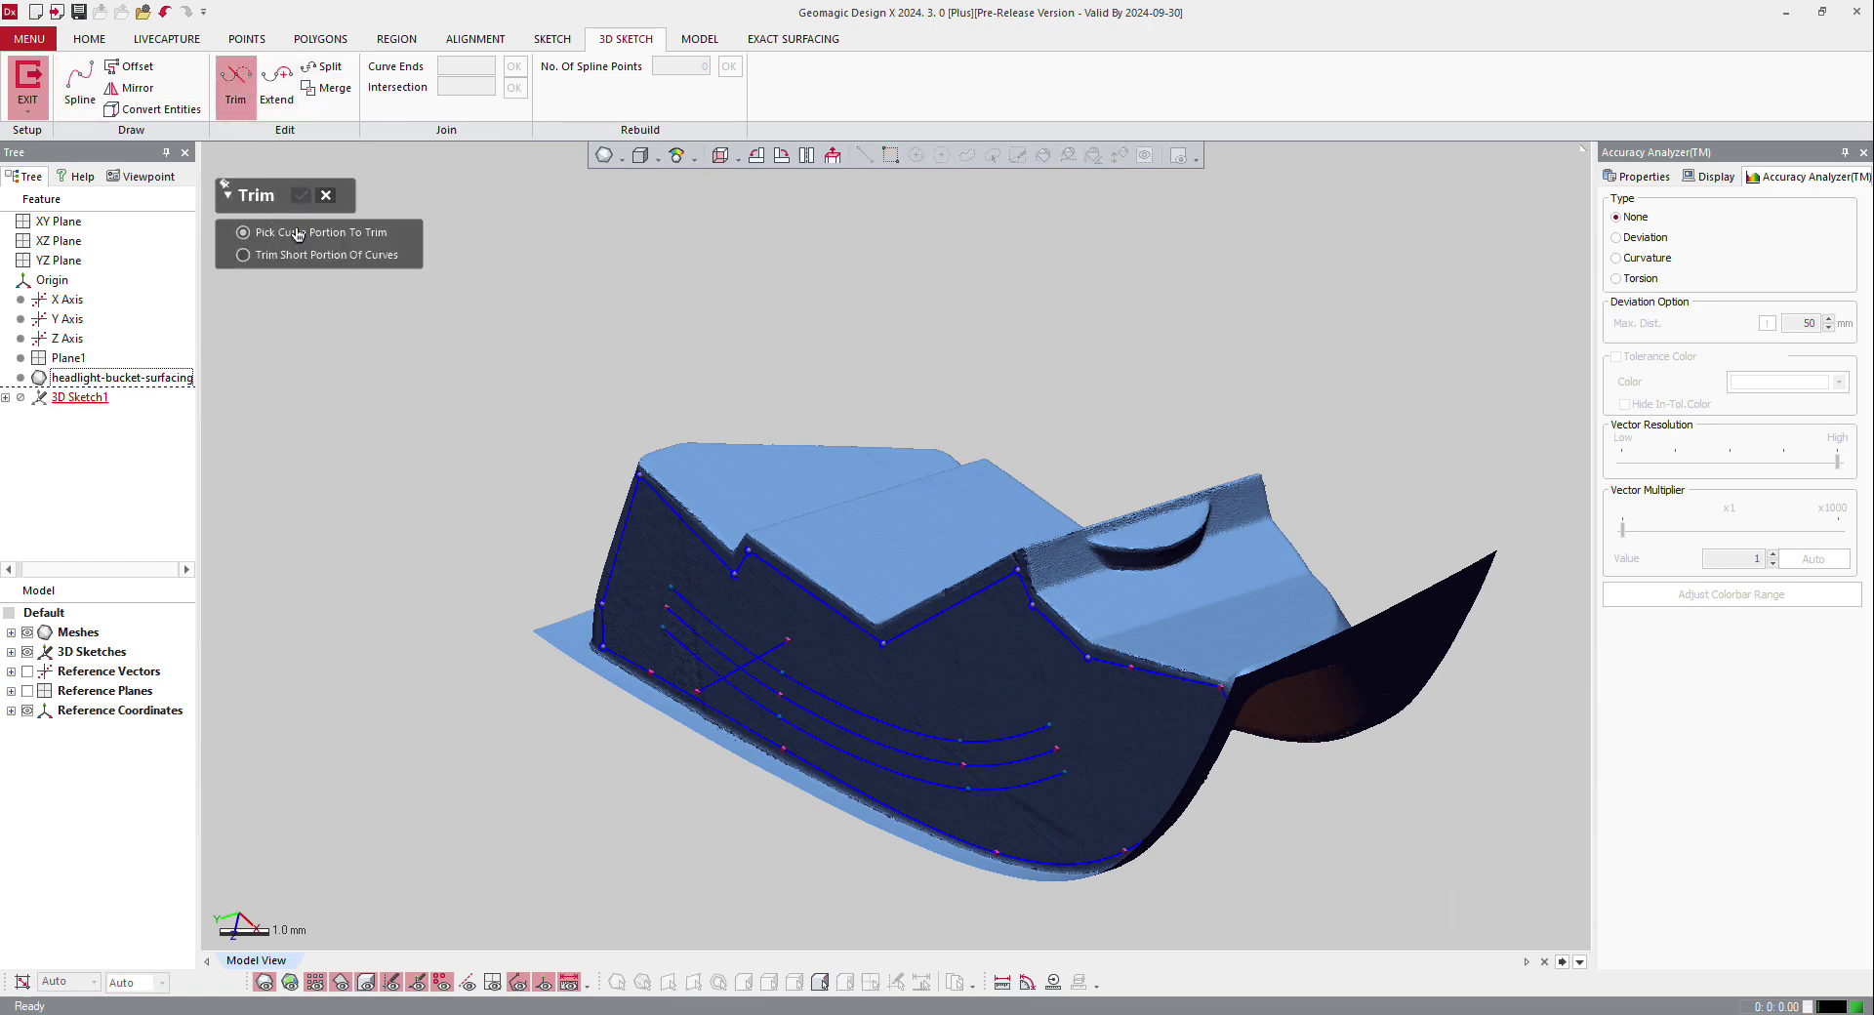
left_click(243, 256)
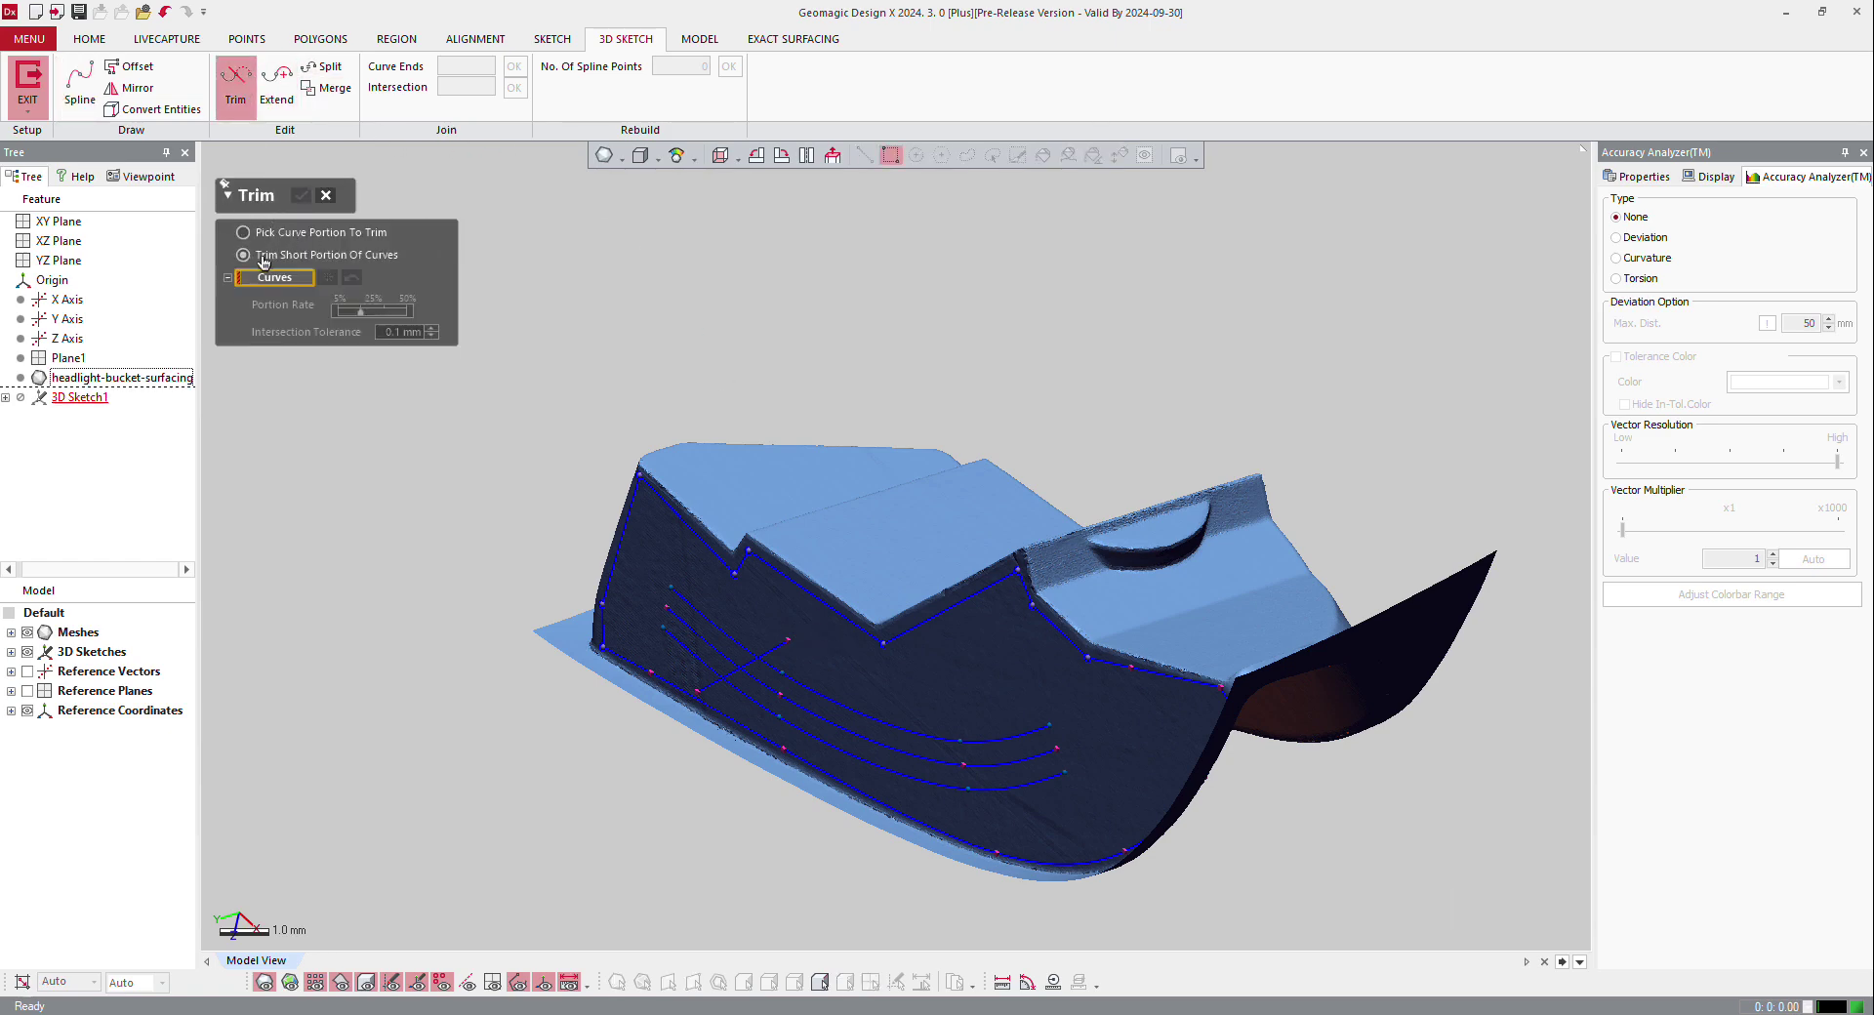
left_click(675, 647)
left_click(712, 615)
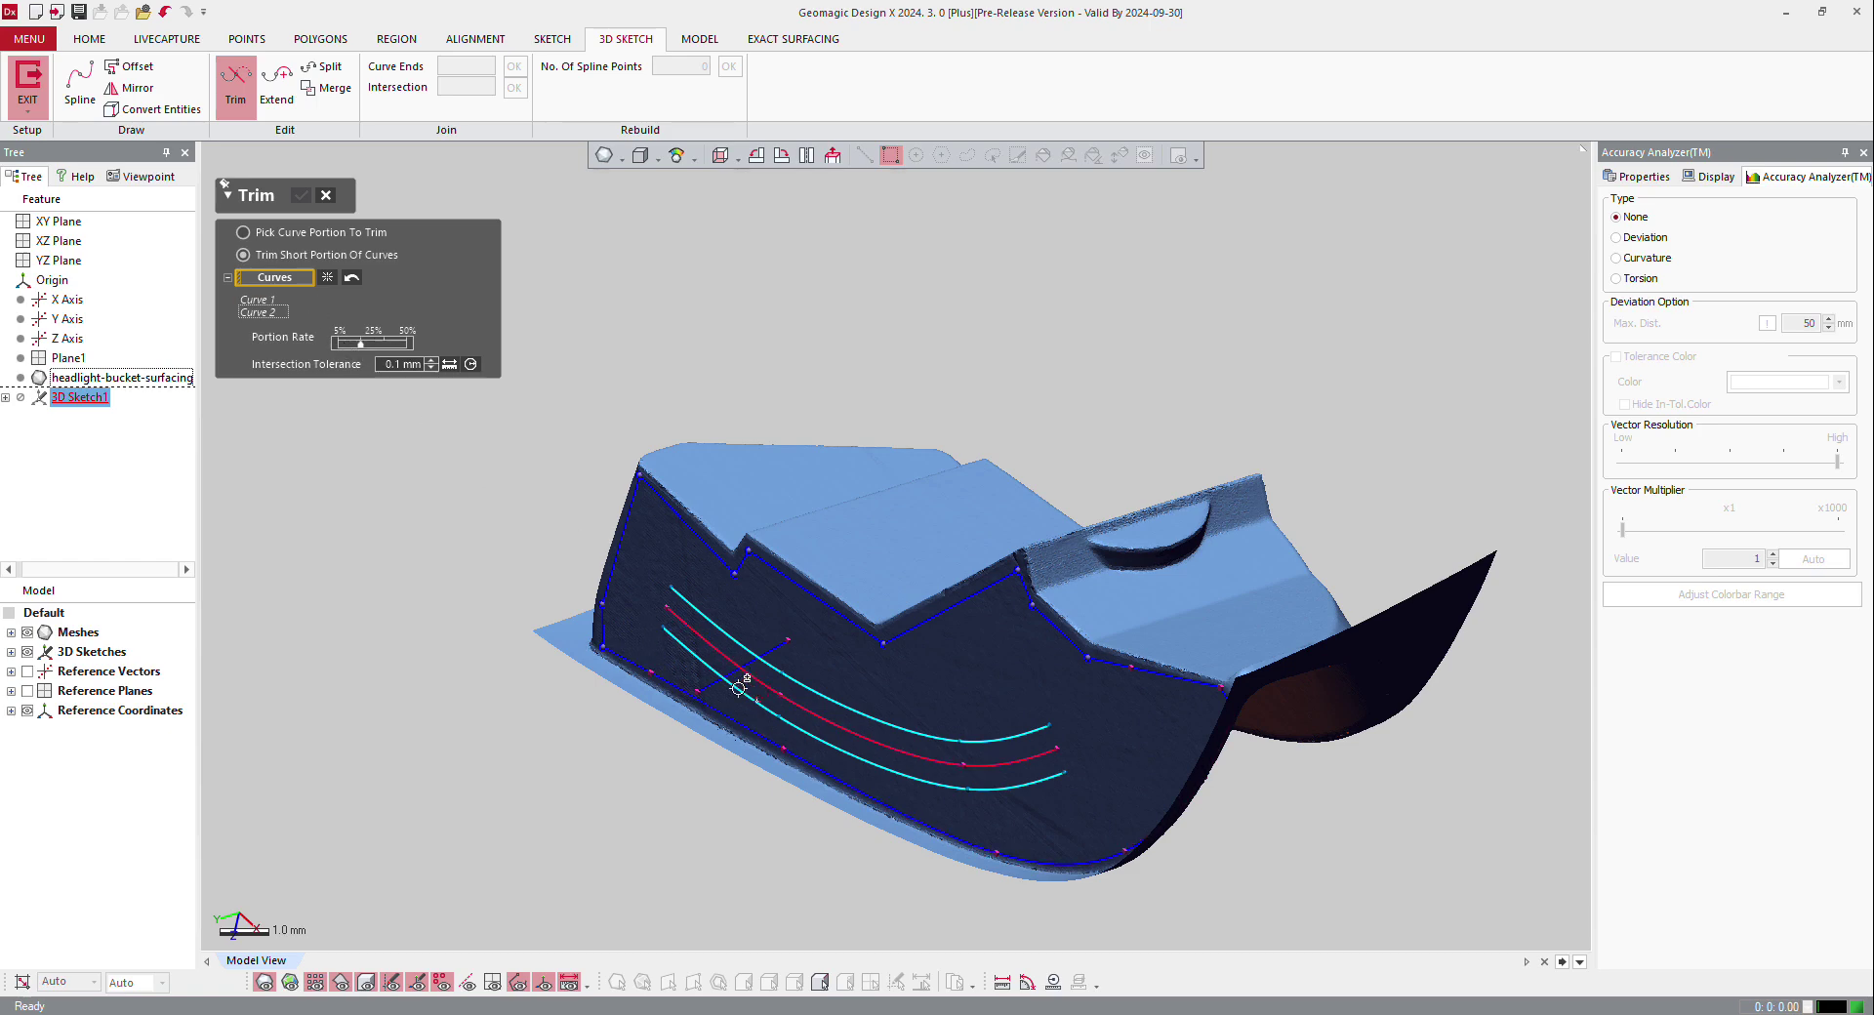
scroll(734, 674, "up", 5)
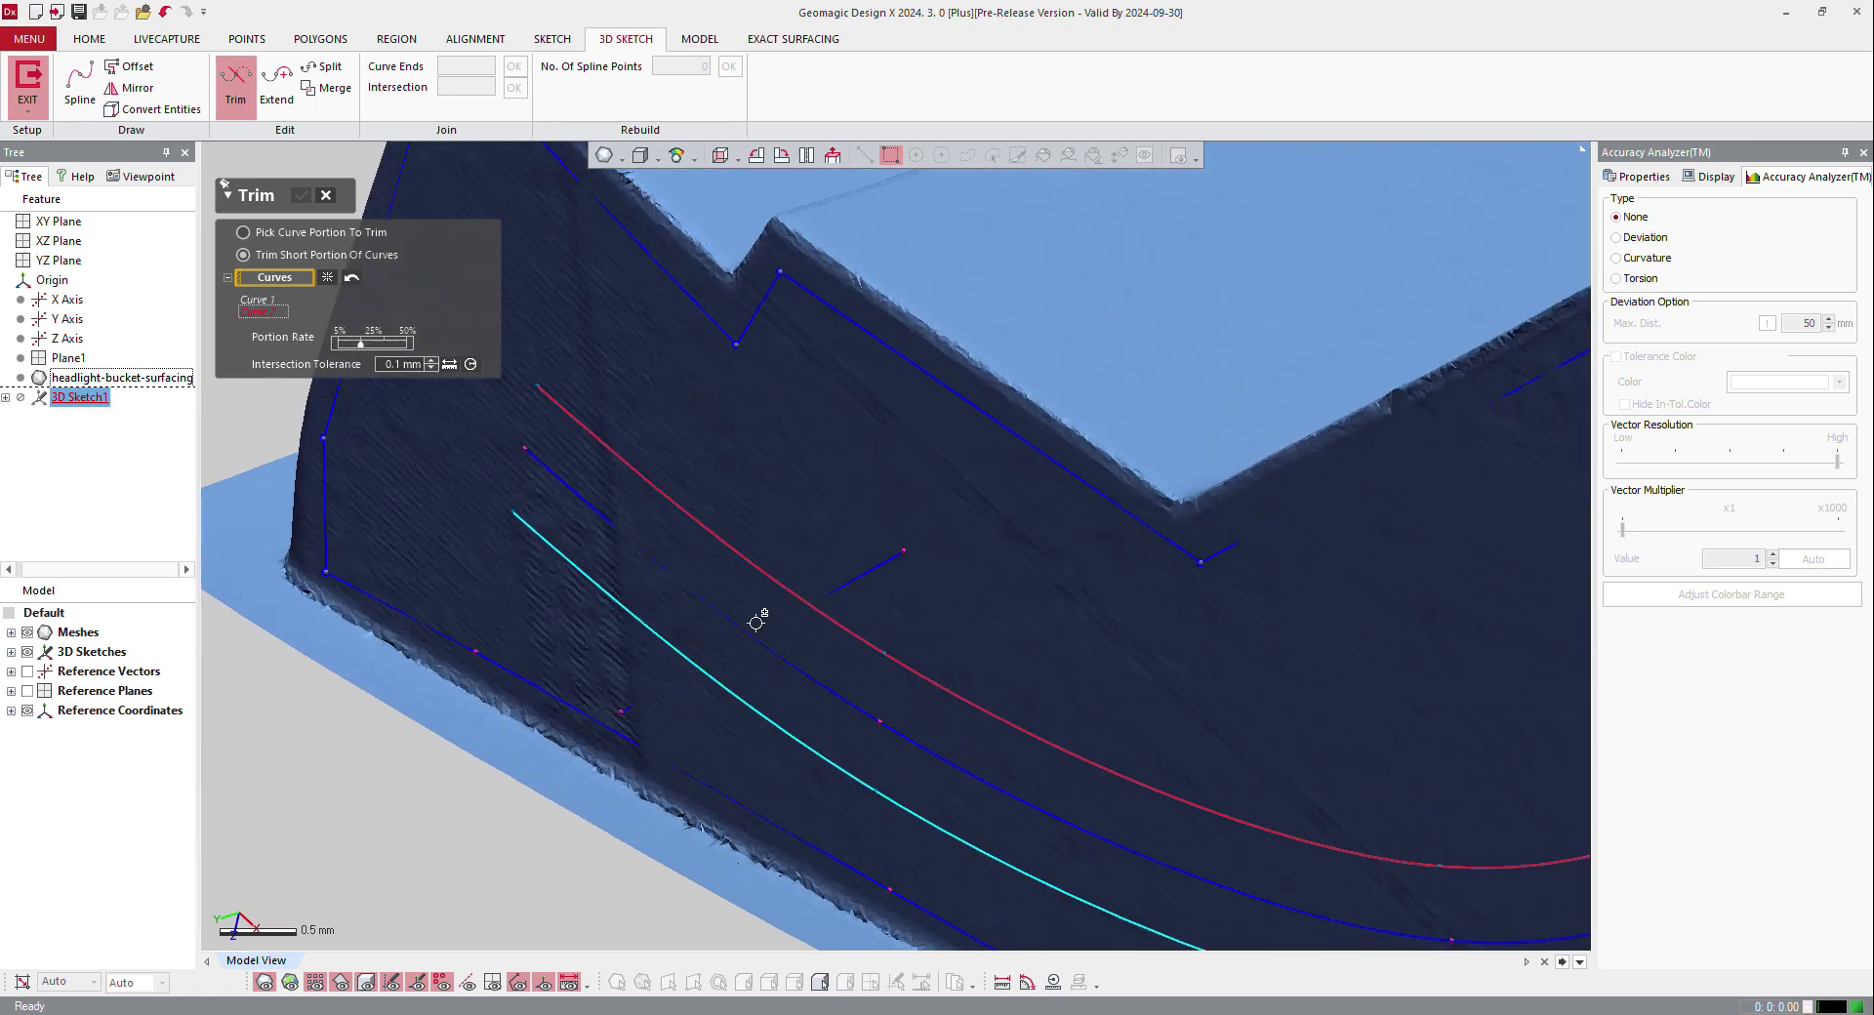
key("Return")
key("ctrl+z")
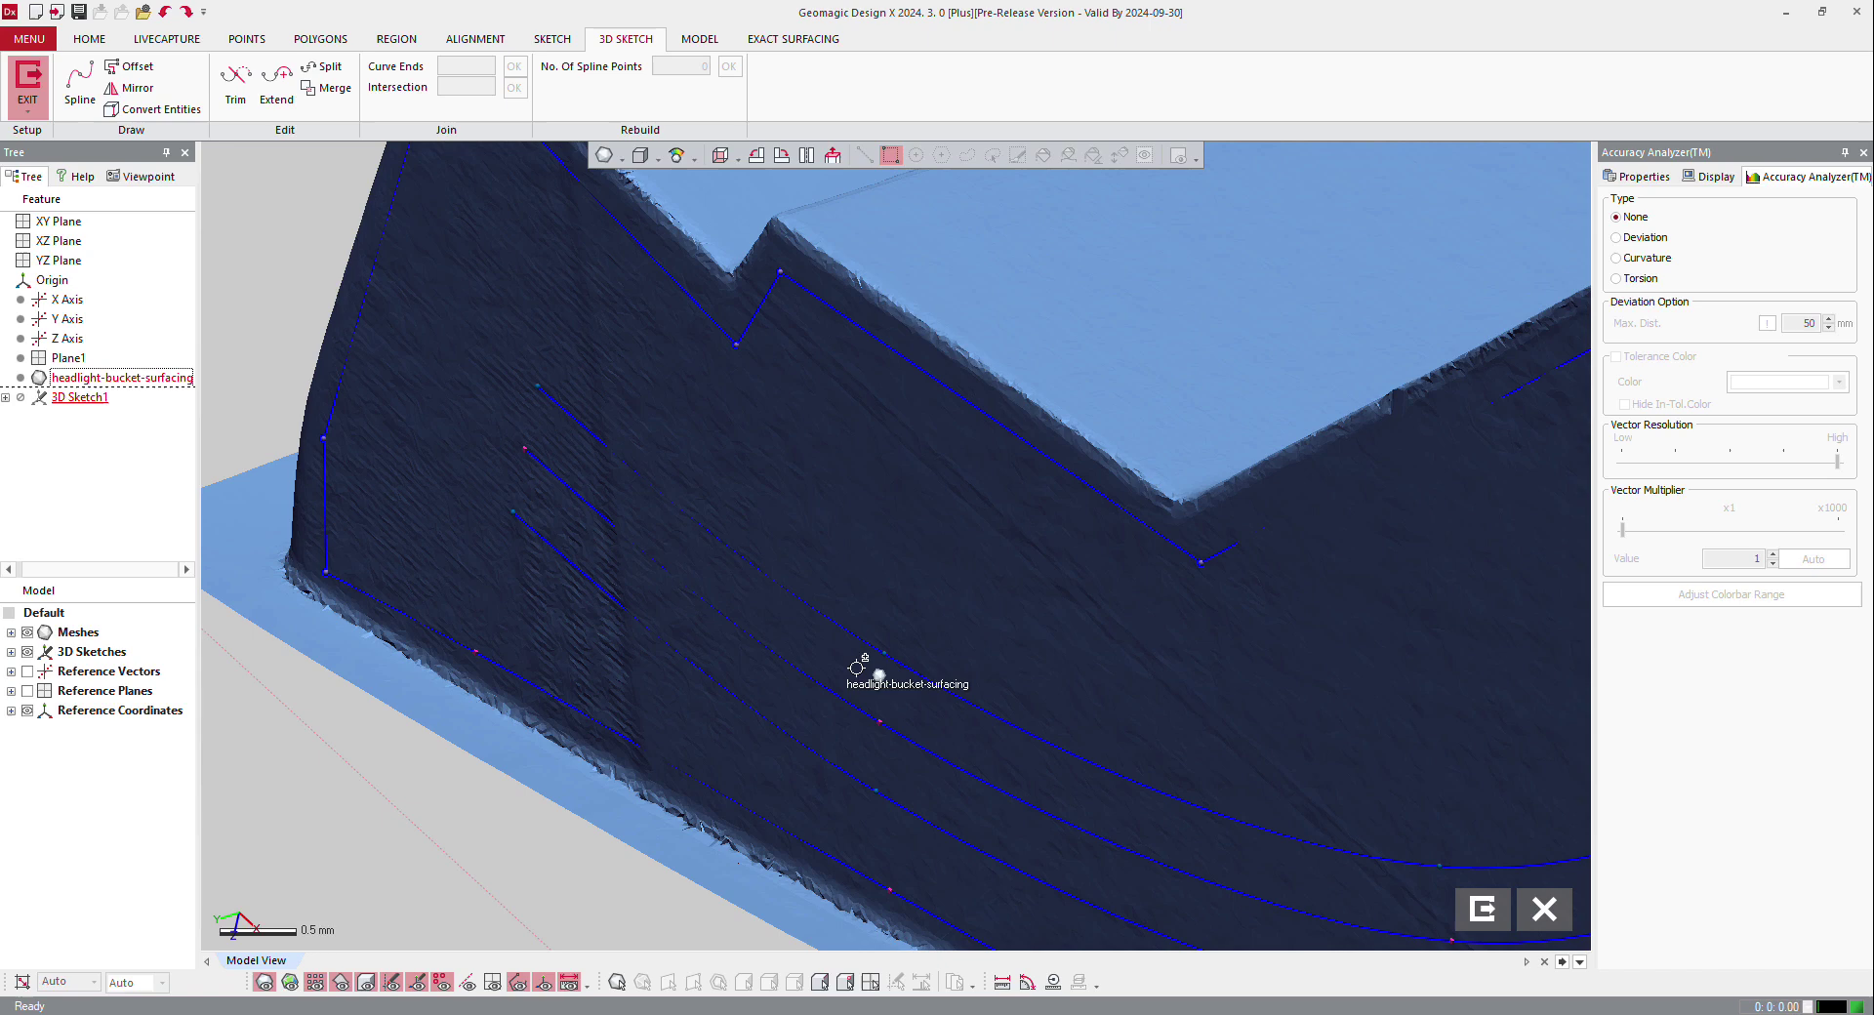
- Draw a connecting spline near the starting ends with points snapped on the lower, middle and upper curves
left_click(80, 83)
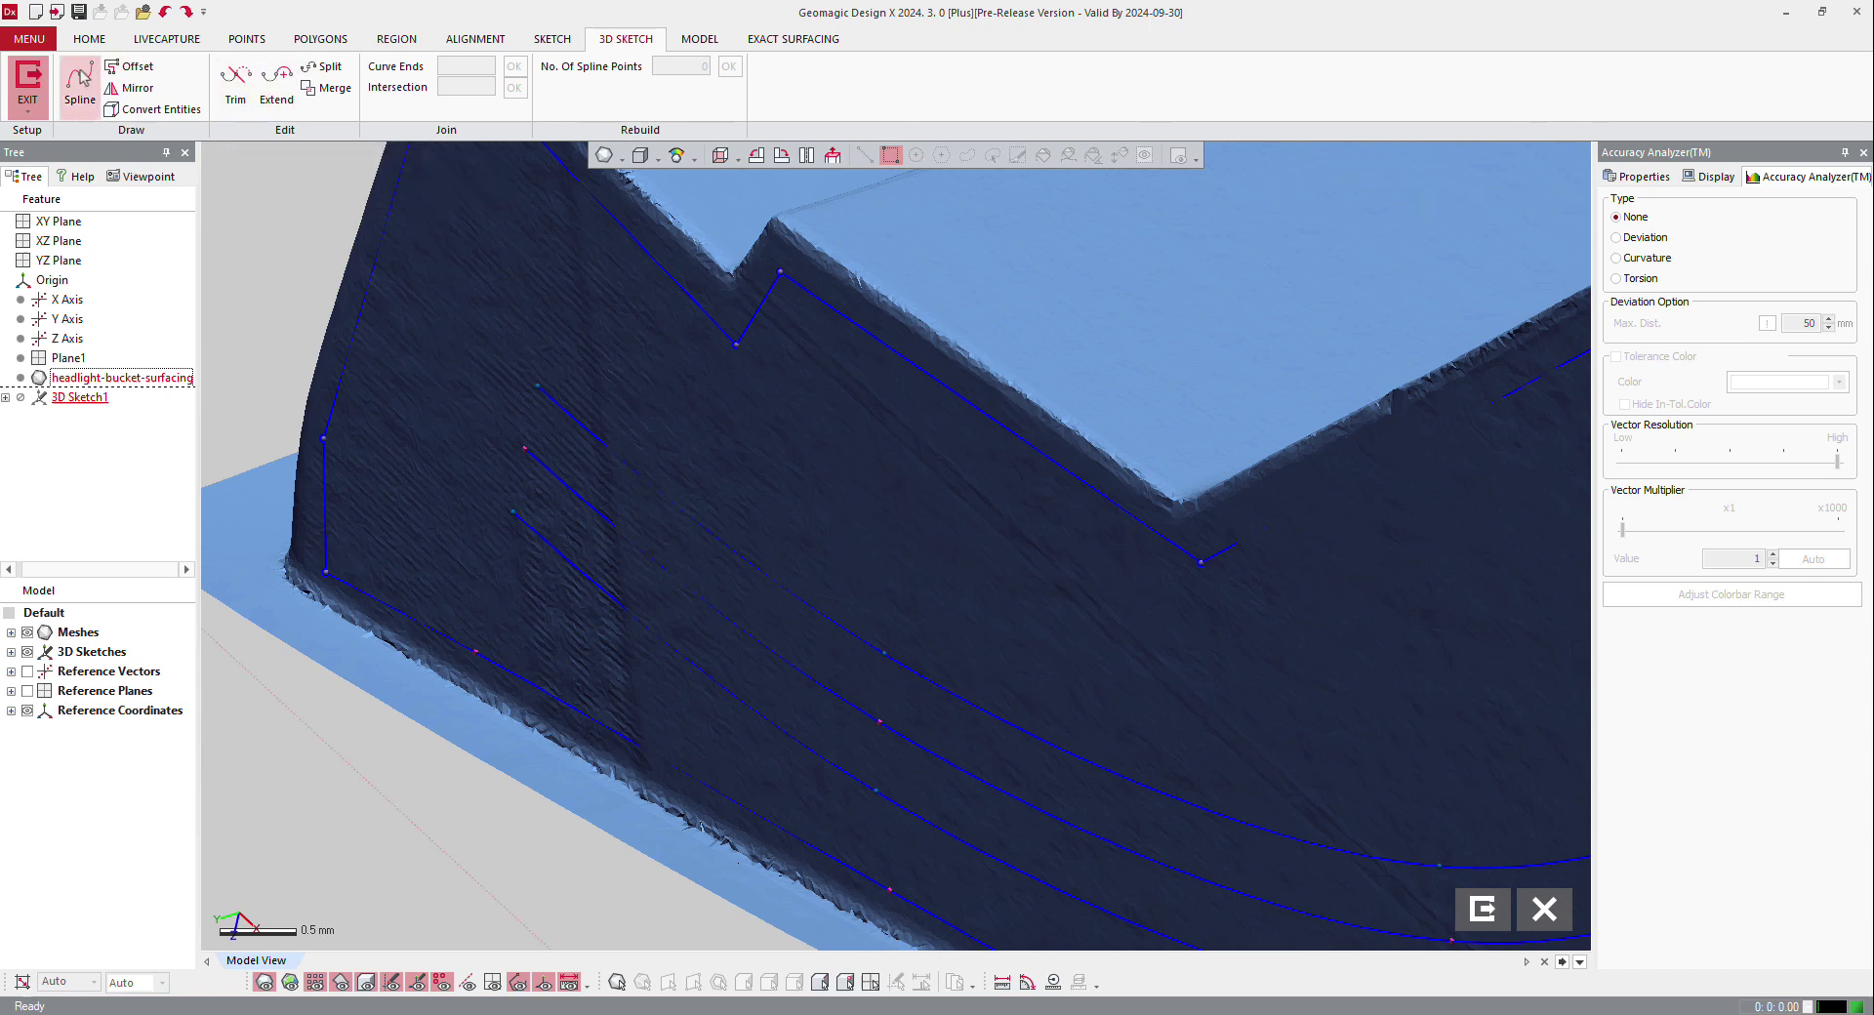
left_click(662, 638)
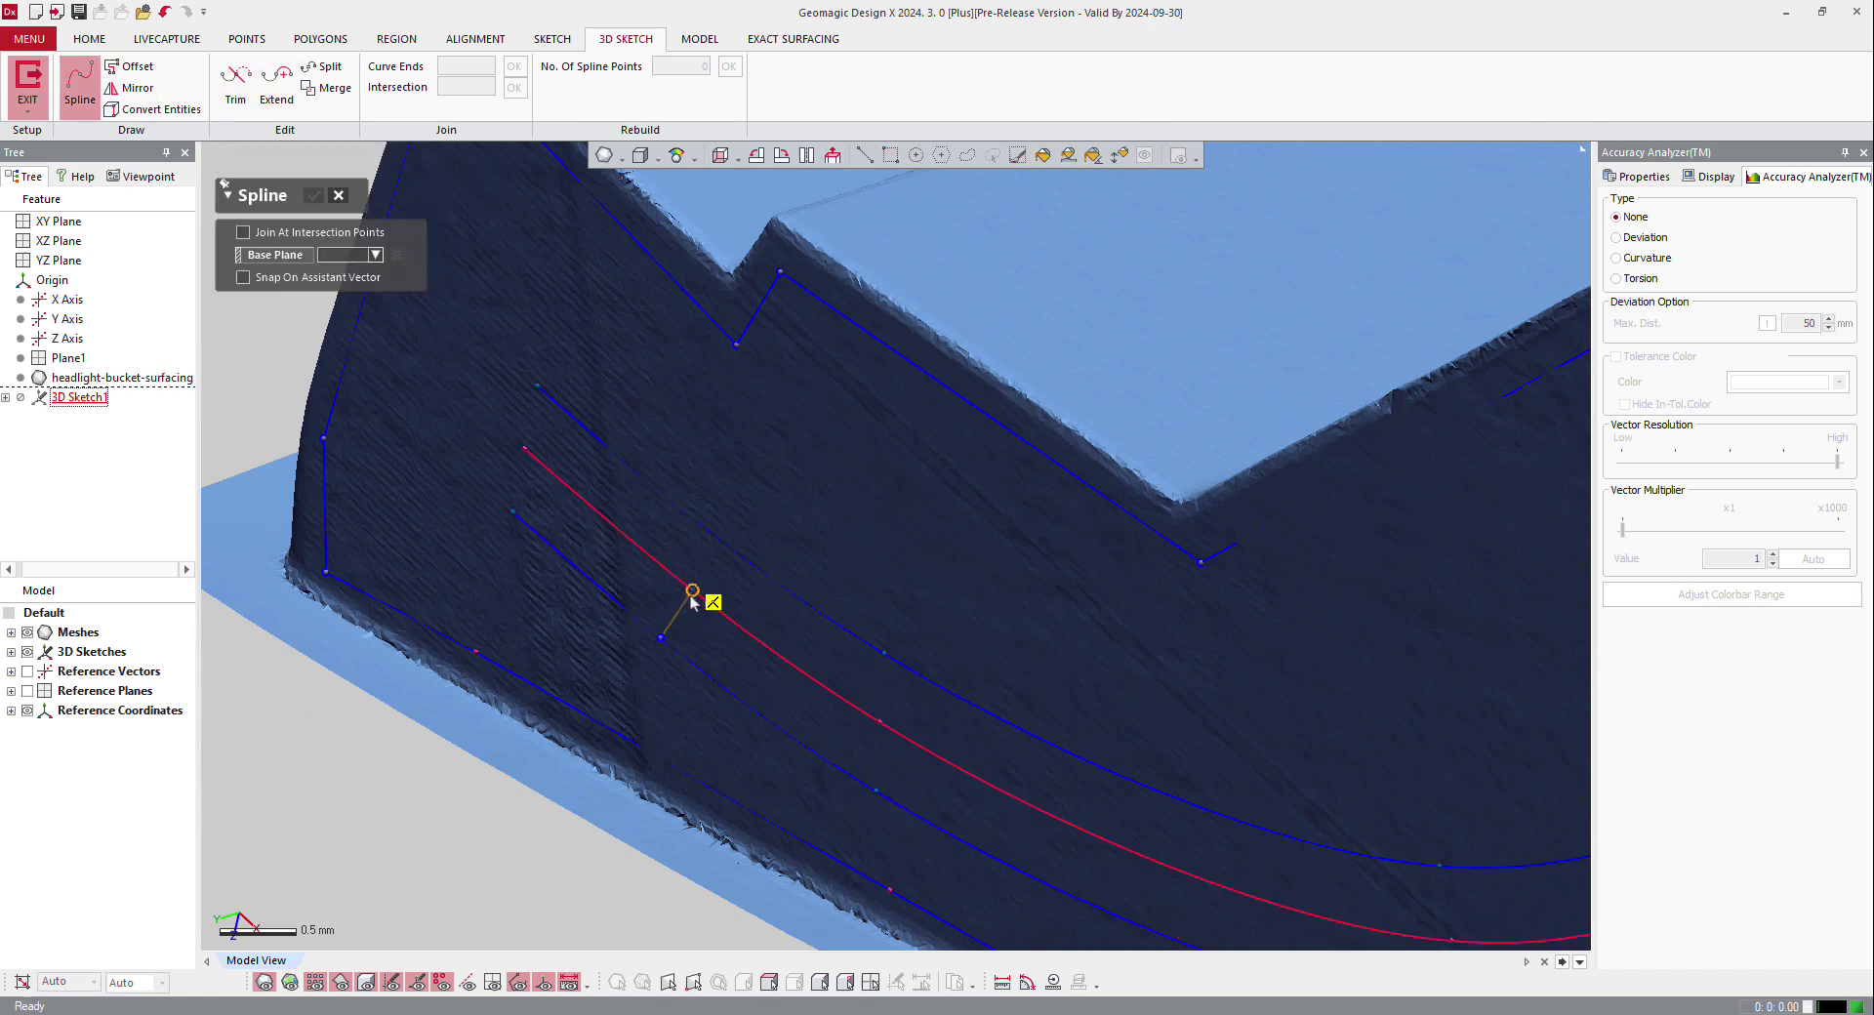
left_click(723, 543)
key("Escape")
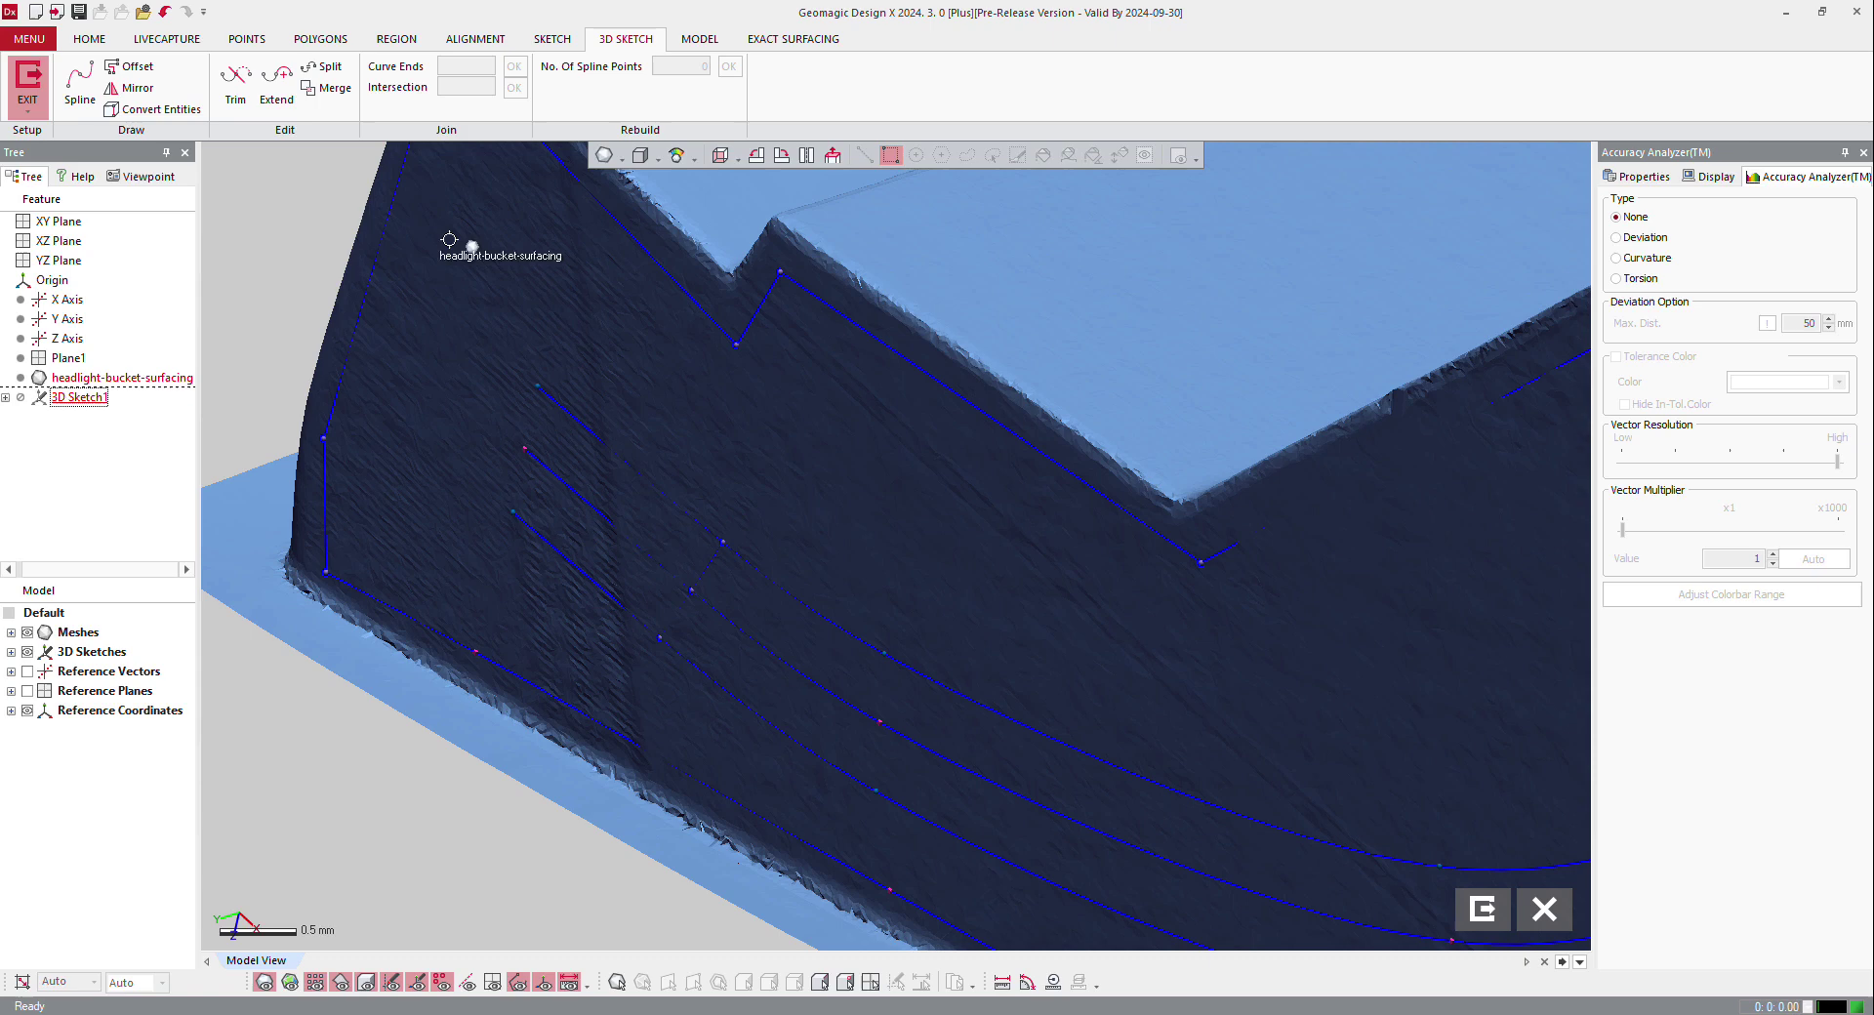
- Trim the three curves' short ends beyond the connecting spline using Pick Curve Portion To Trim, and hide the mesh
left_click(230, 86)
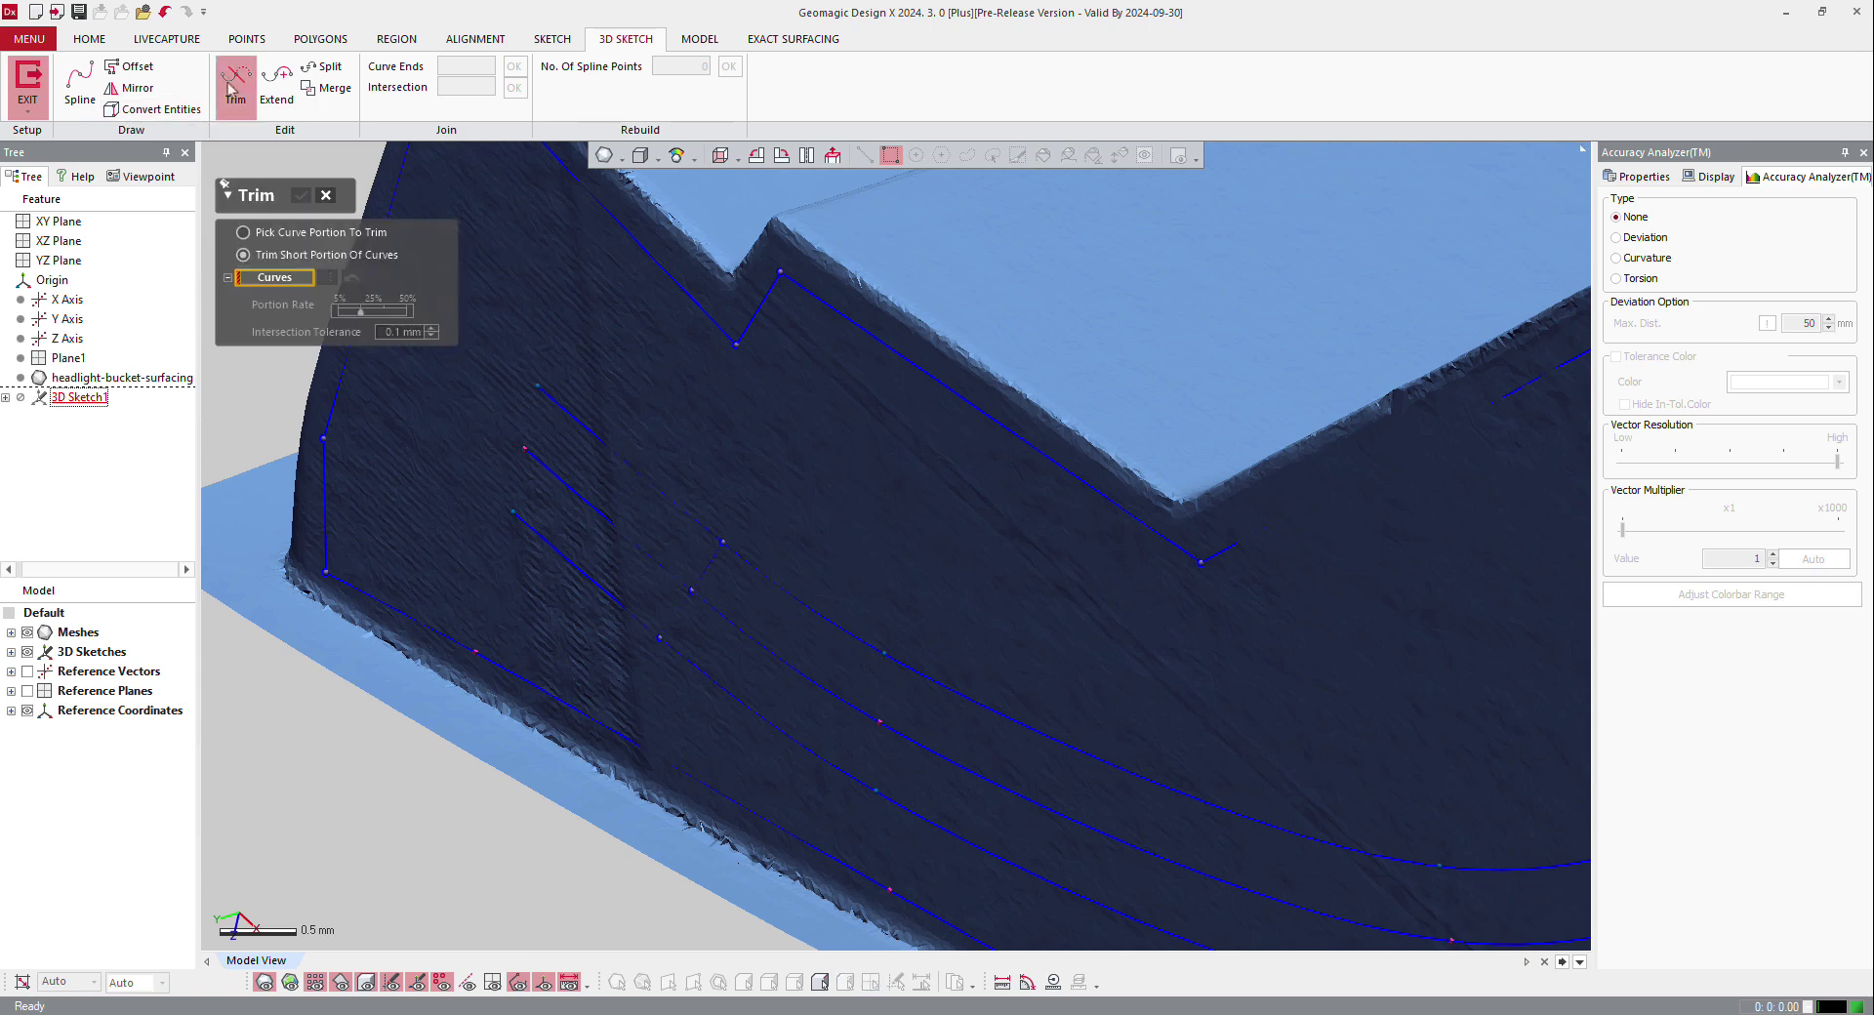
left_click(244, 232)
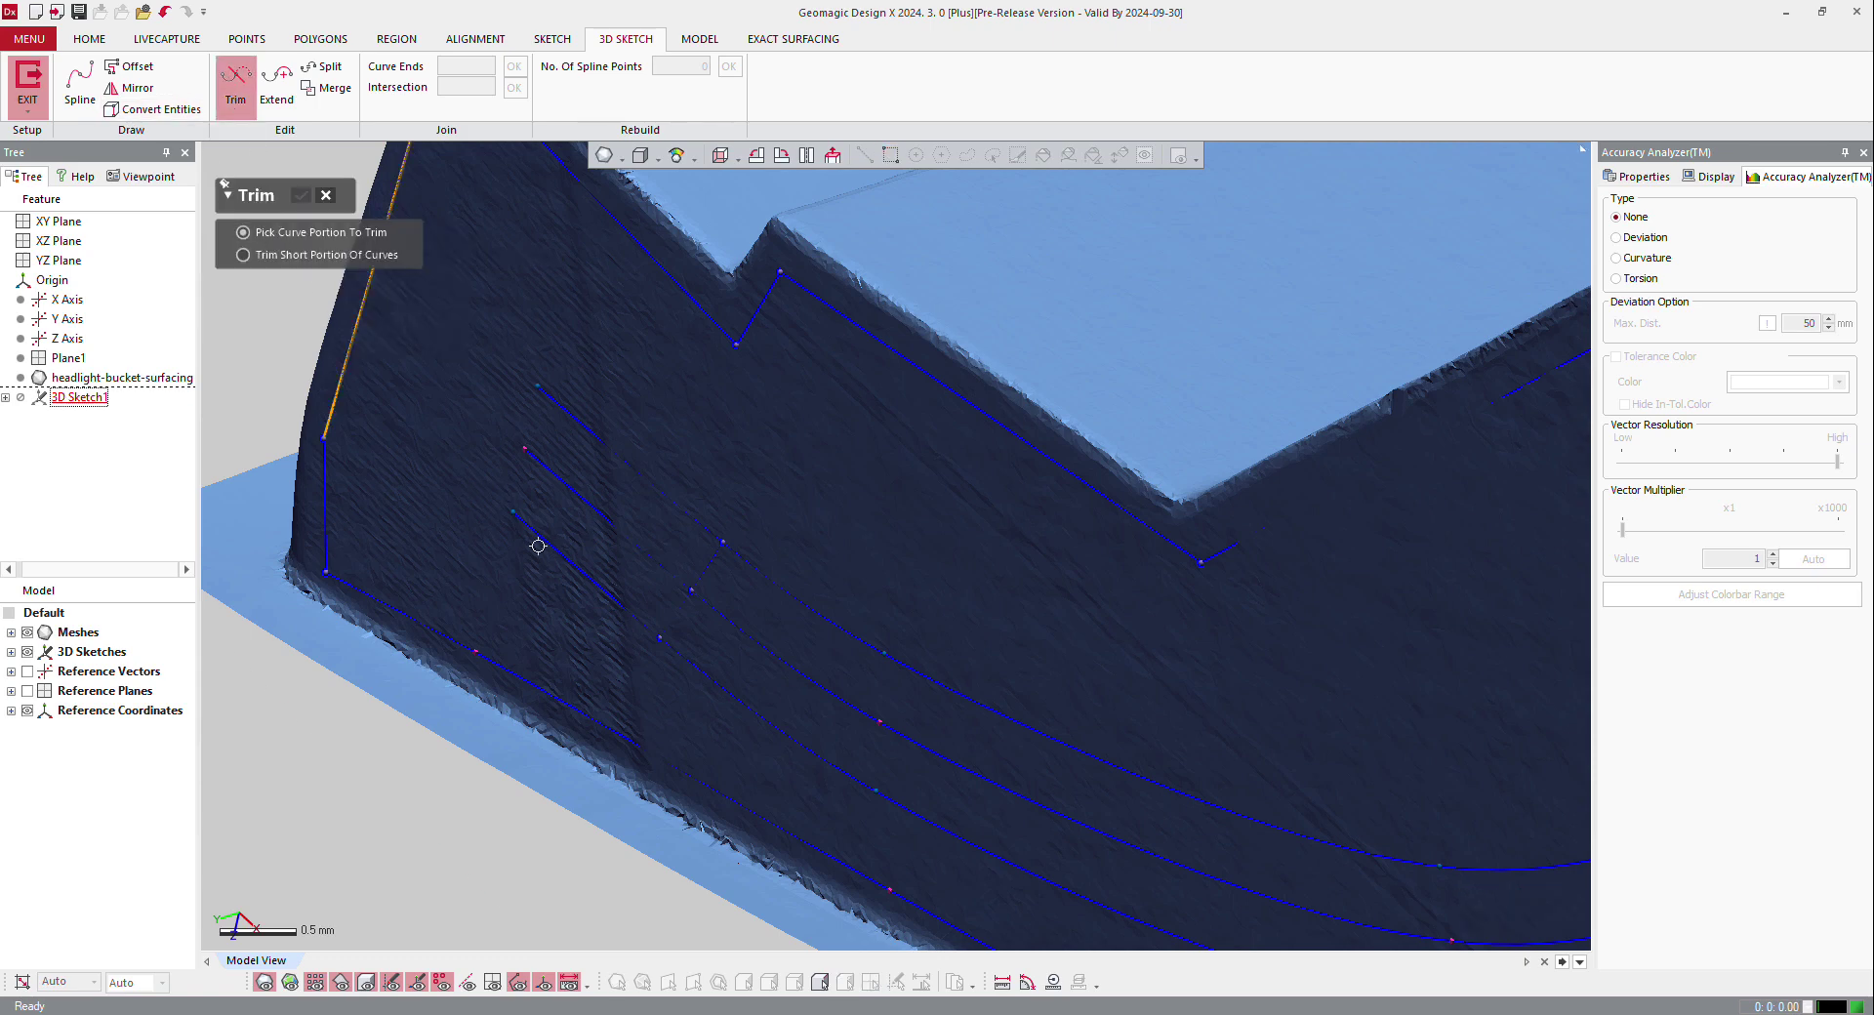
left_click(576, 498)
left_click(630, 459)
scroll(702, 483, "down", 3)
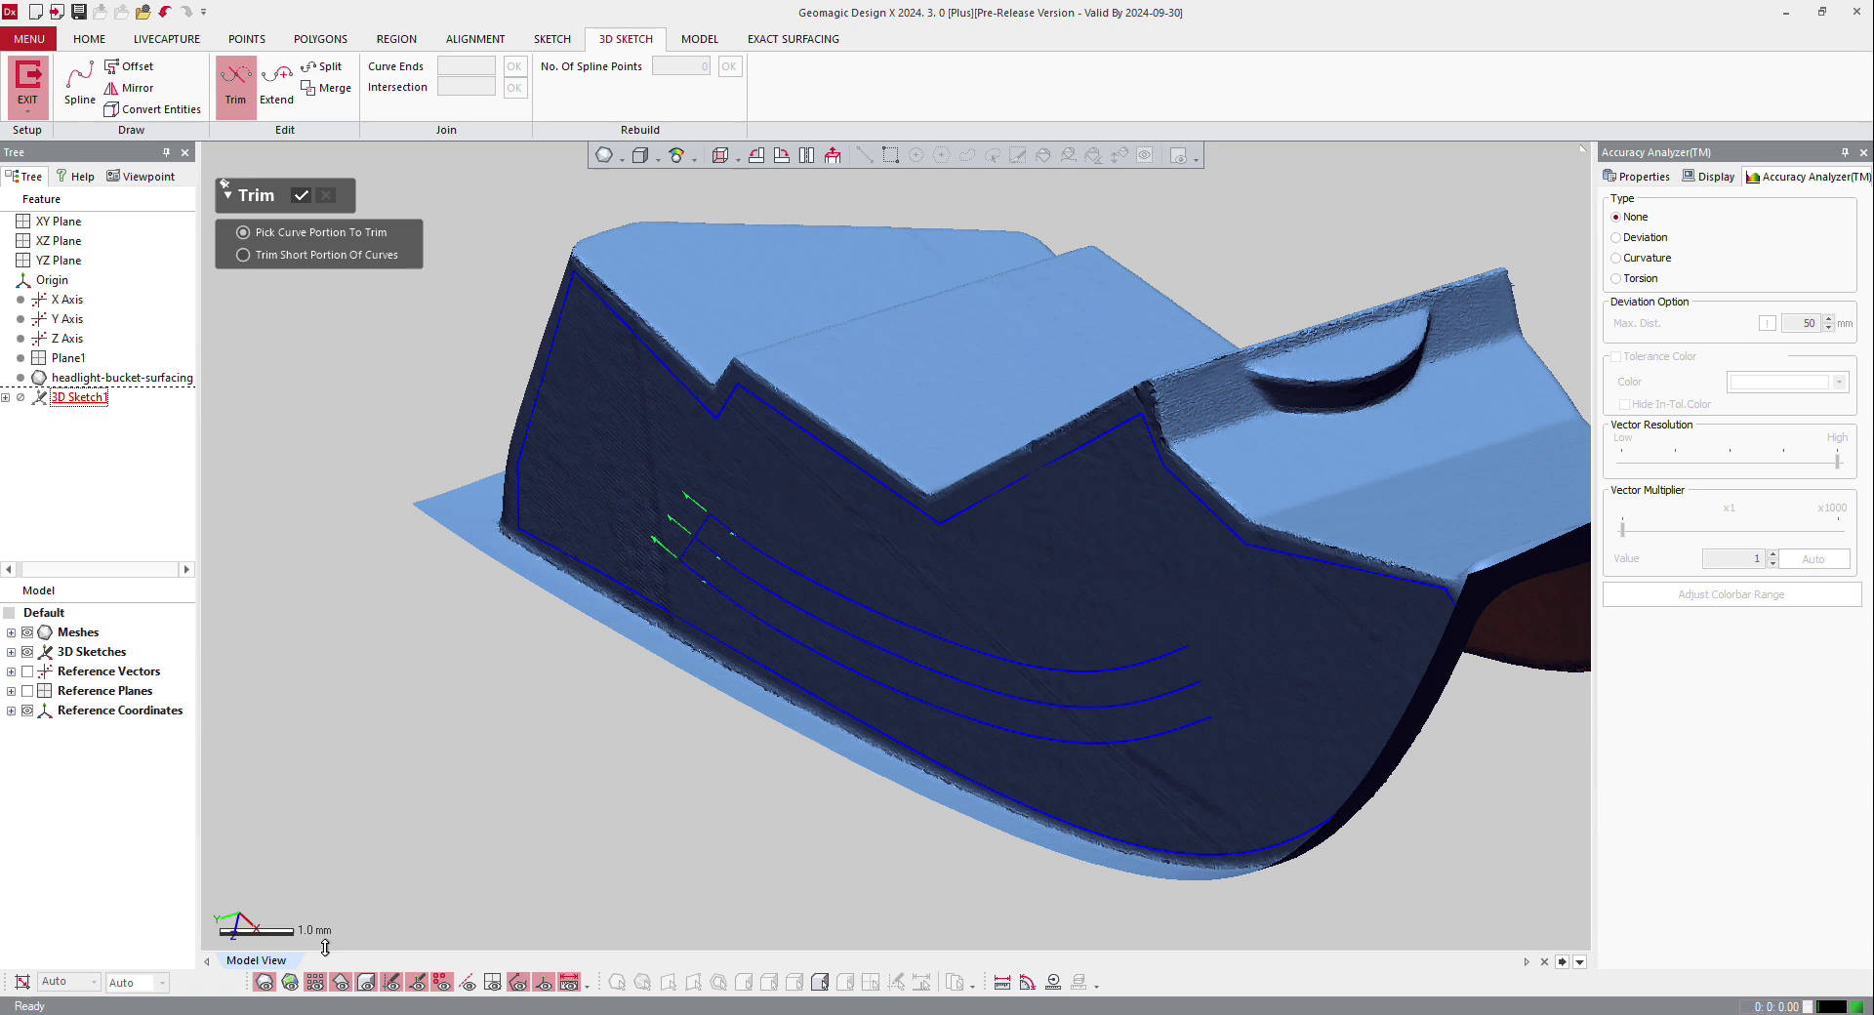
left_click(267, 982)
scroll(1000, 540, "up", 3)
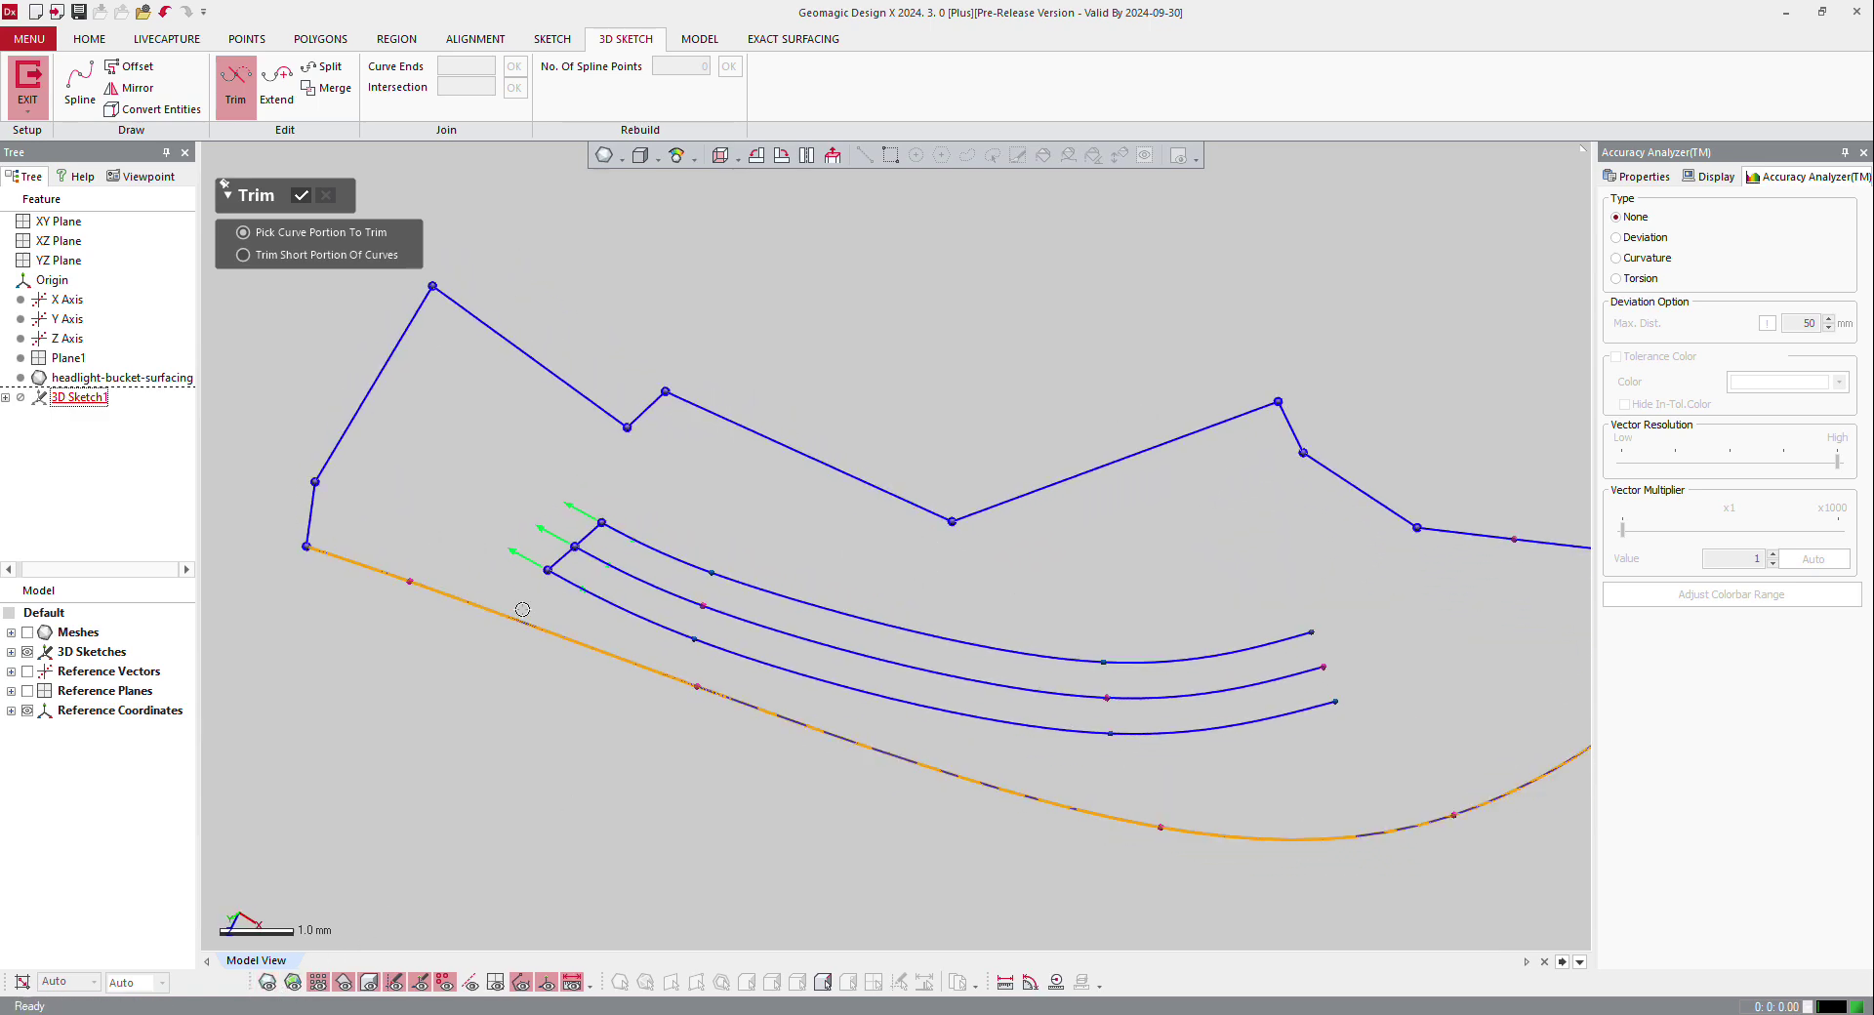
left_click(302, 198)
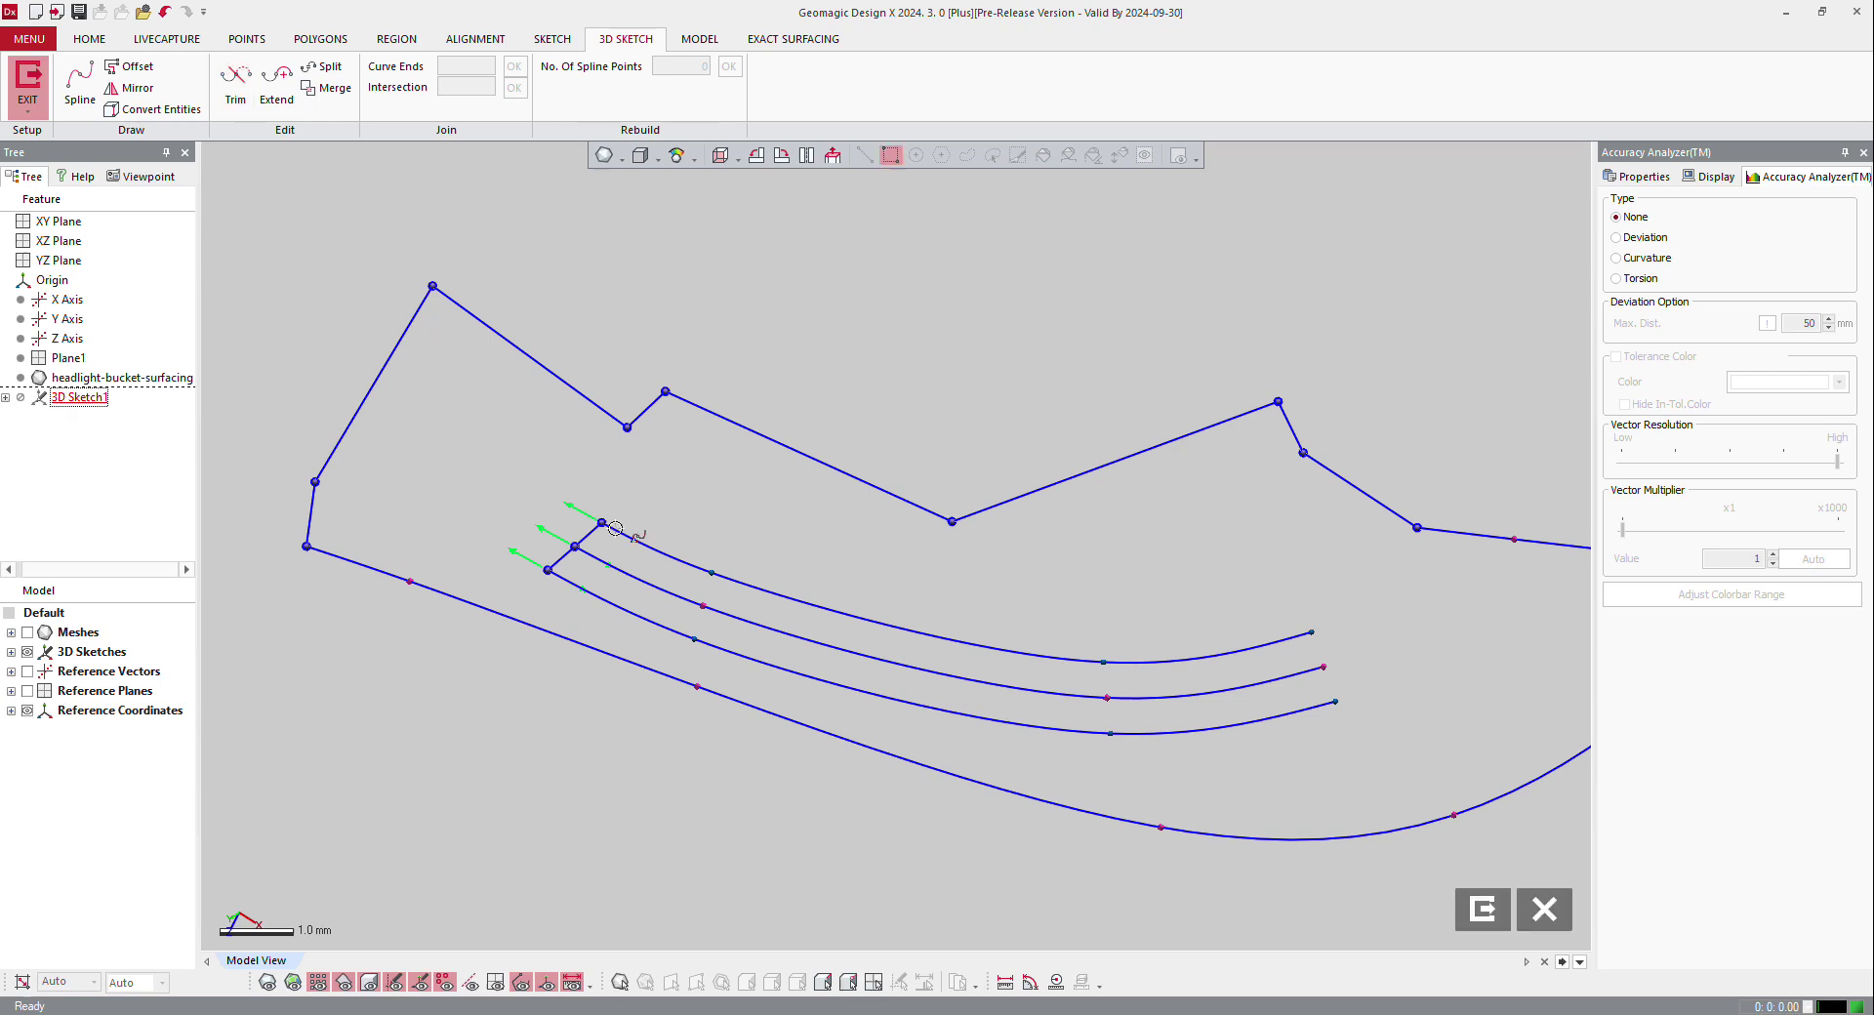
- Try extending the upper curve's free end by 2 mm, testing the Curvature and Reflective shapes, and undo the extension
left_click(276, 83)
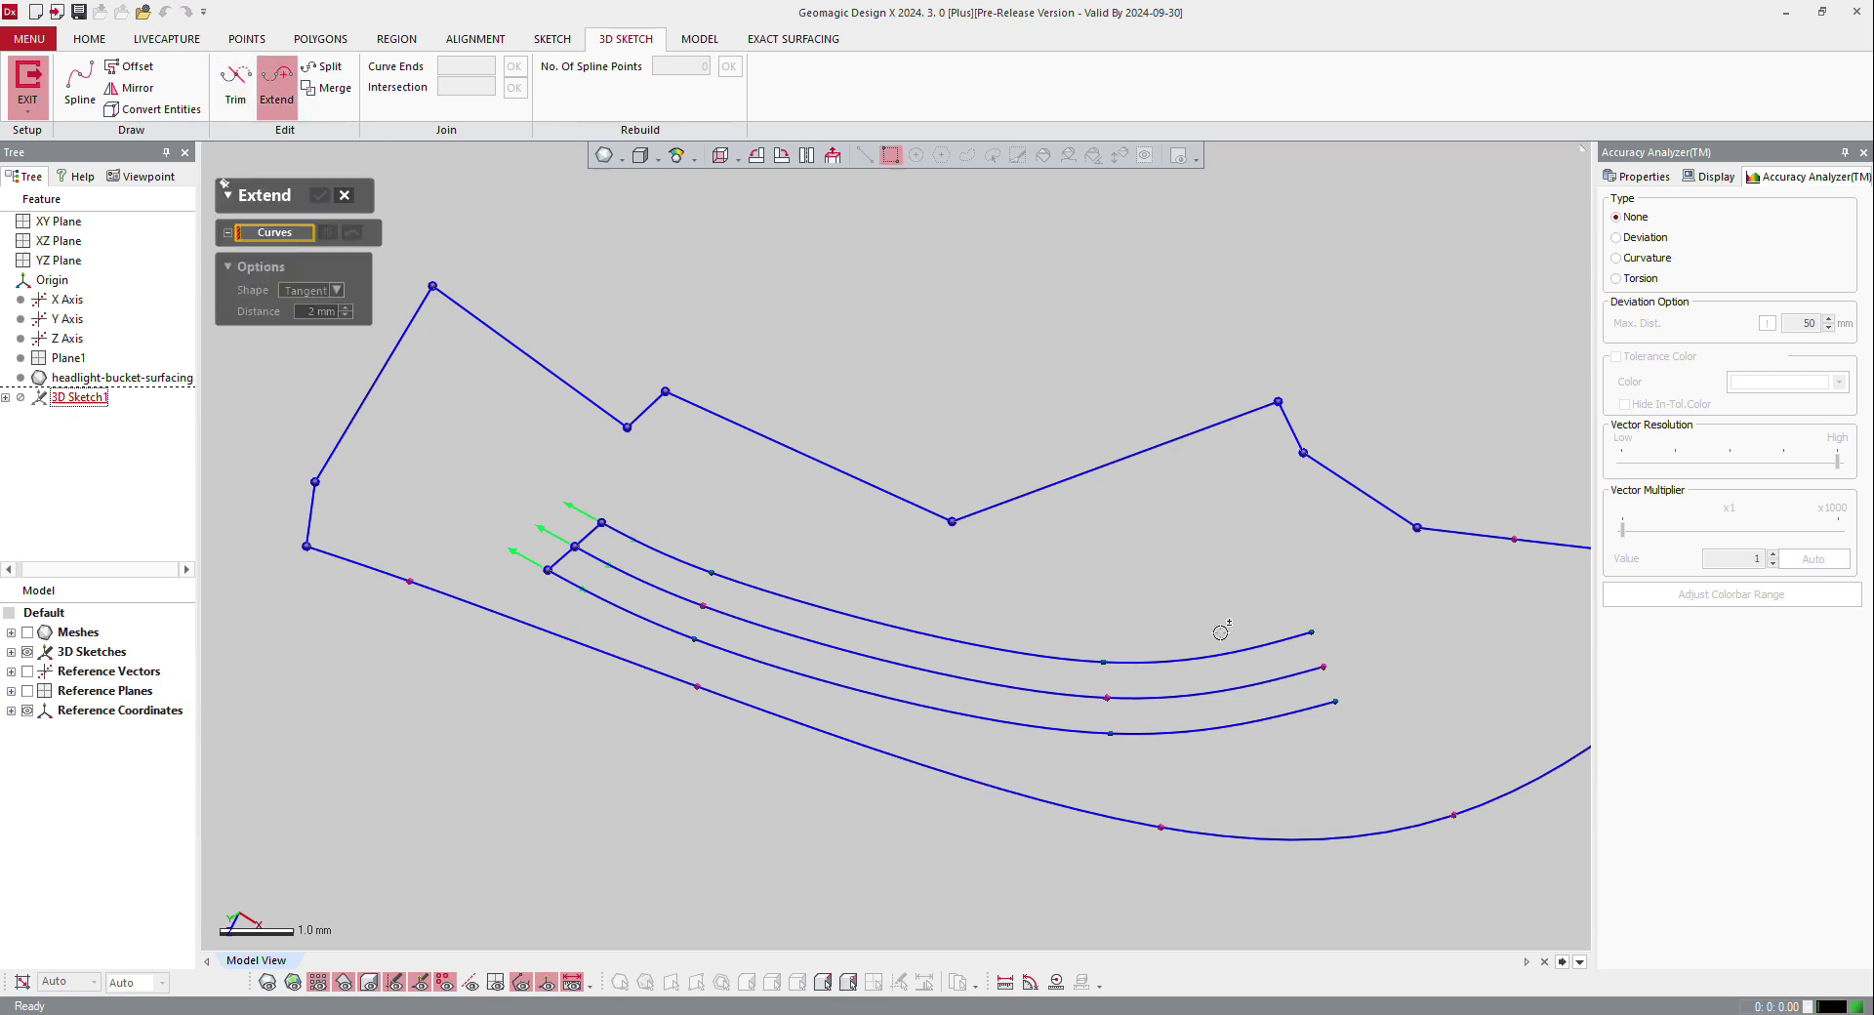
left_click(1316, 637)
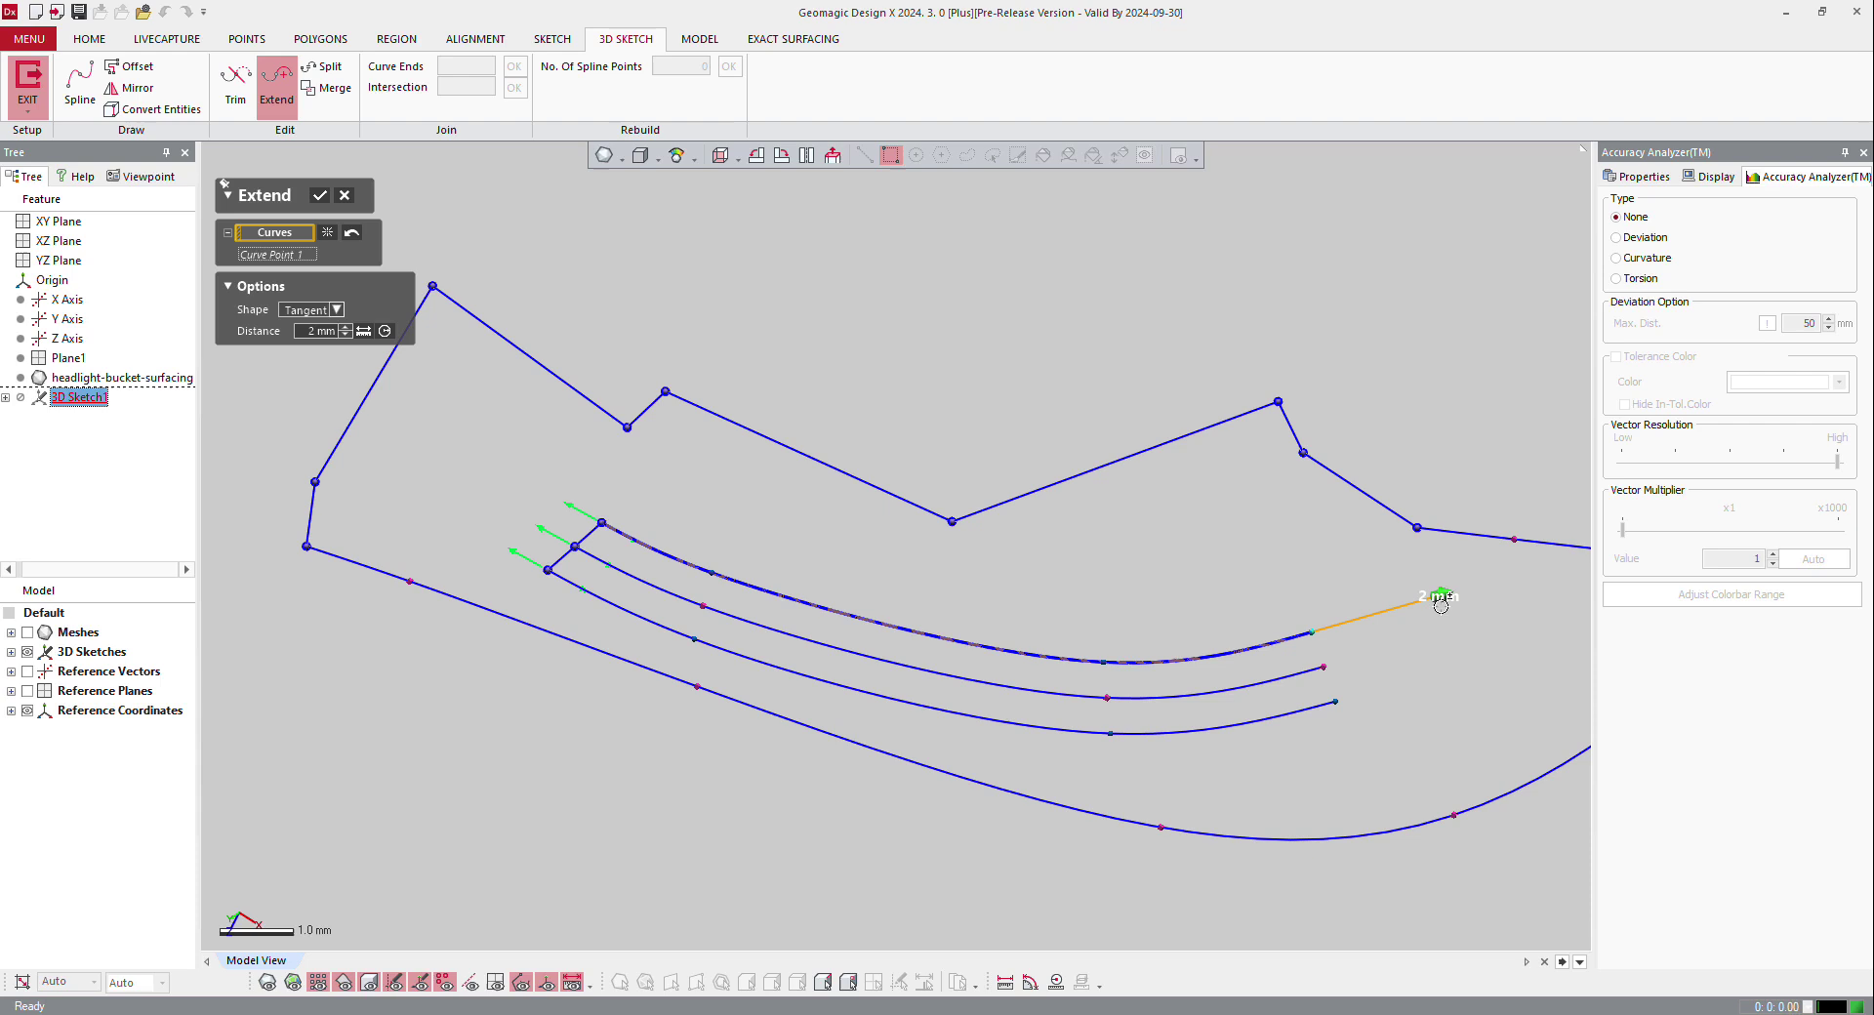
left_click(312, 332)
left_click(342, 316)
left_click(321, 353)
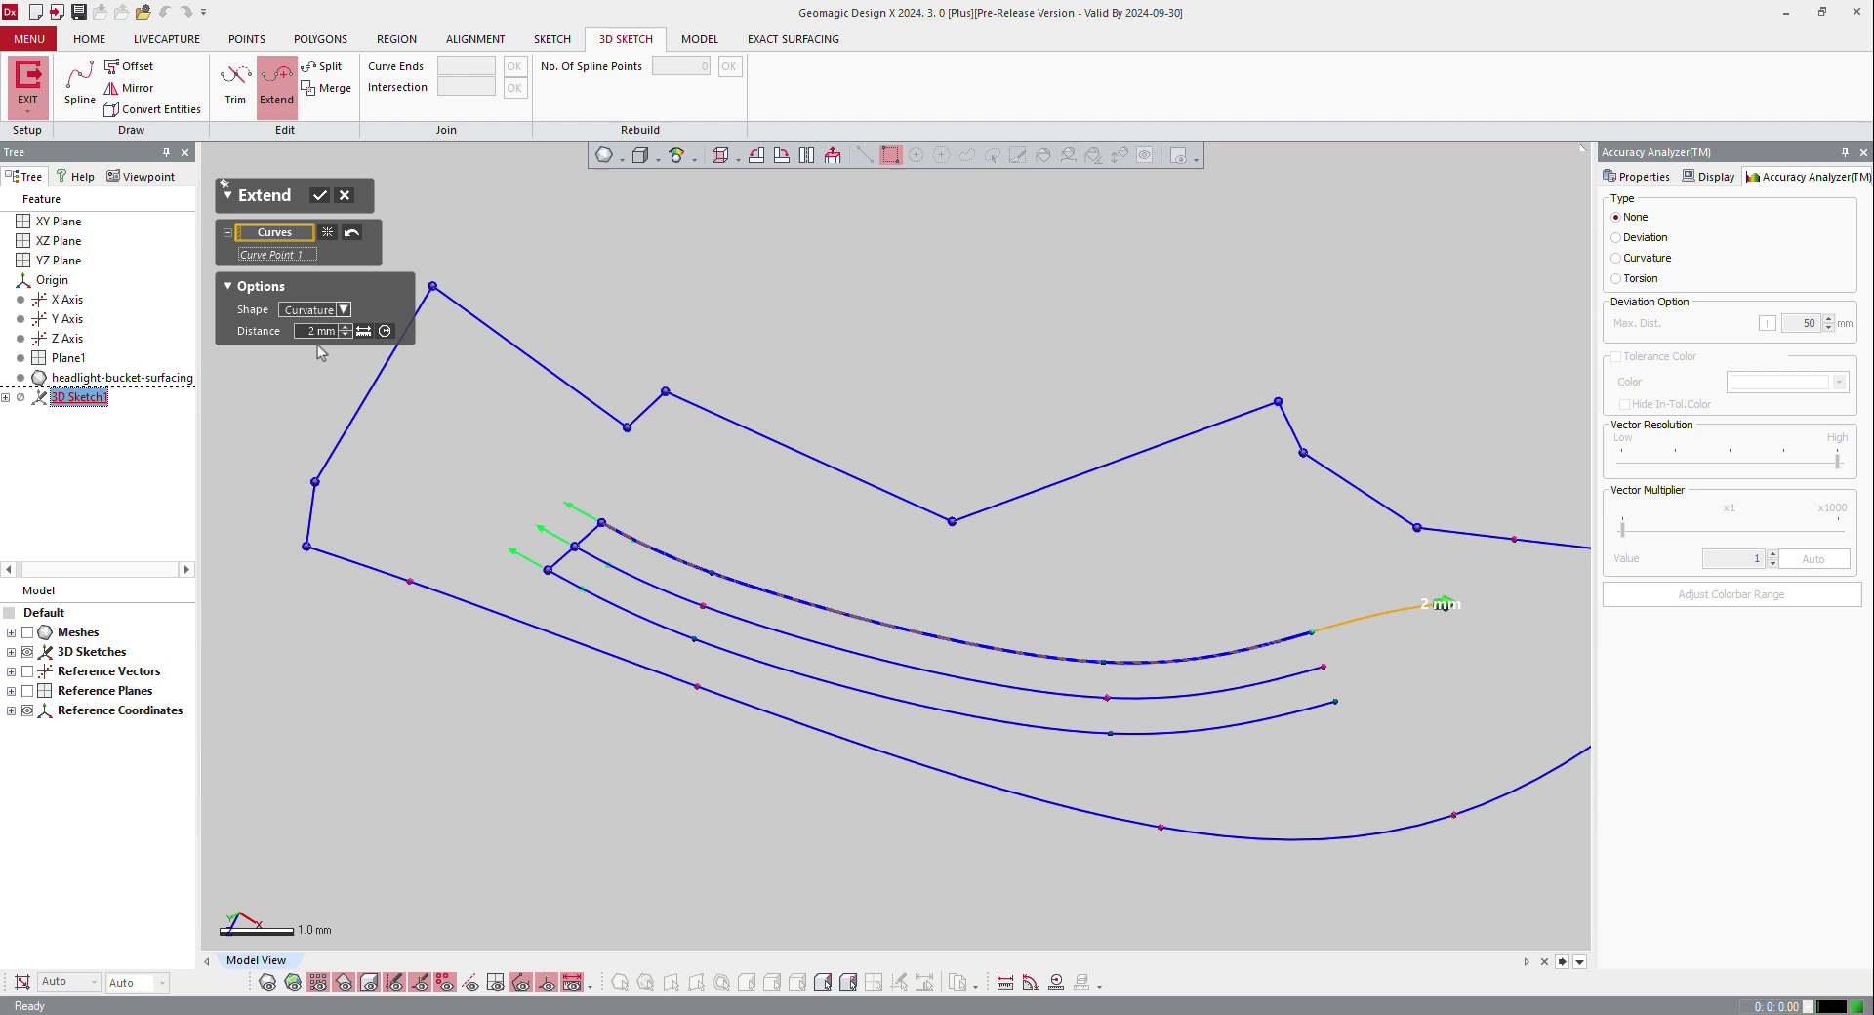
left_click(312, 311)
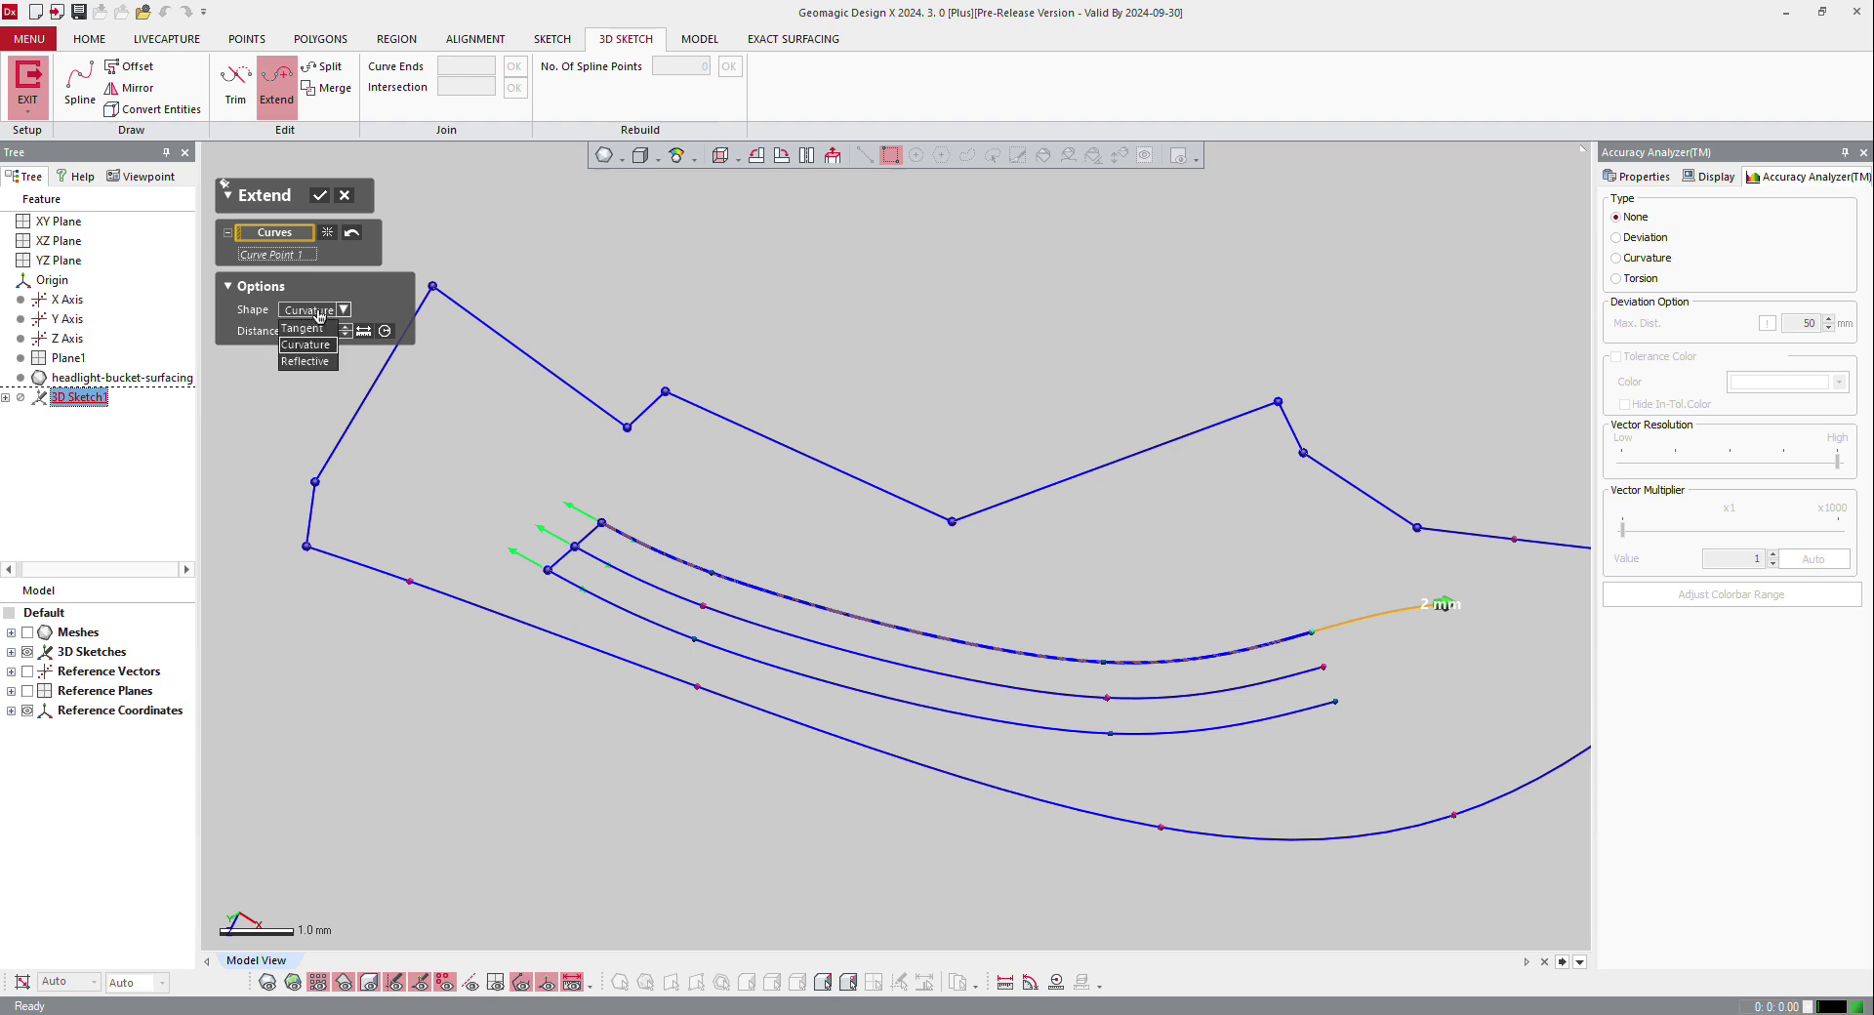
left_click(304, 360)
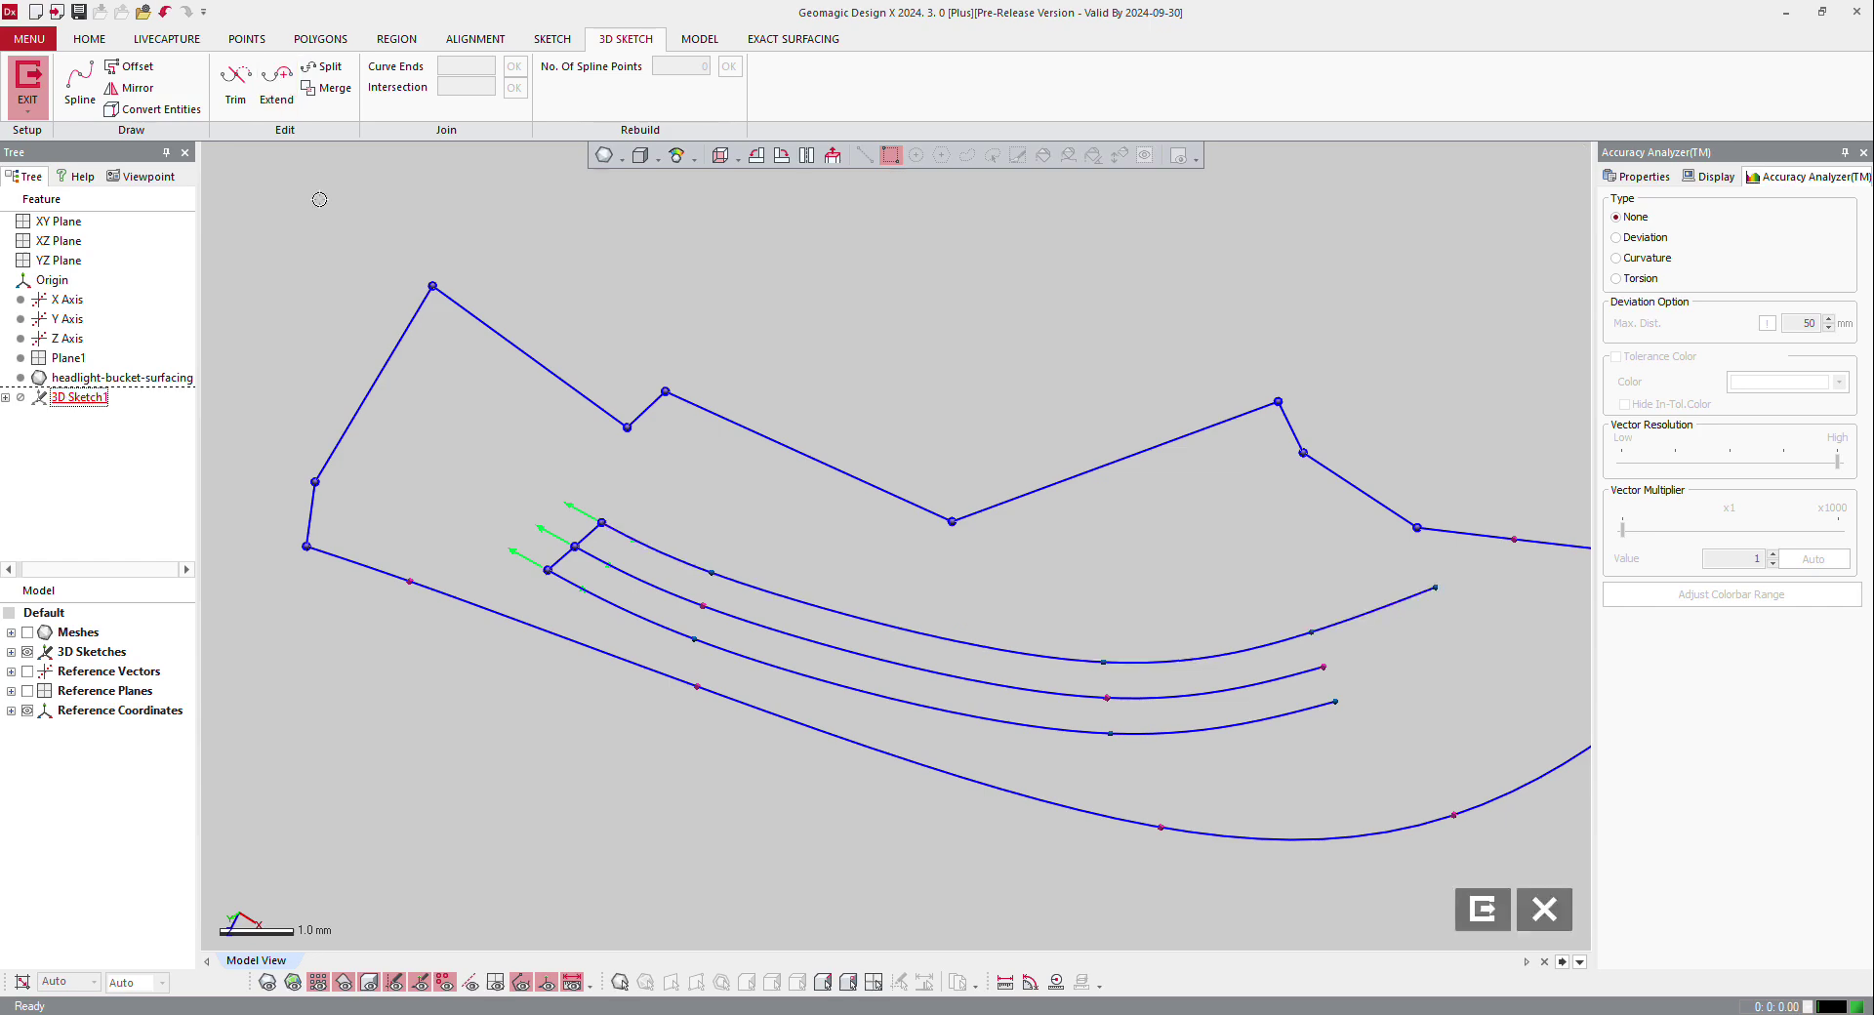
key("ctrl+z")
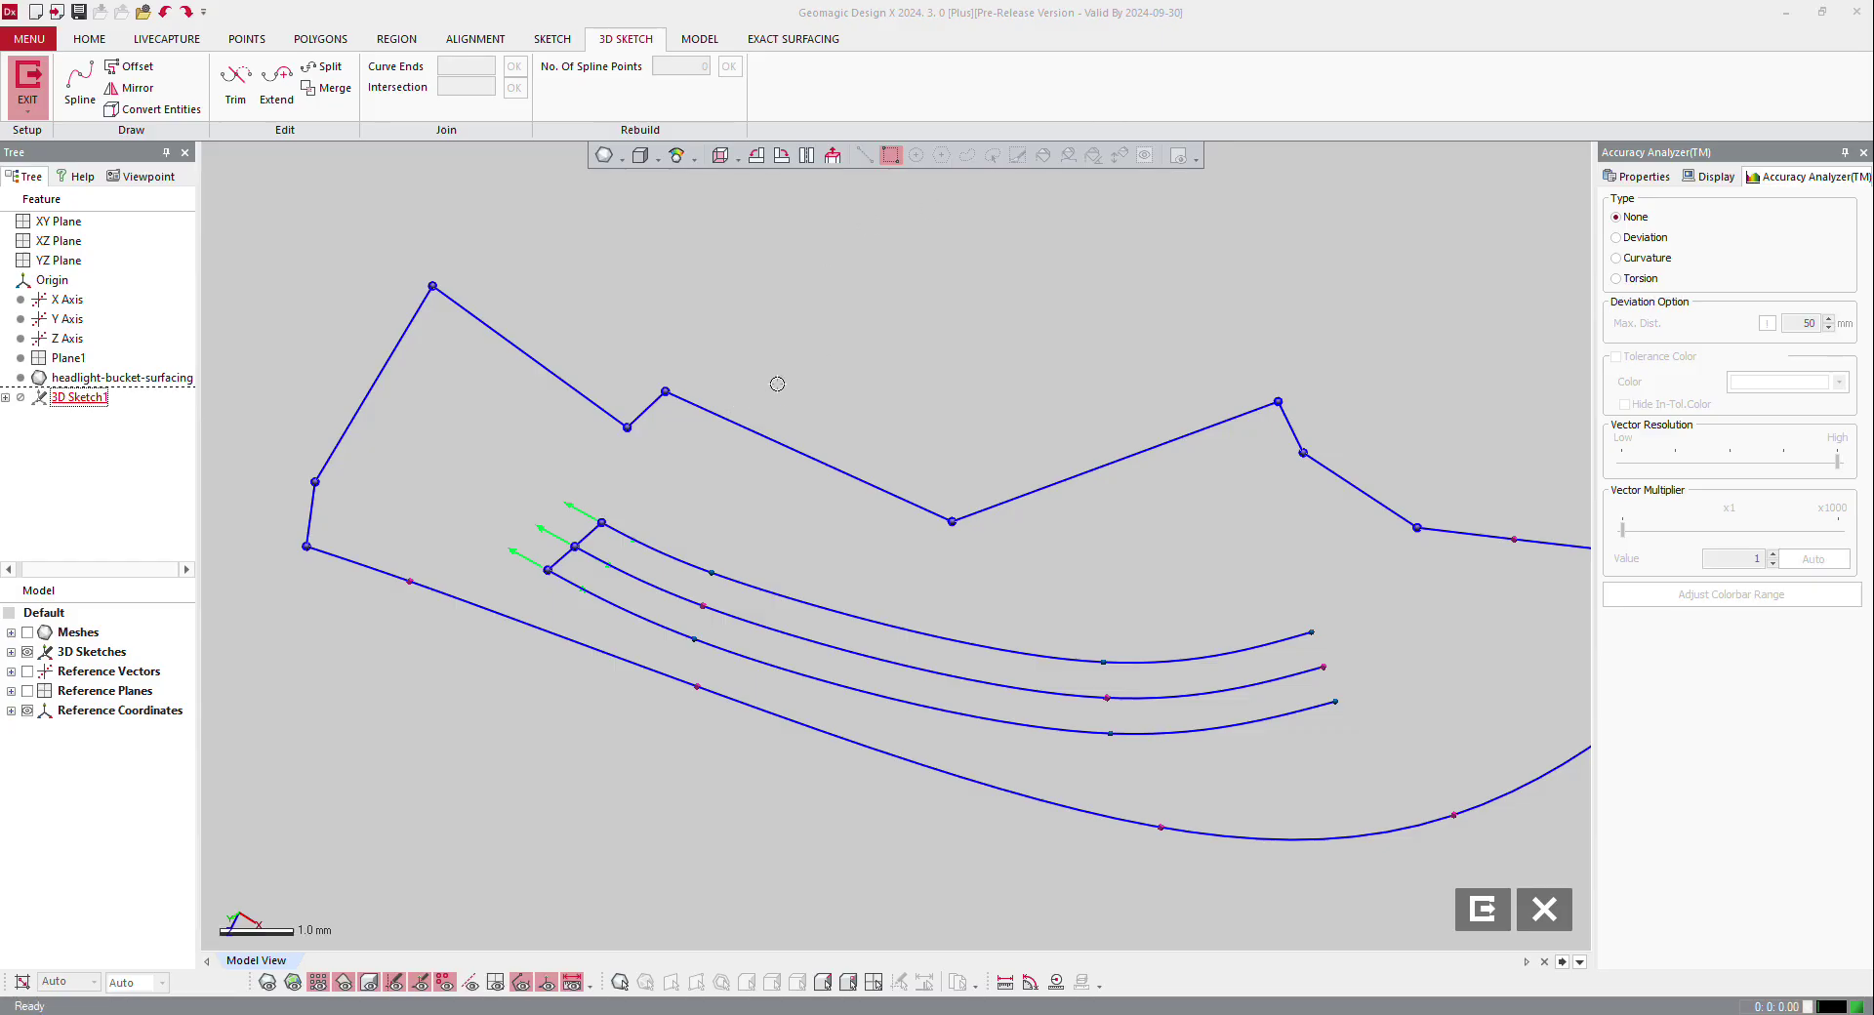
- Split the upper, middle and lower curves at picked points near their middles
left_click(323, 67)
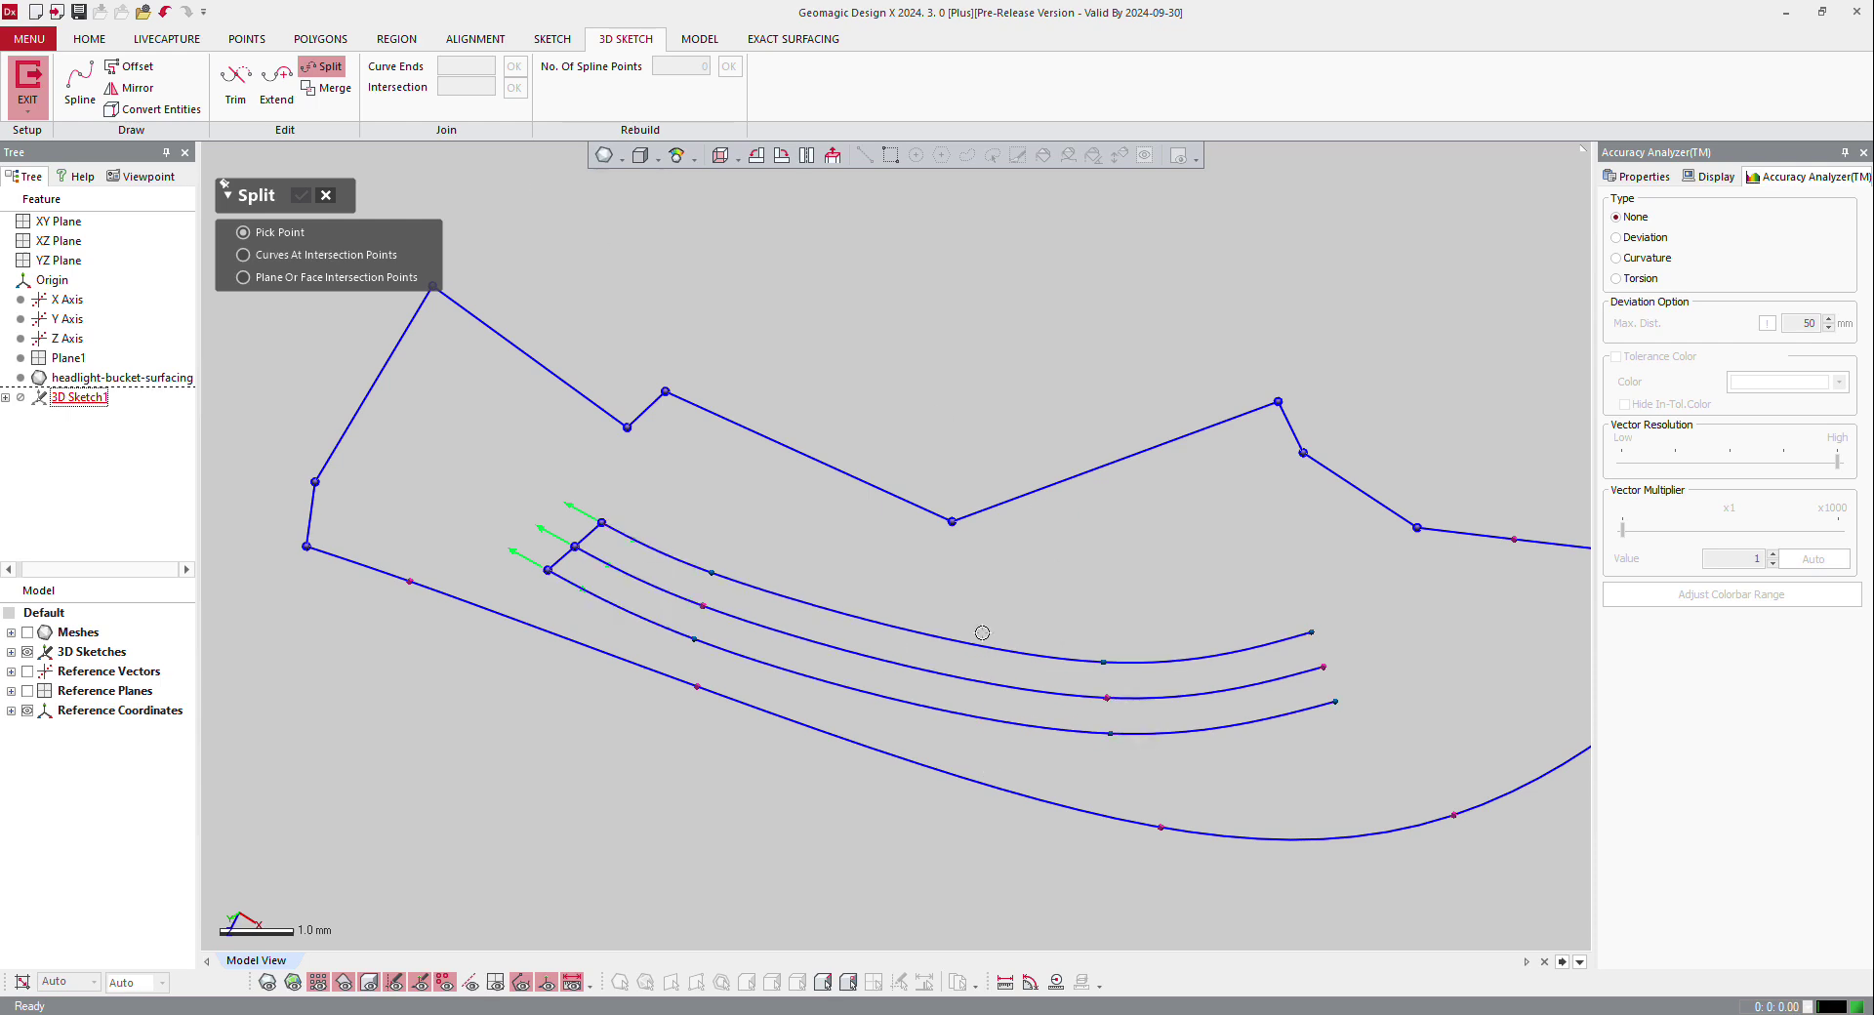
left_click(915, 630)
left_click(865, 619)
left_click(868, 656)
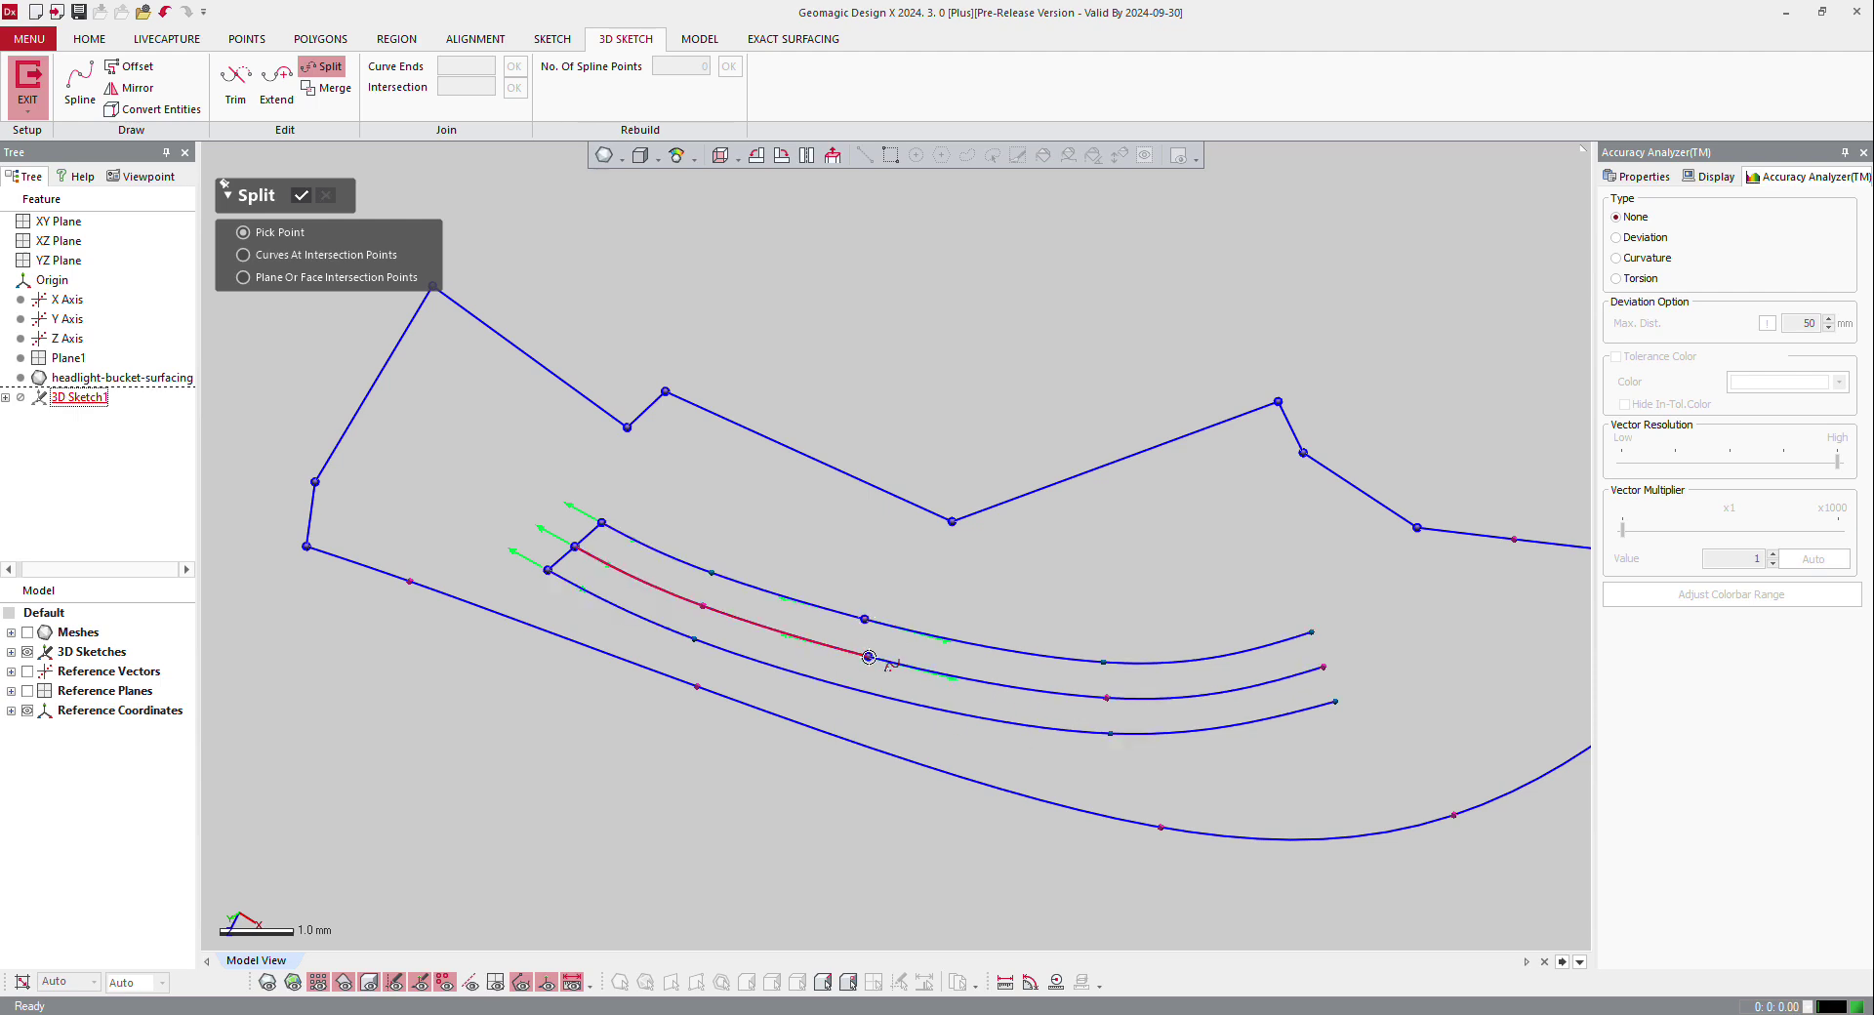
left_click(870, 693)
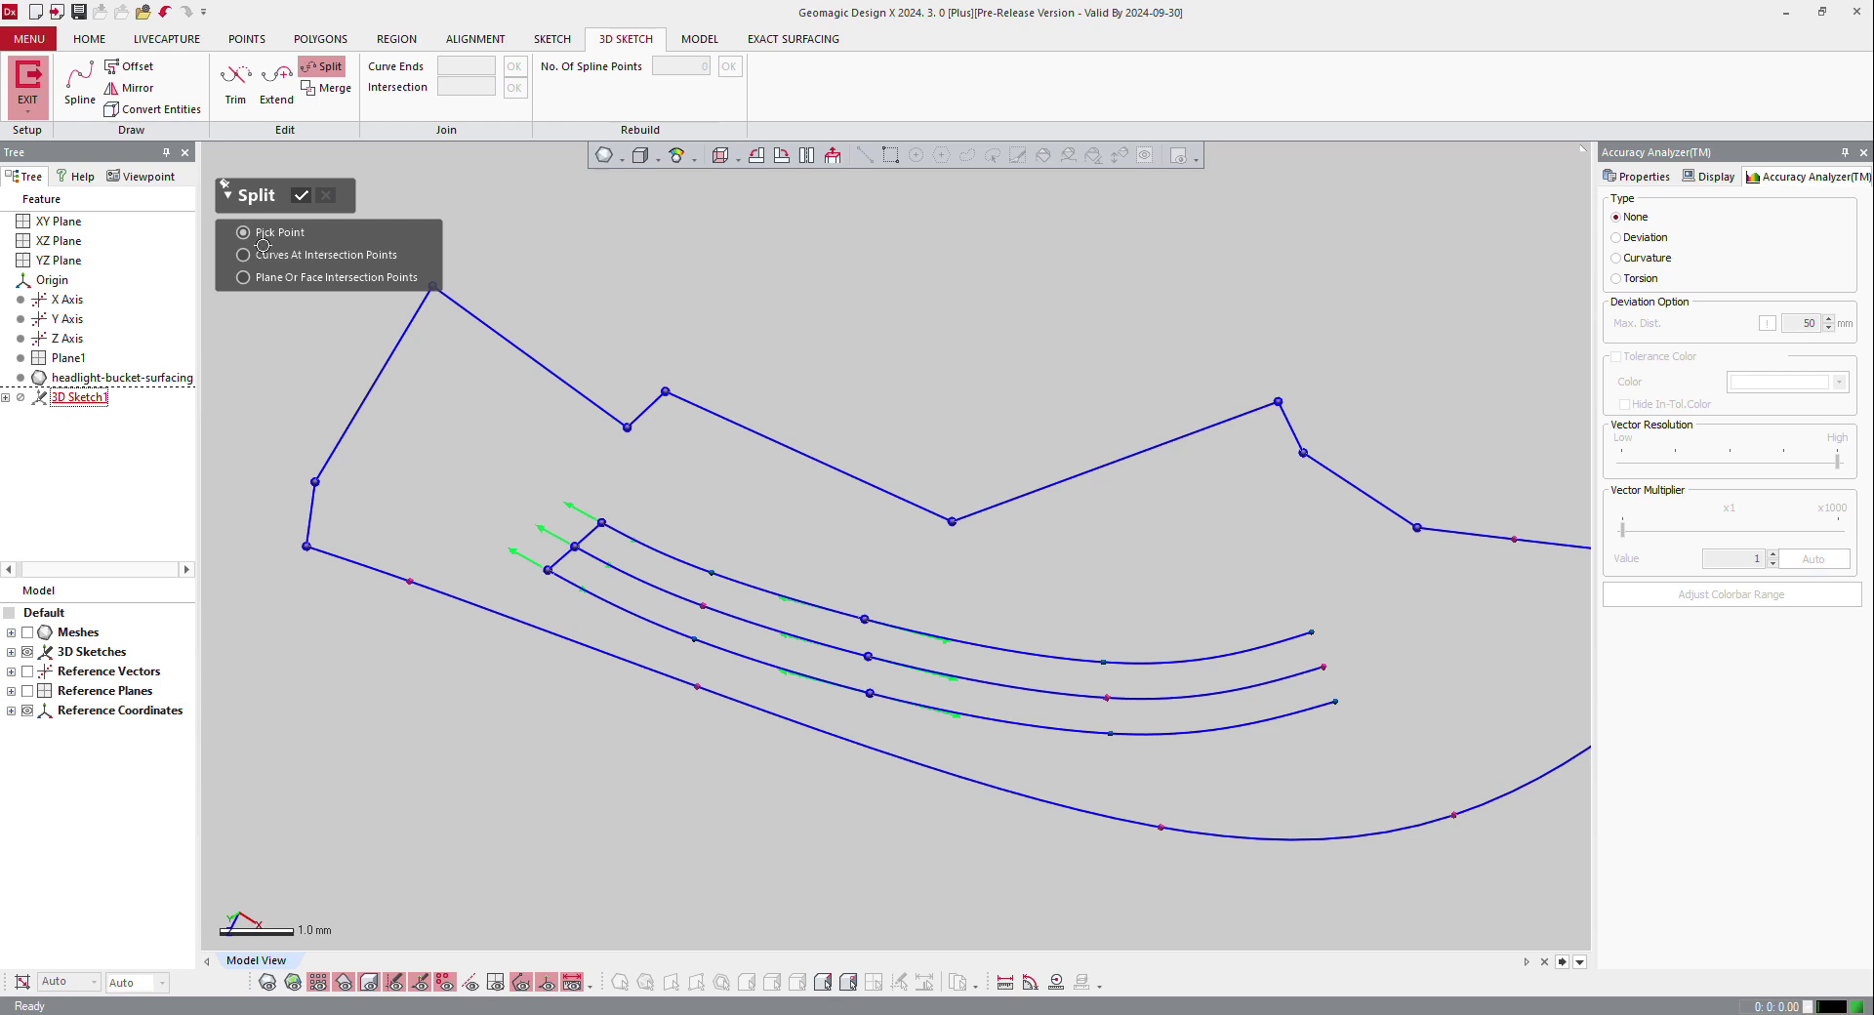
- Show the reference planes and split the middle curve's free-end segment where it intersects the YZ Plane
left_click(310, 277)
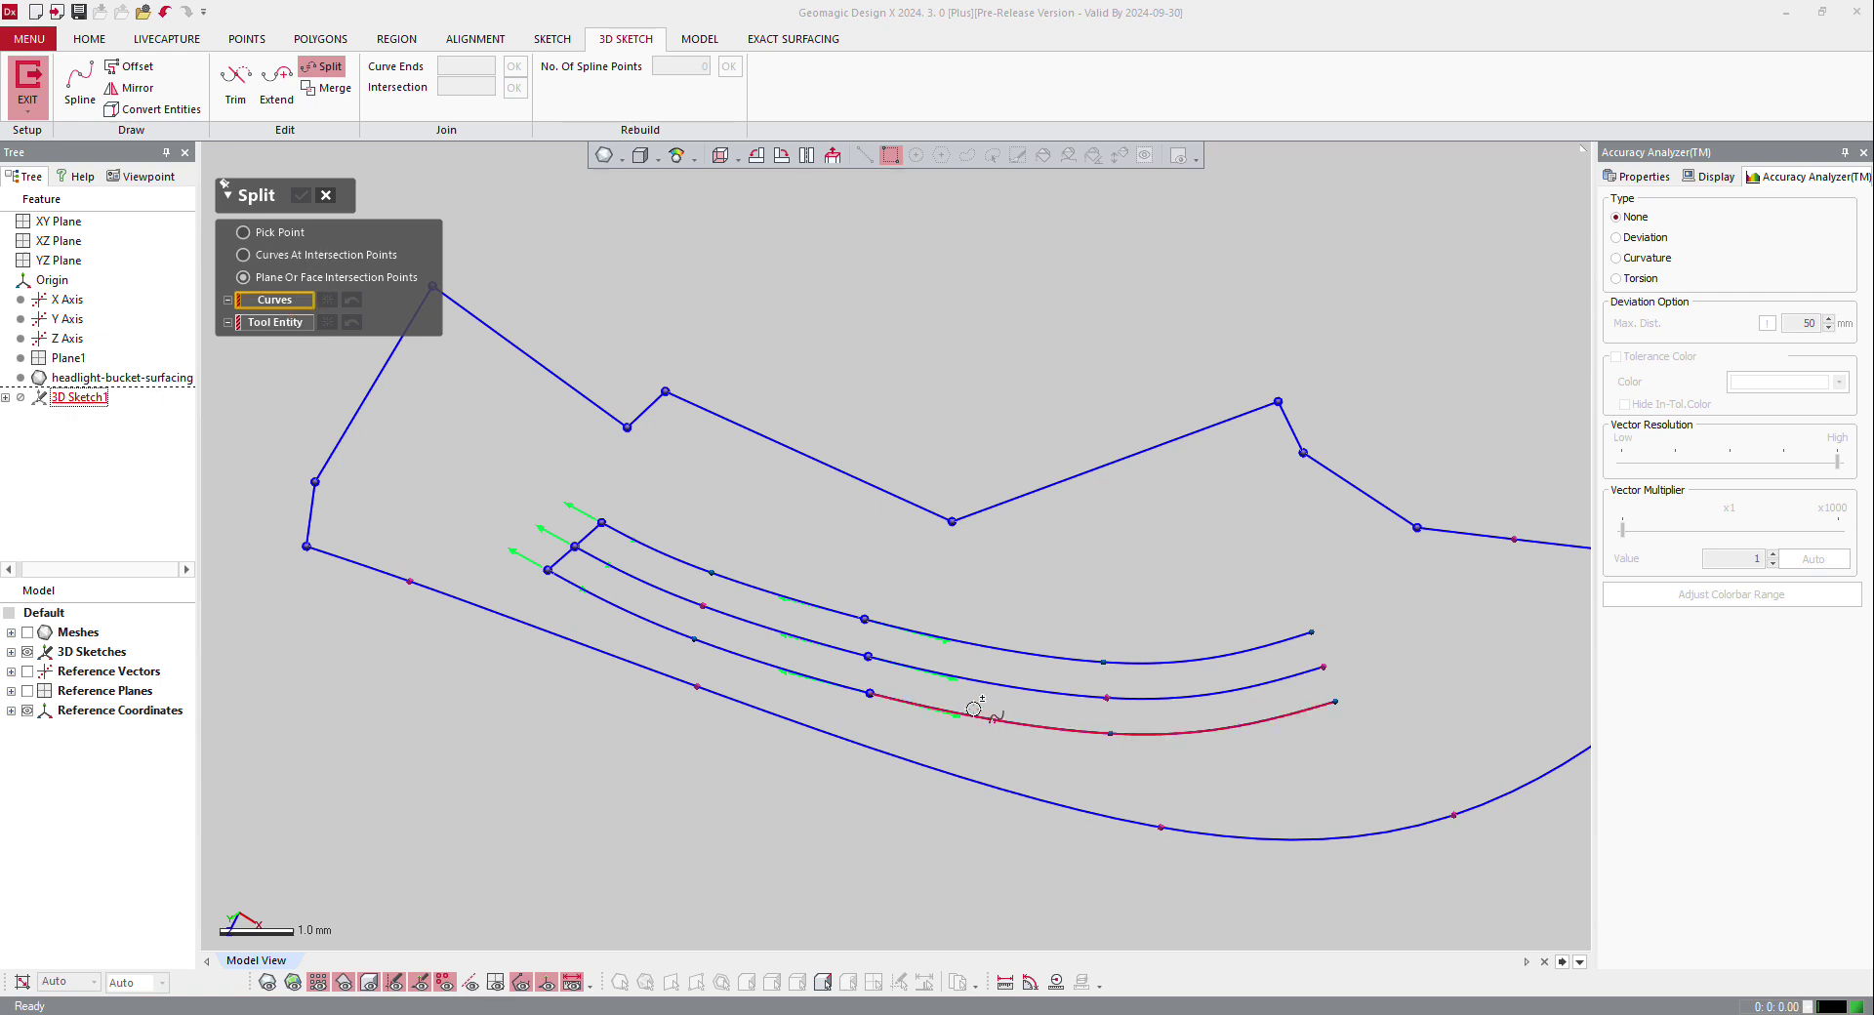
left_click(1006, 685)
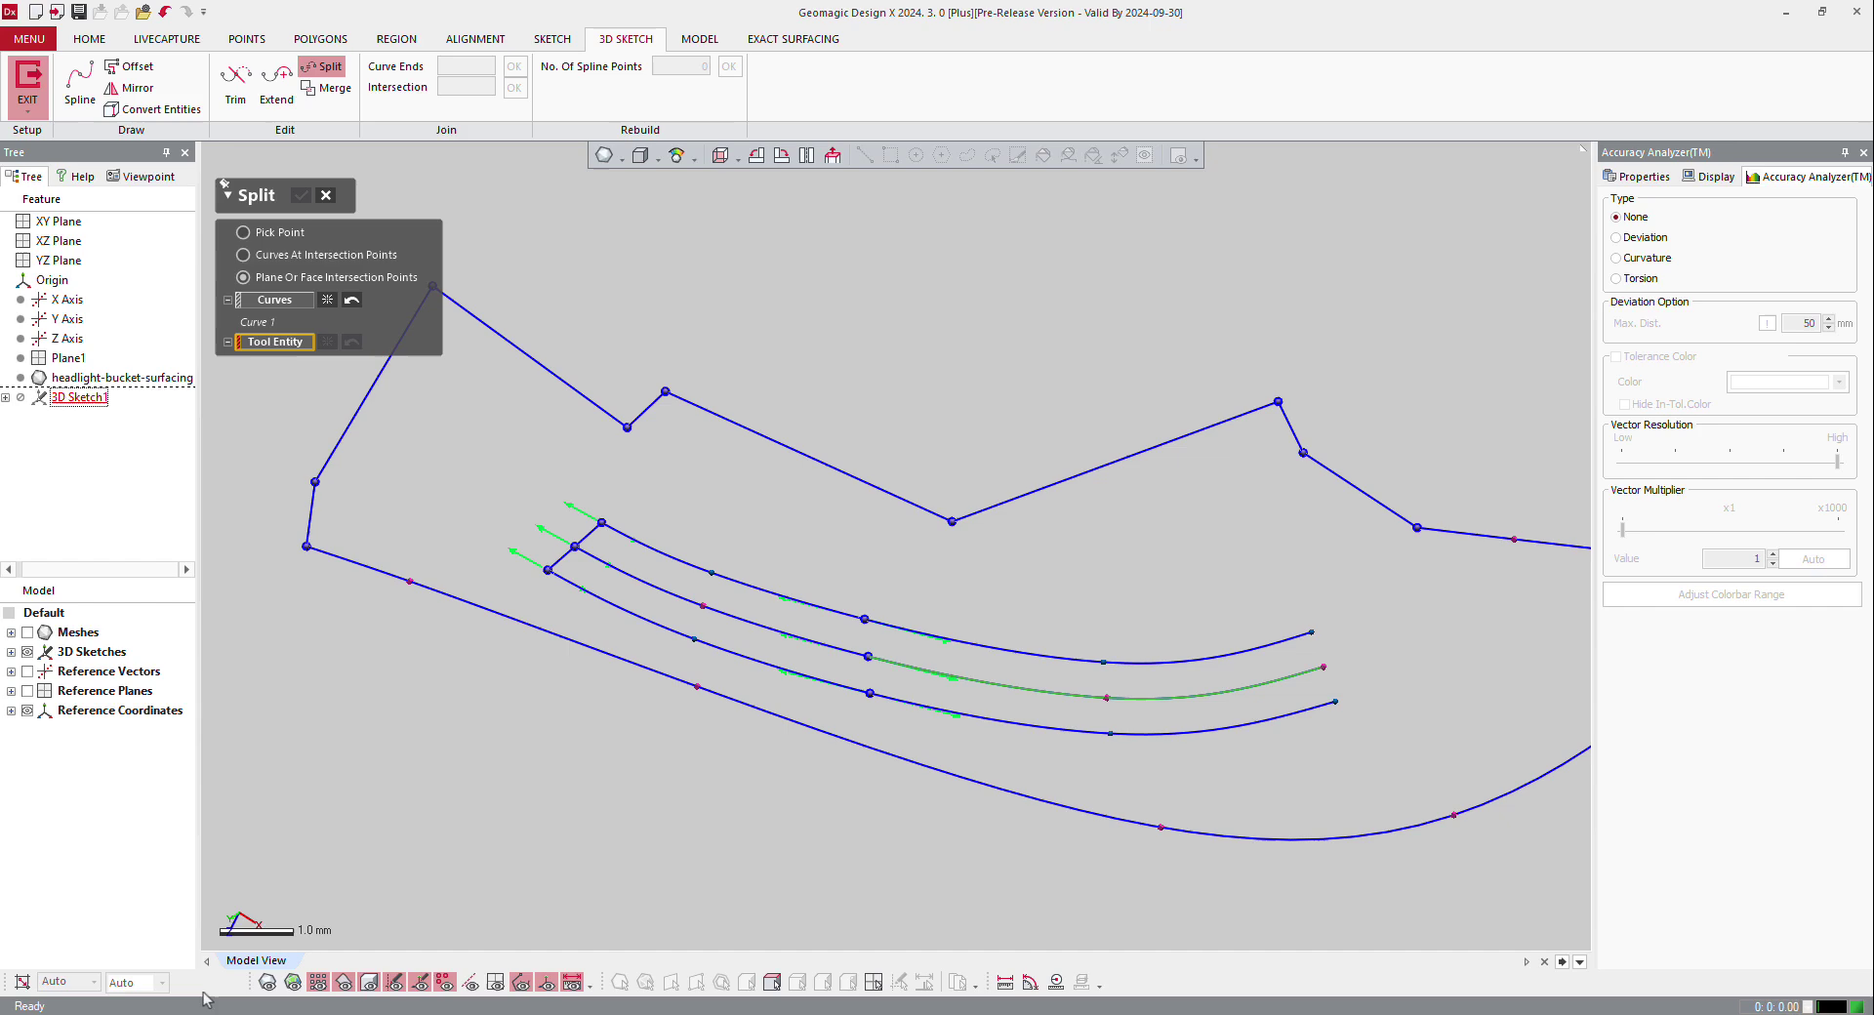
left_click(495, 982)
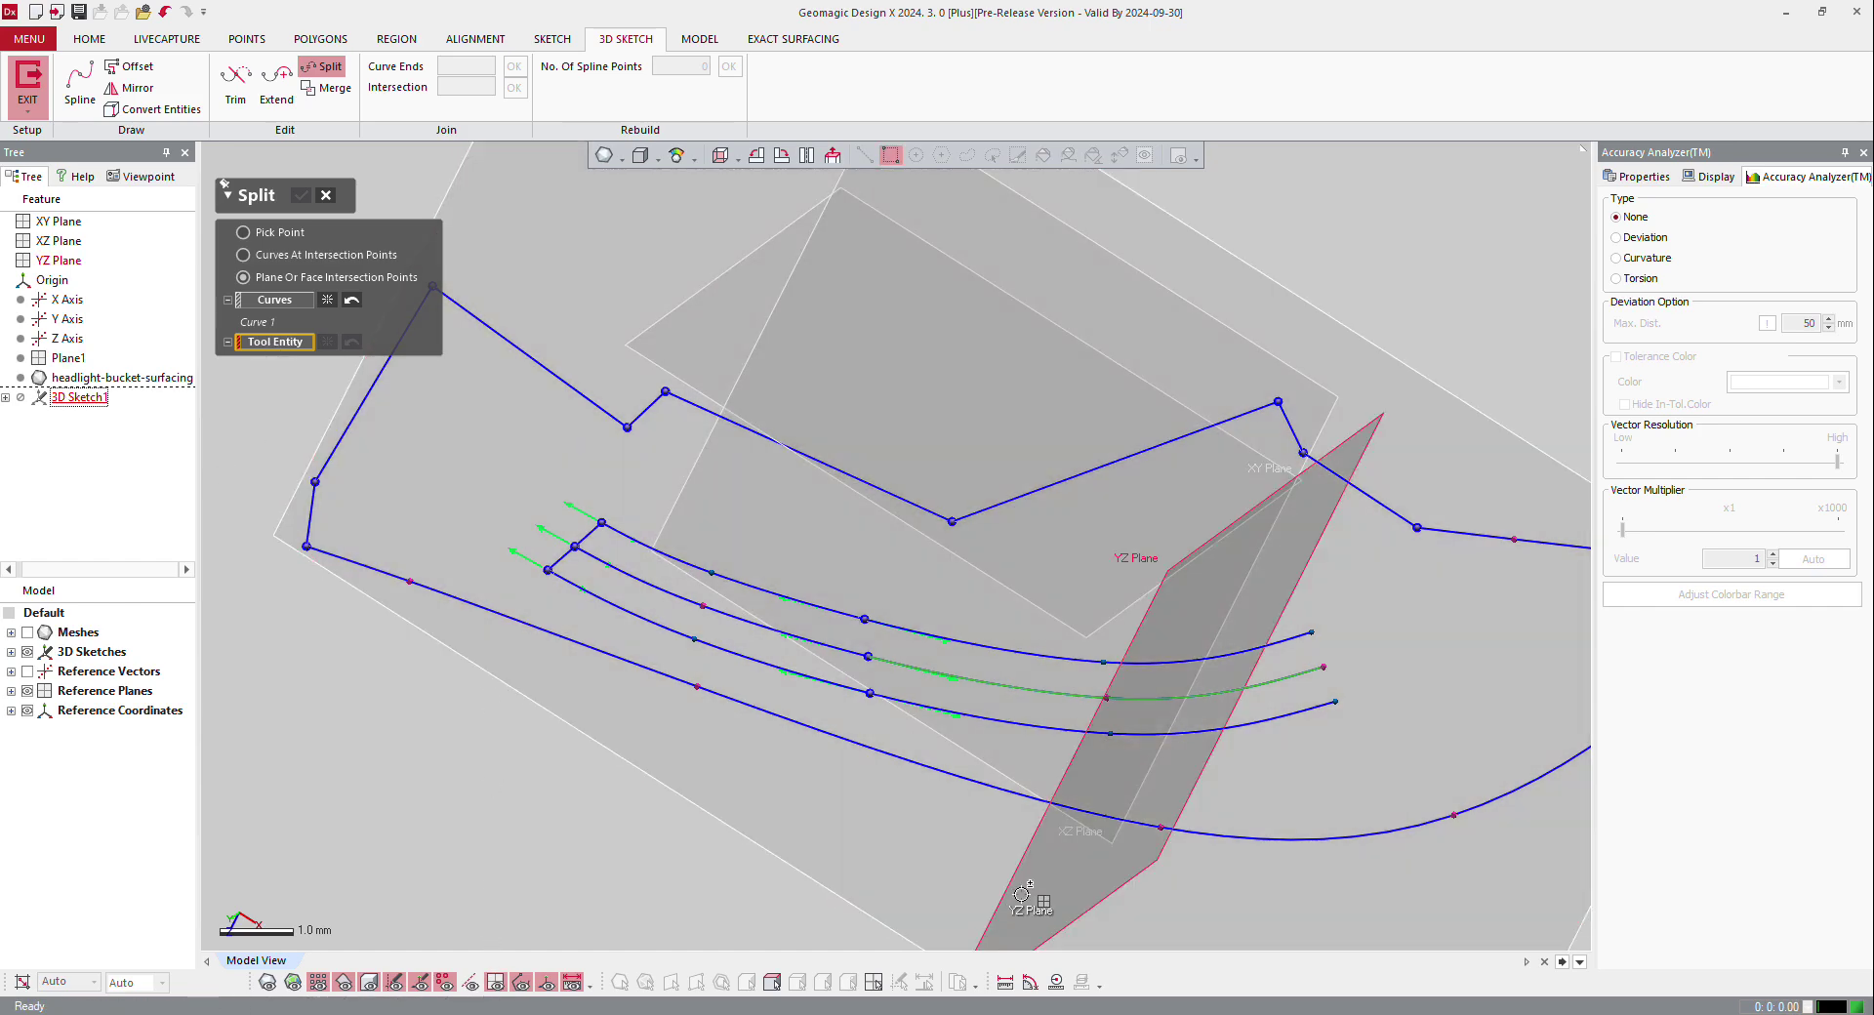
left_click(1006, 903)
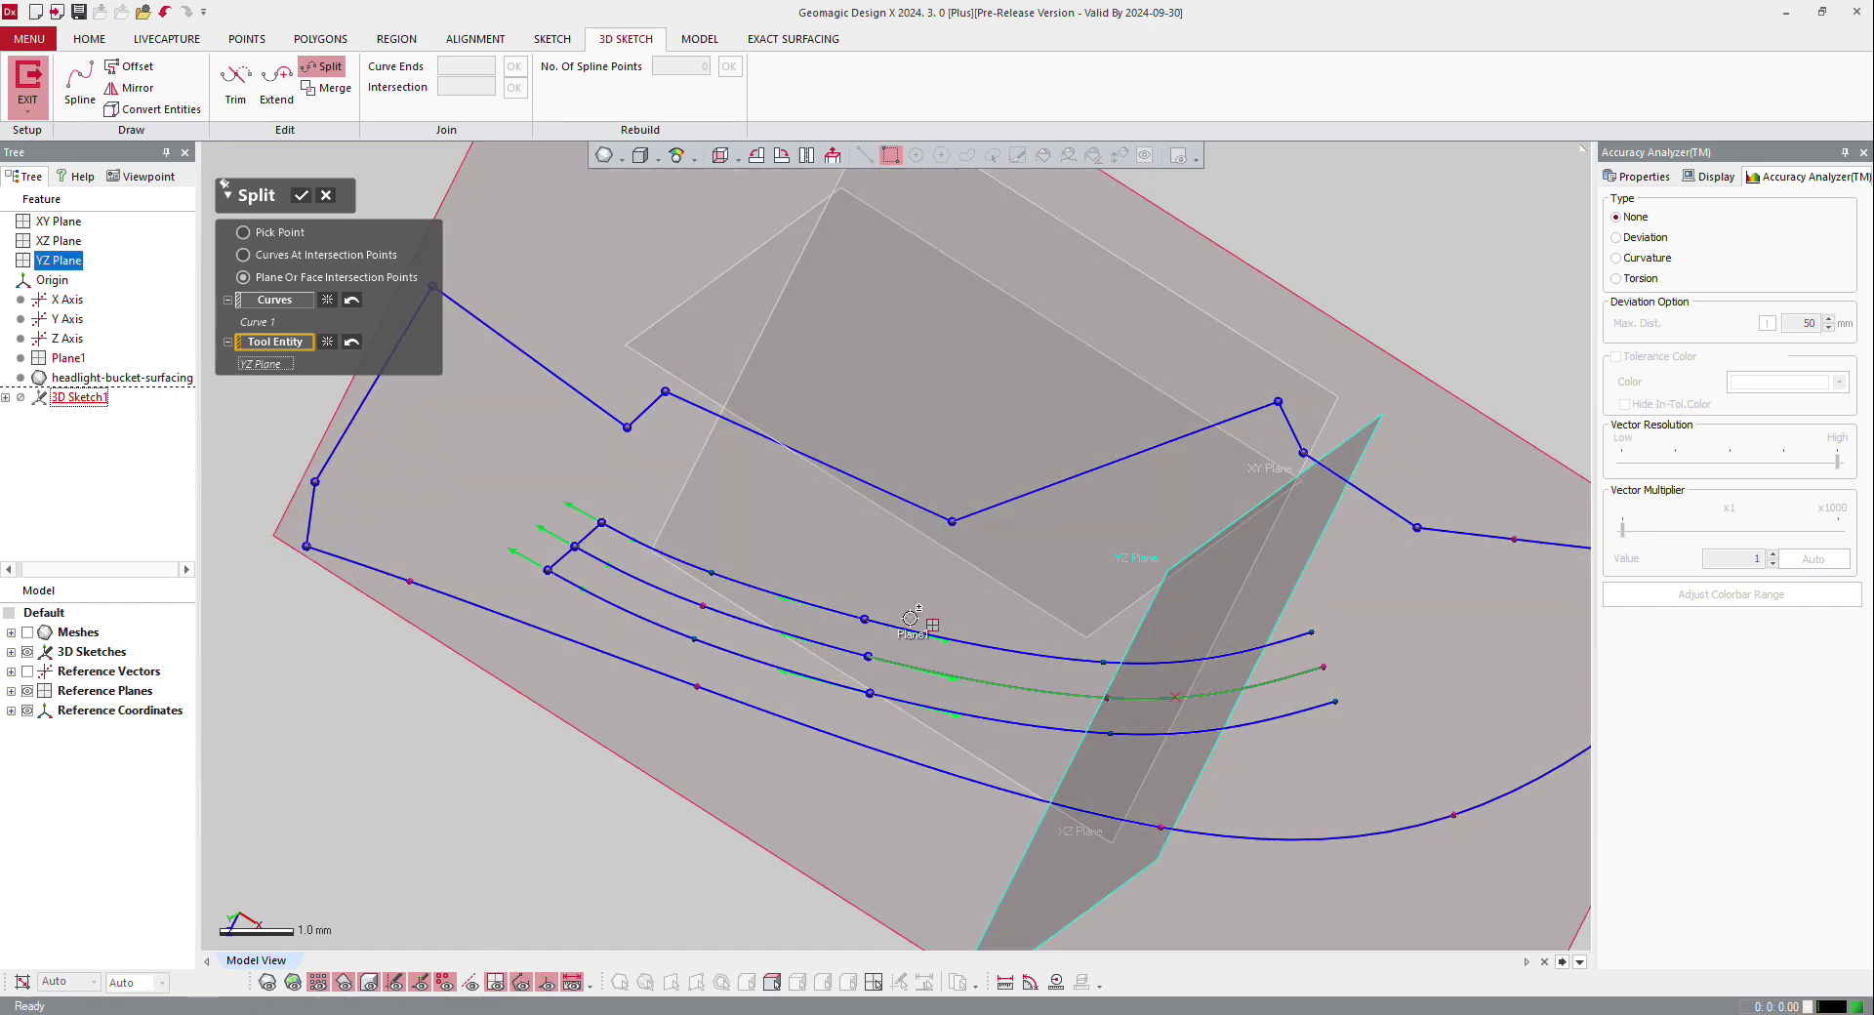
right_click_drag(402, 430, 547, 254)
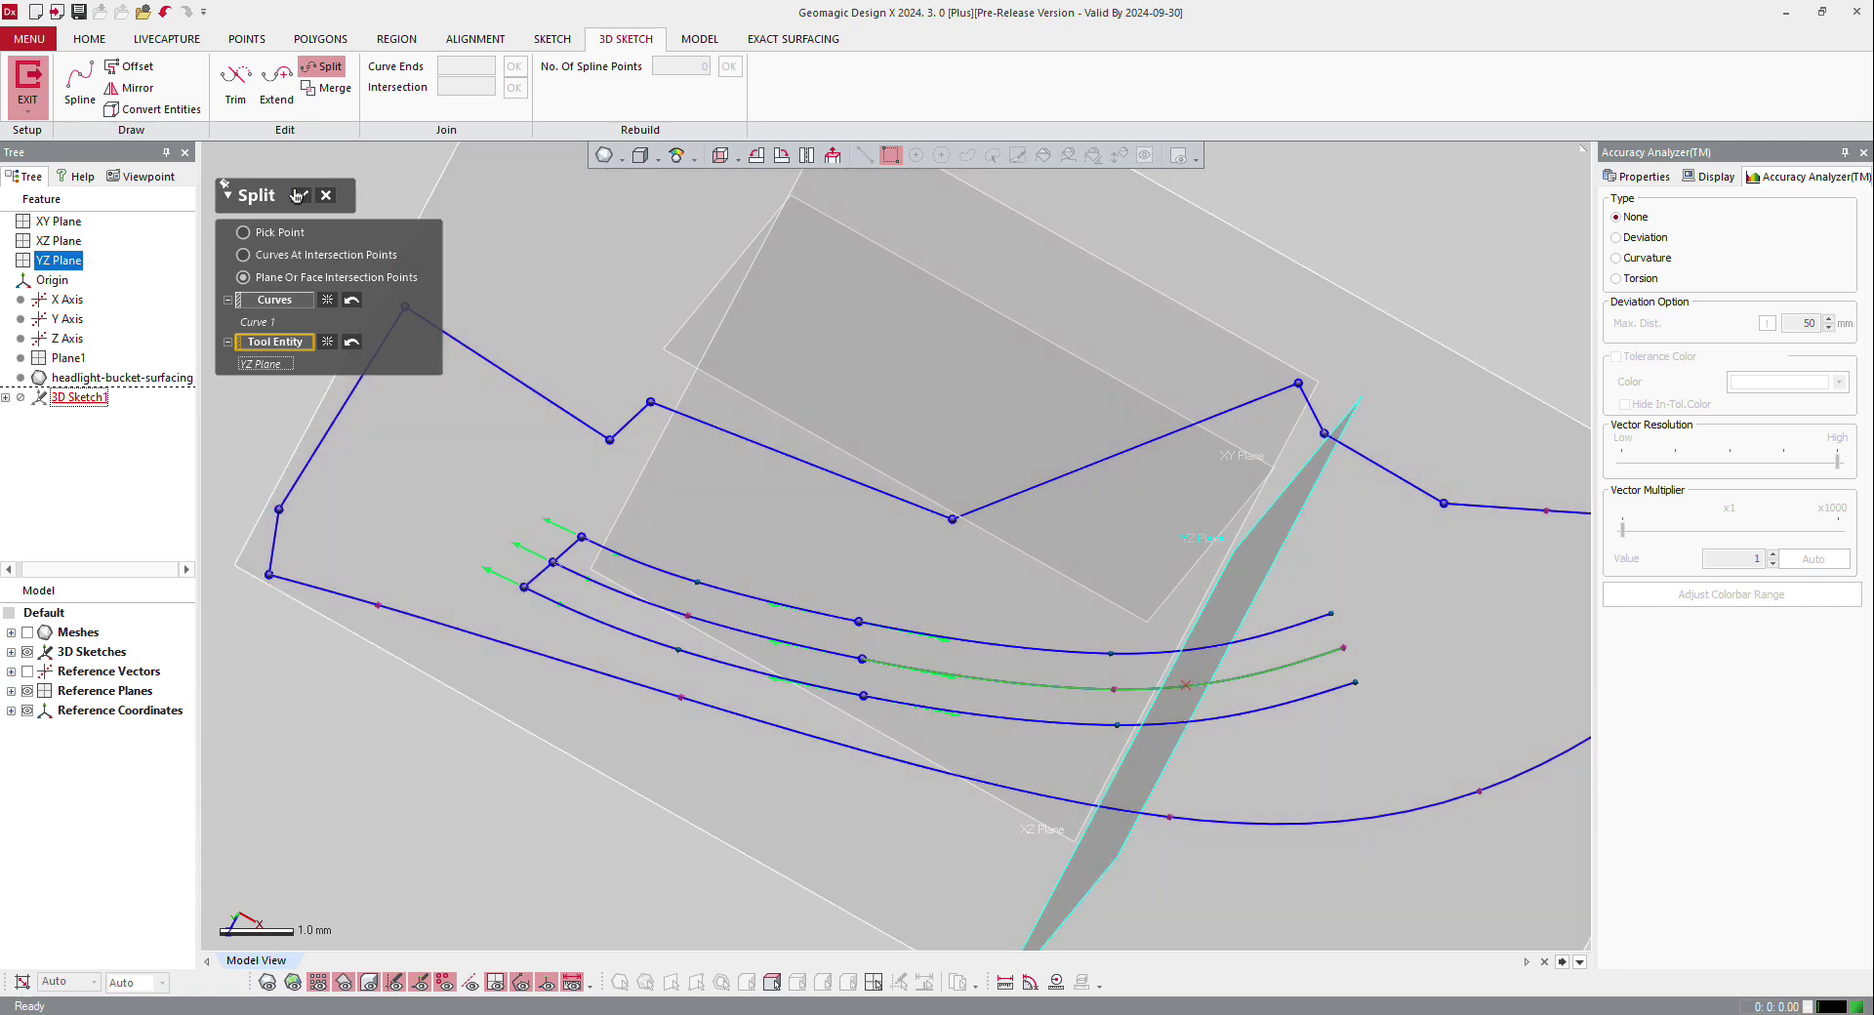
left_click(301, 195)
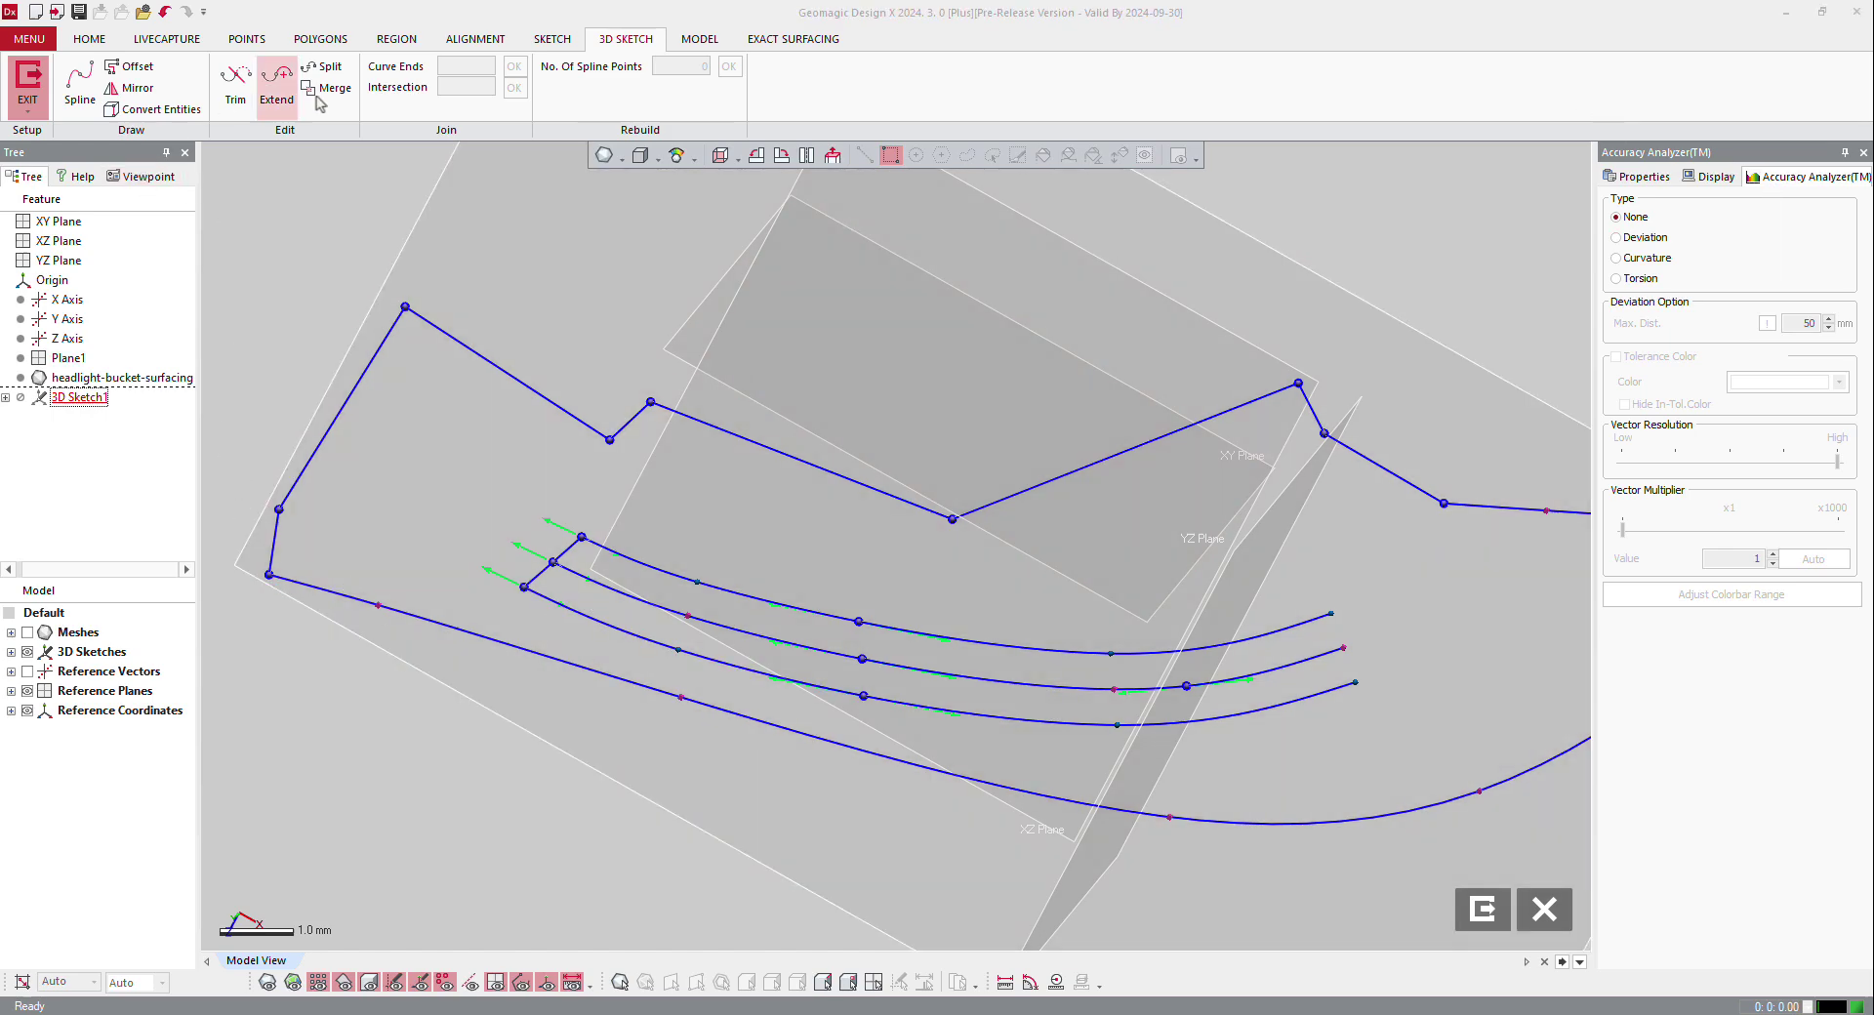
- Merge the middle curve's two segments on either side of the YZ Plane using the 2 Curve Ends method with Fix Shape
left_click(327, 89)
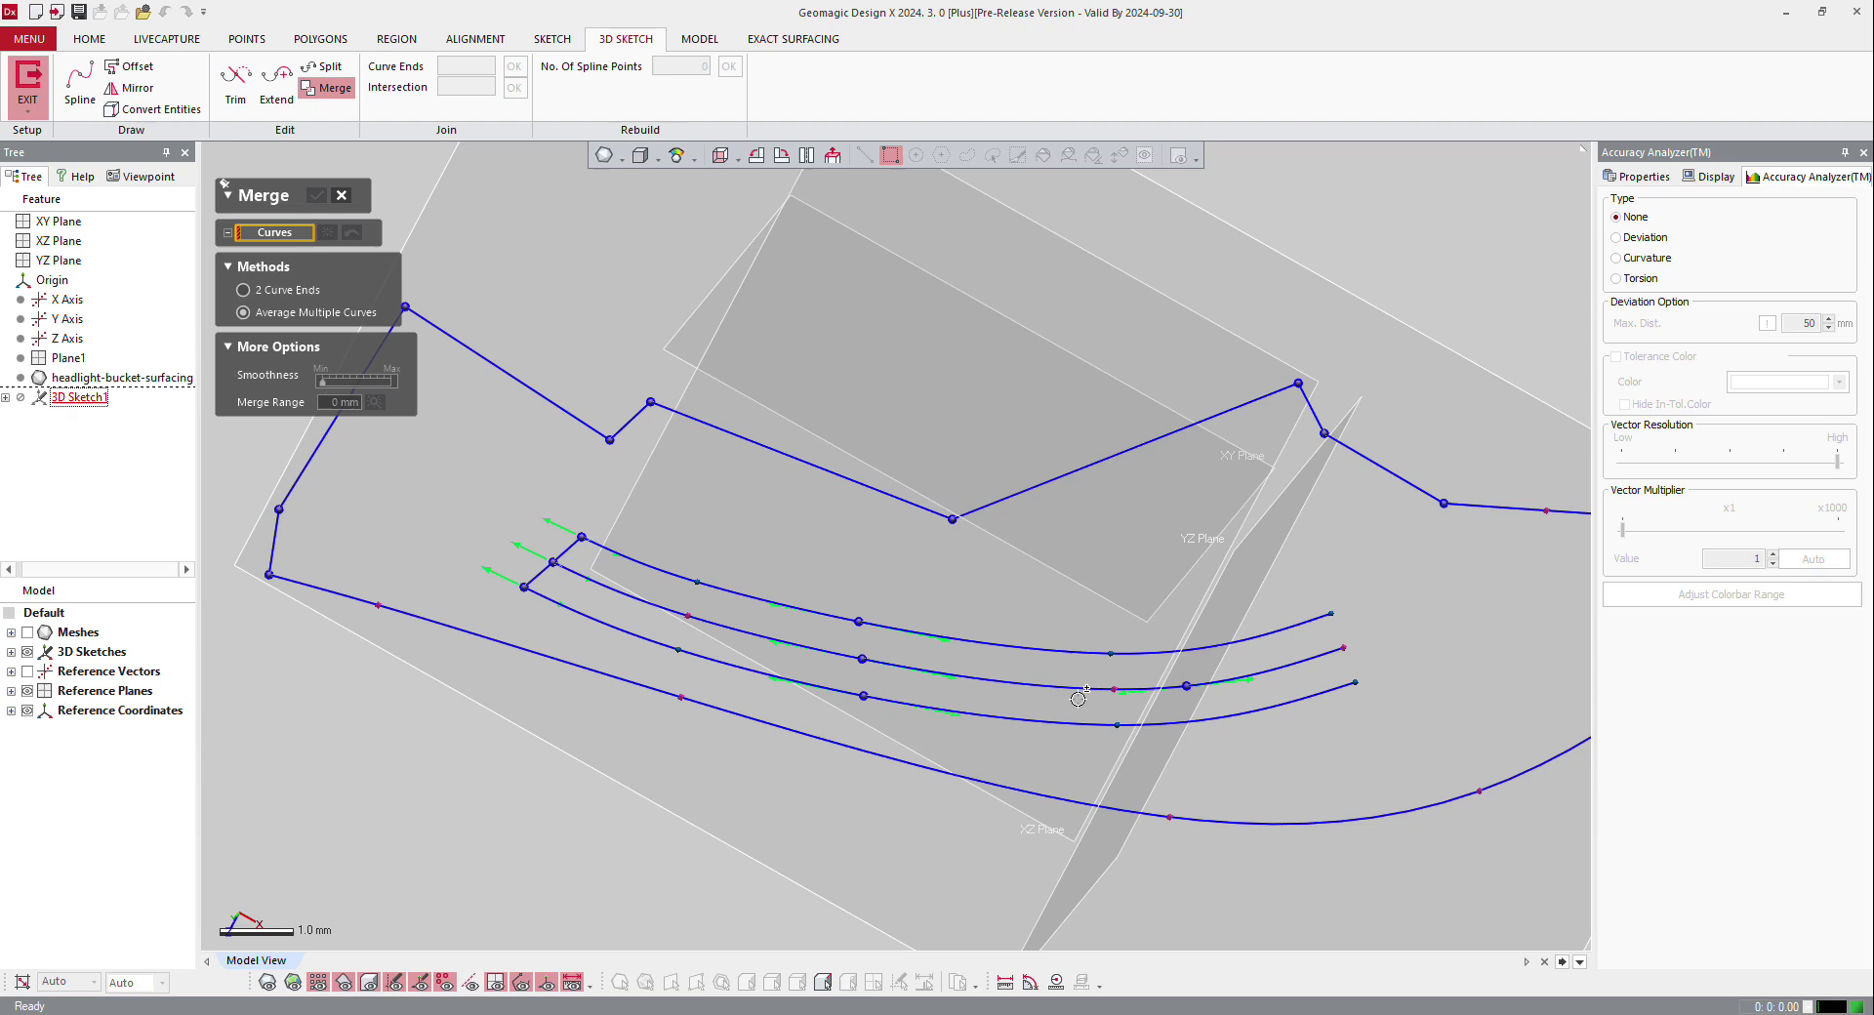
left_click(1108, 687)
left_click(1259, 678)
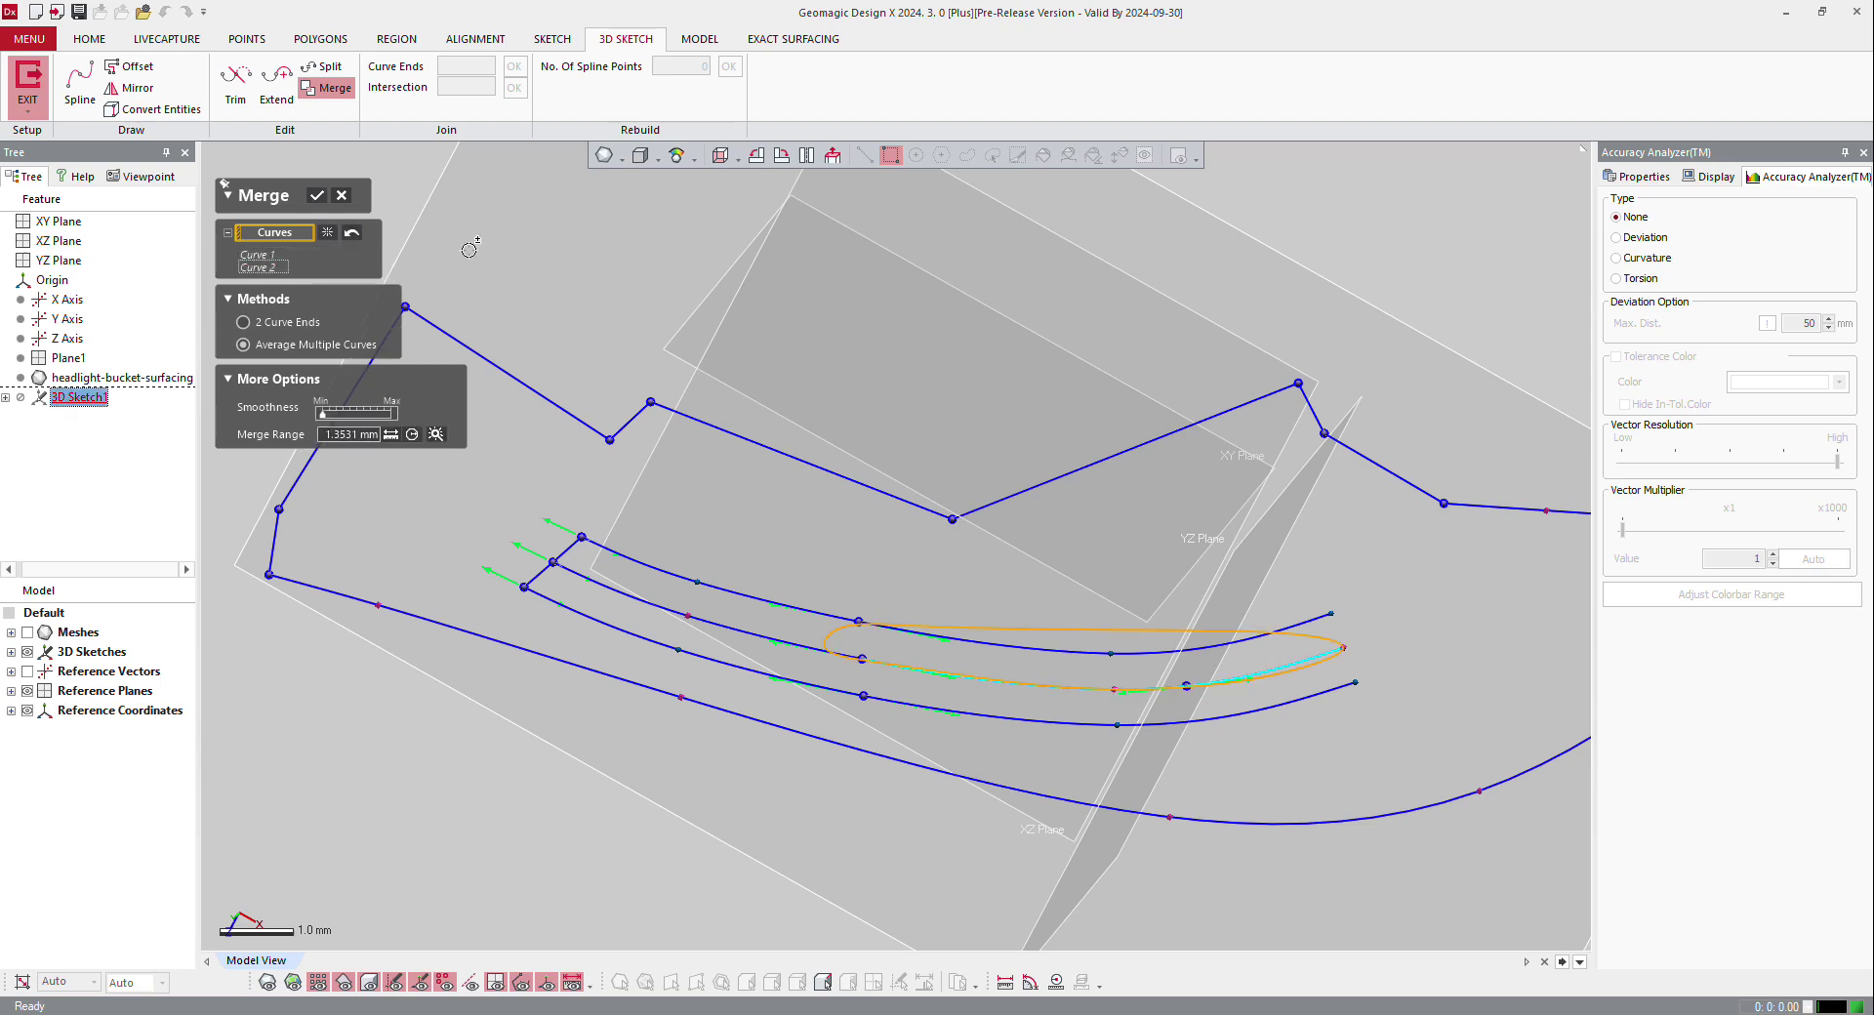
left_click(243, 323)
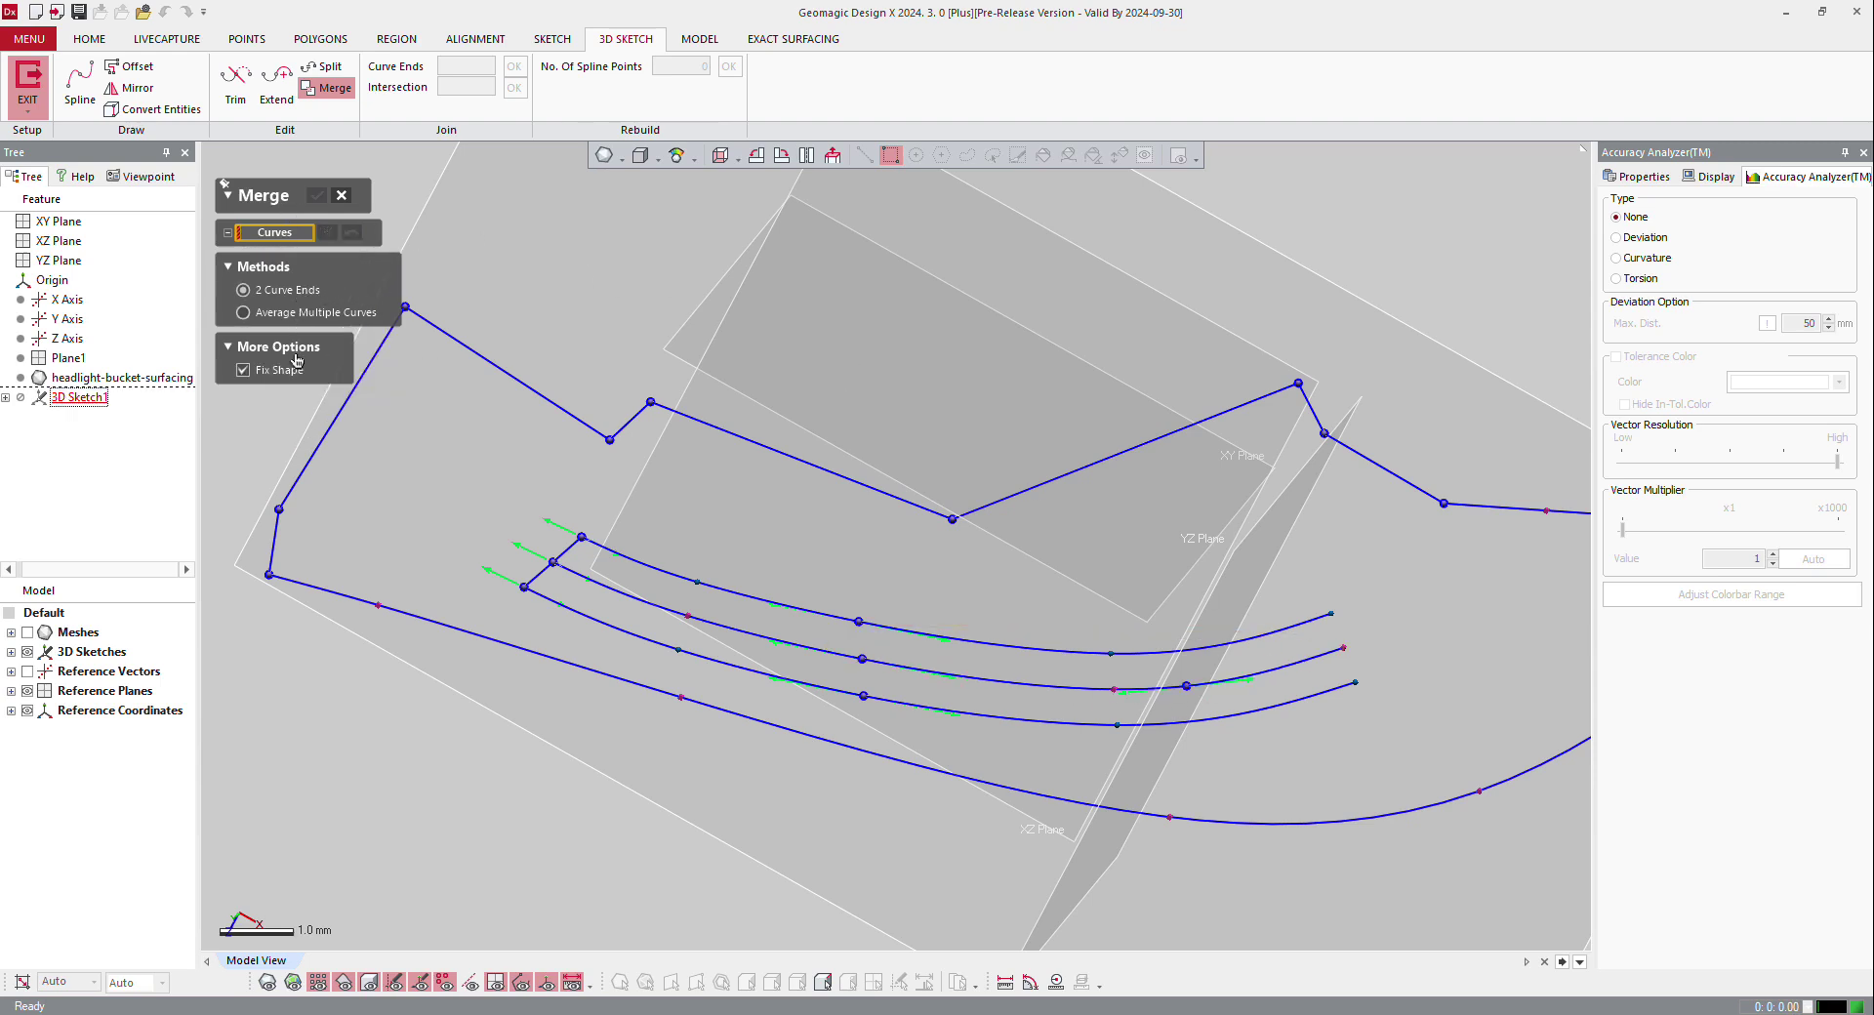
left_click(1133, 690)
left_click(1245, 680)
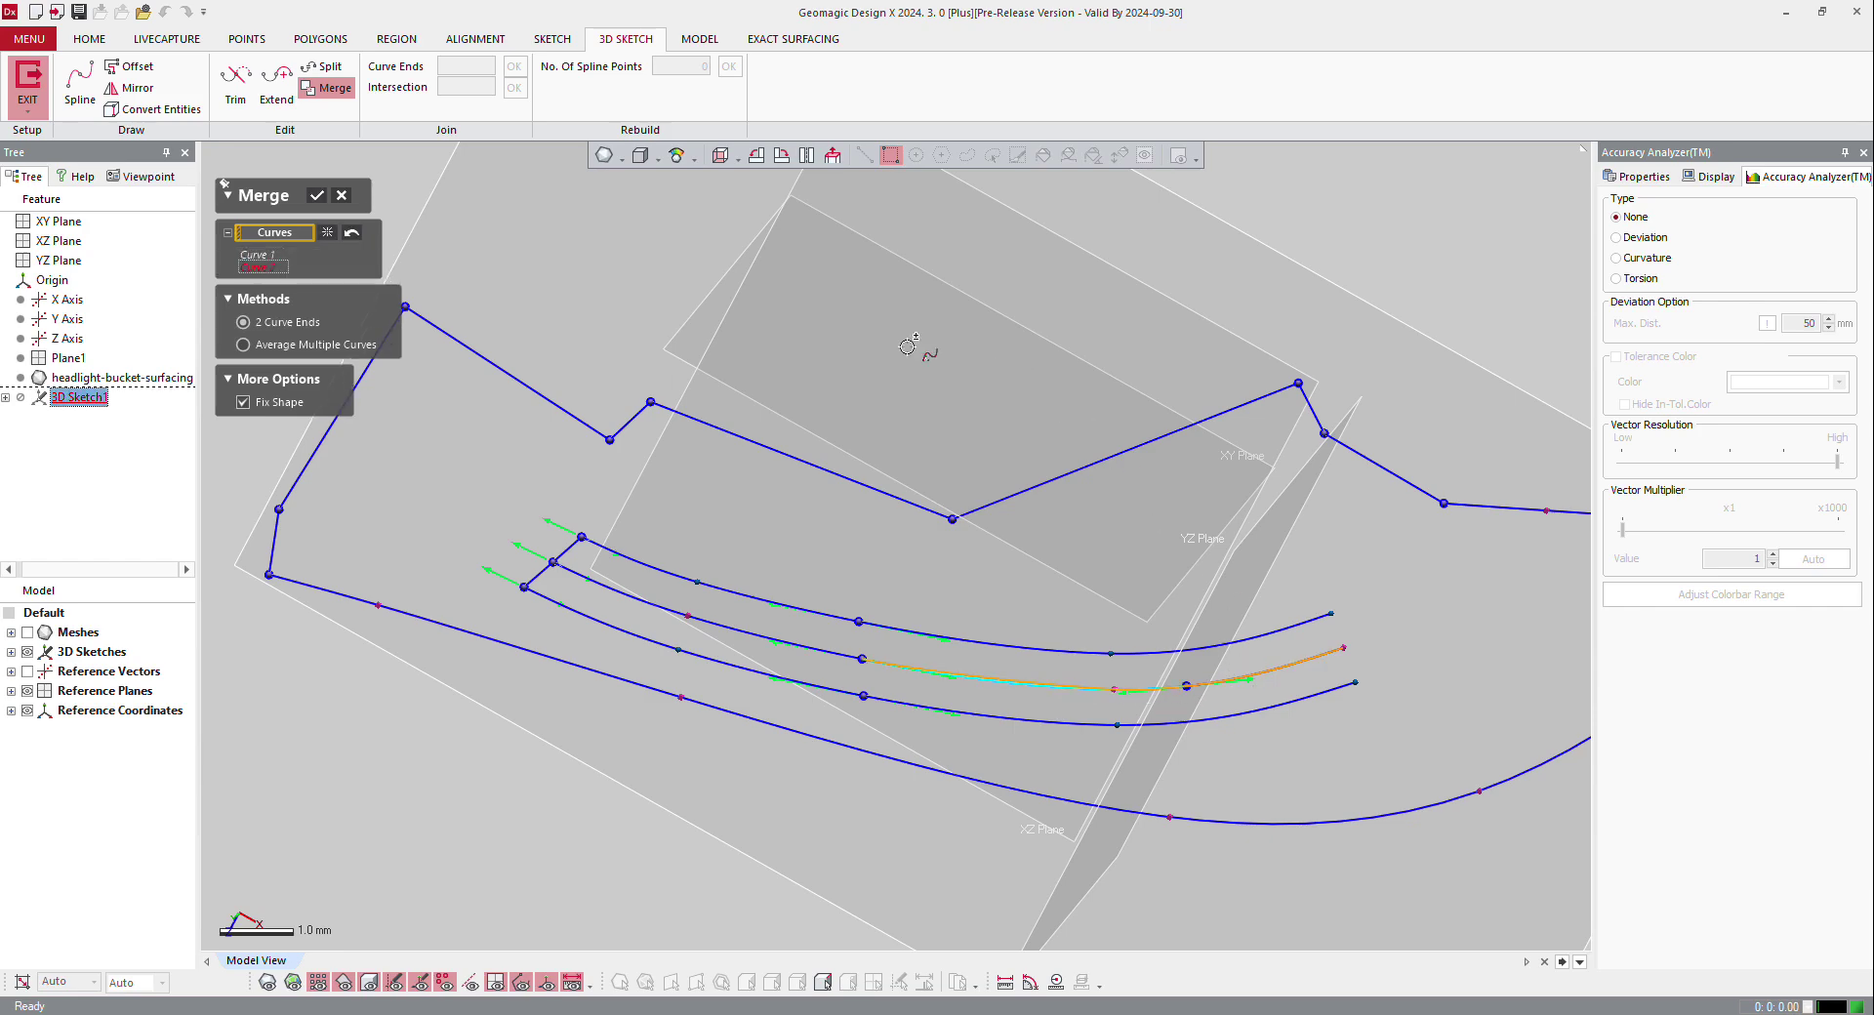
left_click(315, 196)
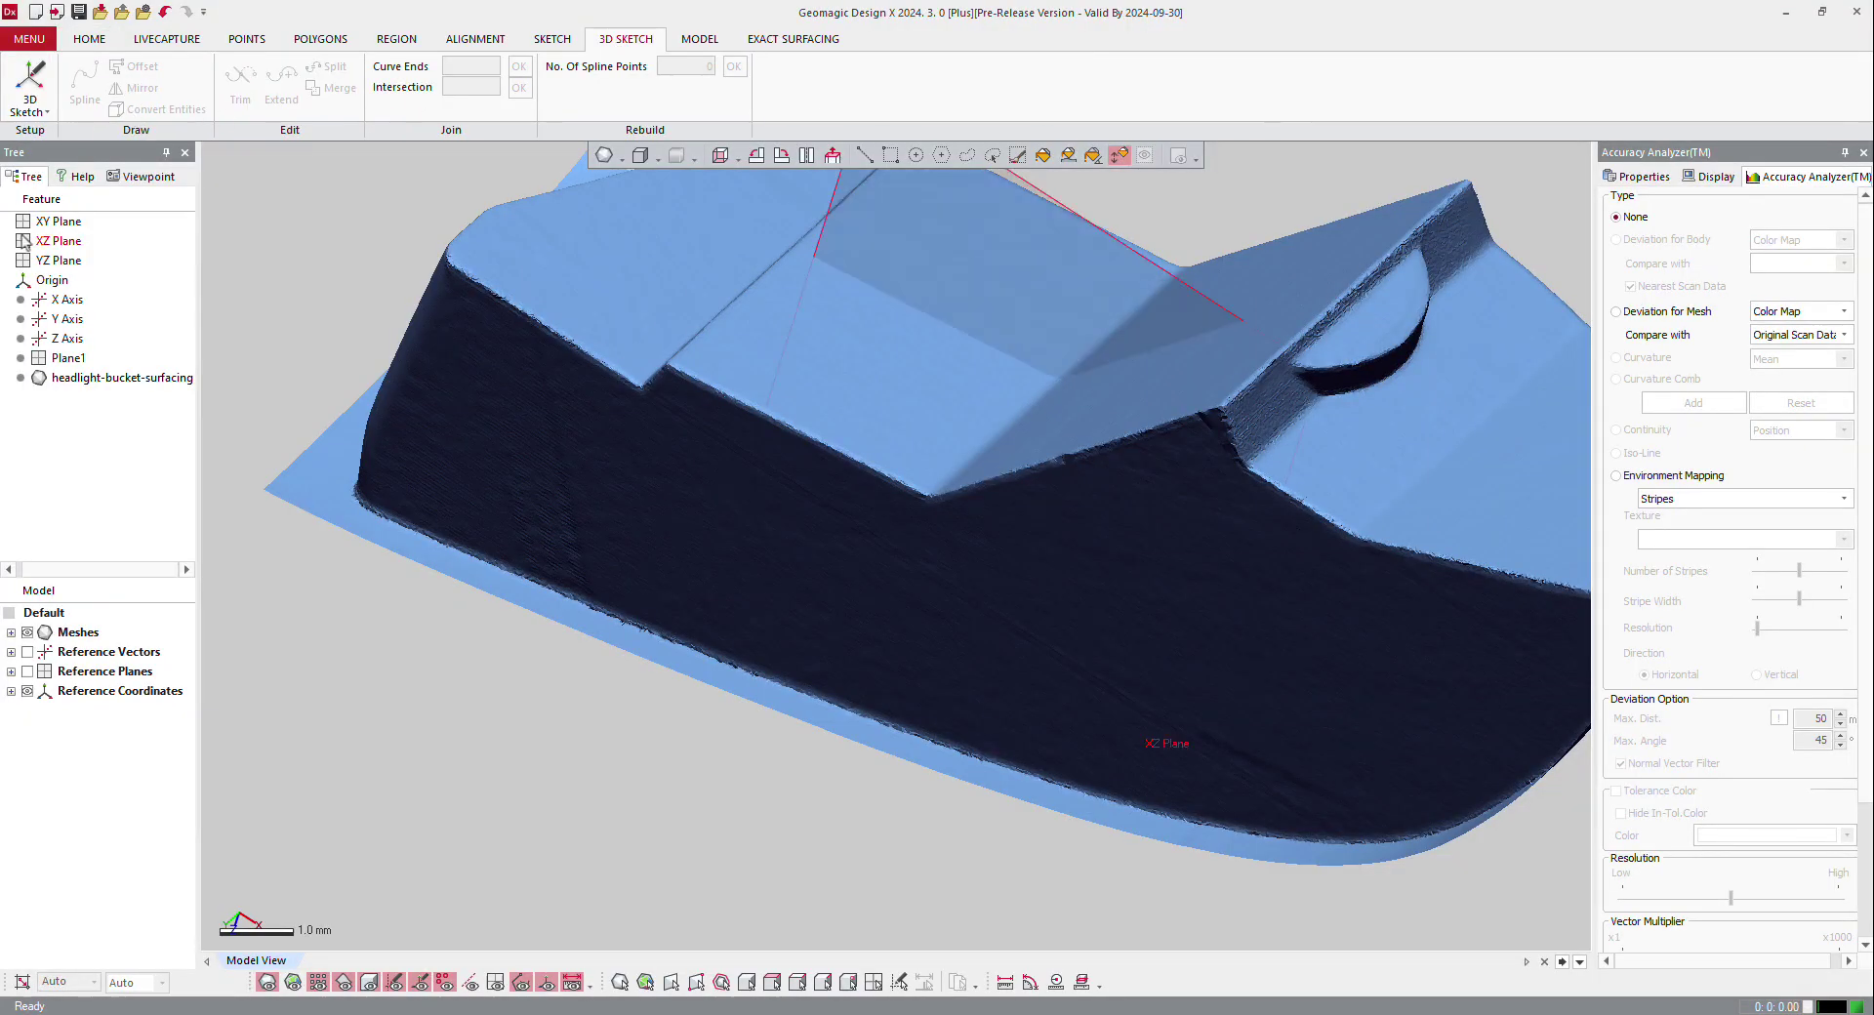
- Start a new 3D Mesh Sketch on the headlight bucket scan mesh
right_click_drag(394, 852, 598, 682)
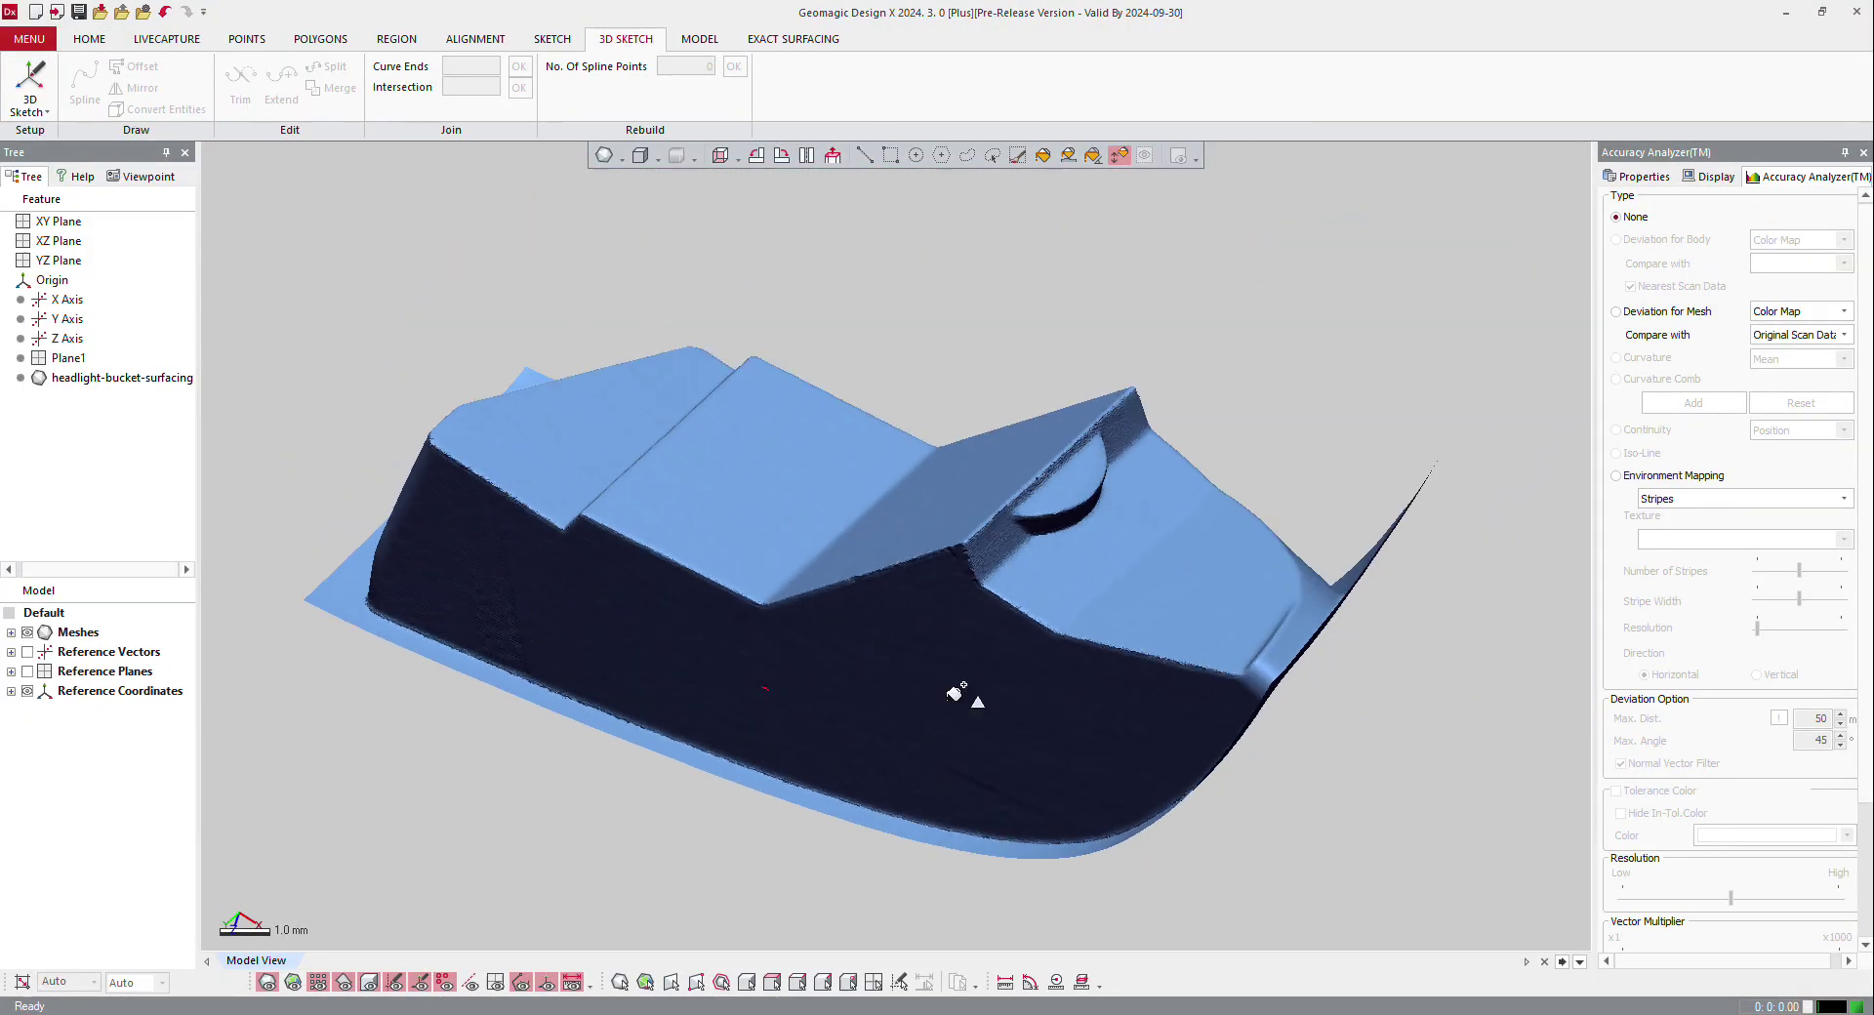
left_click(37, 112)
left_click(57, 143)
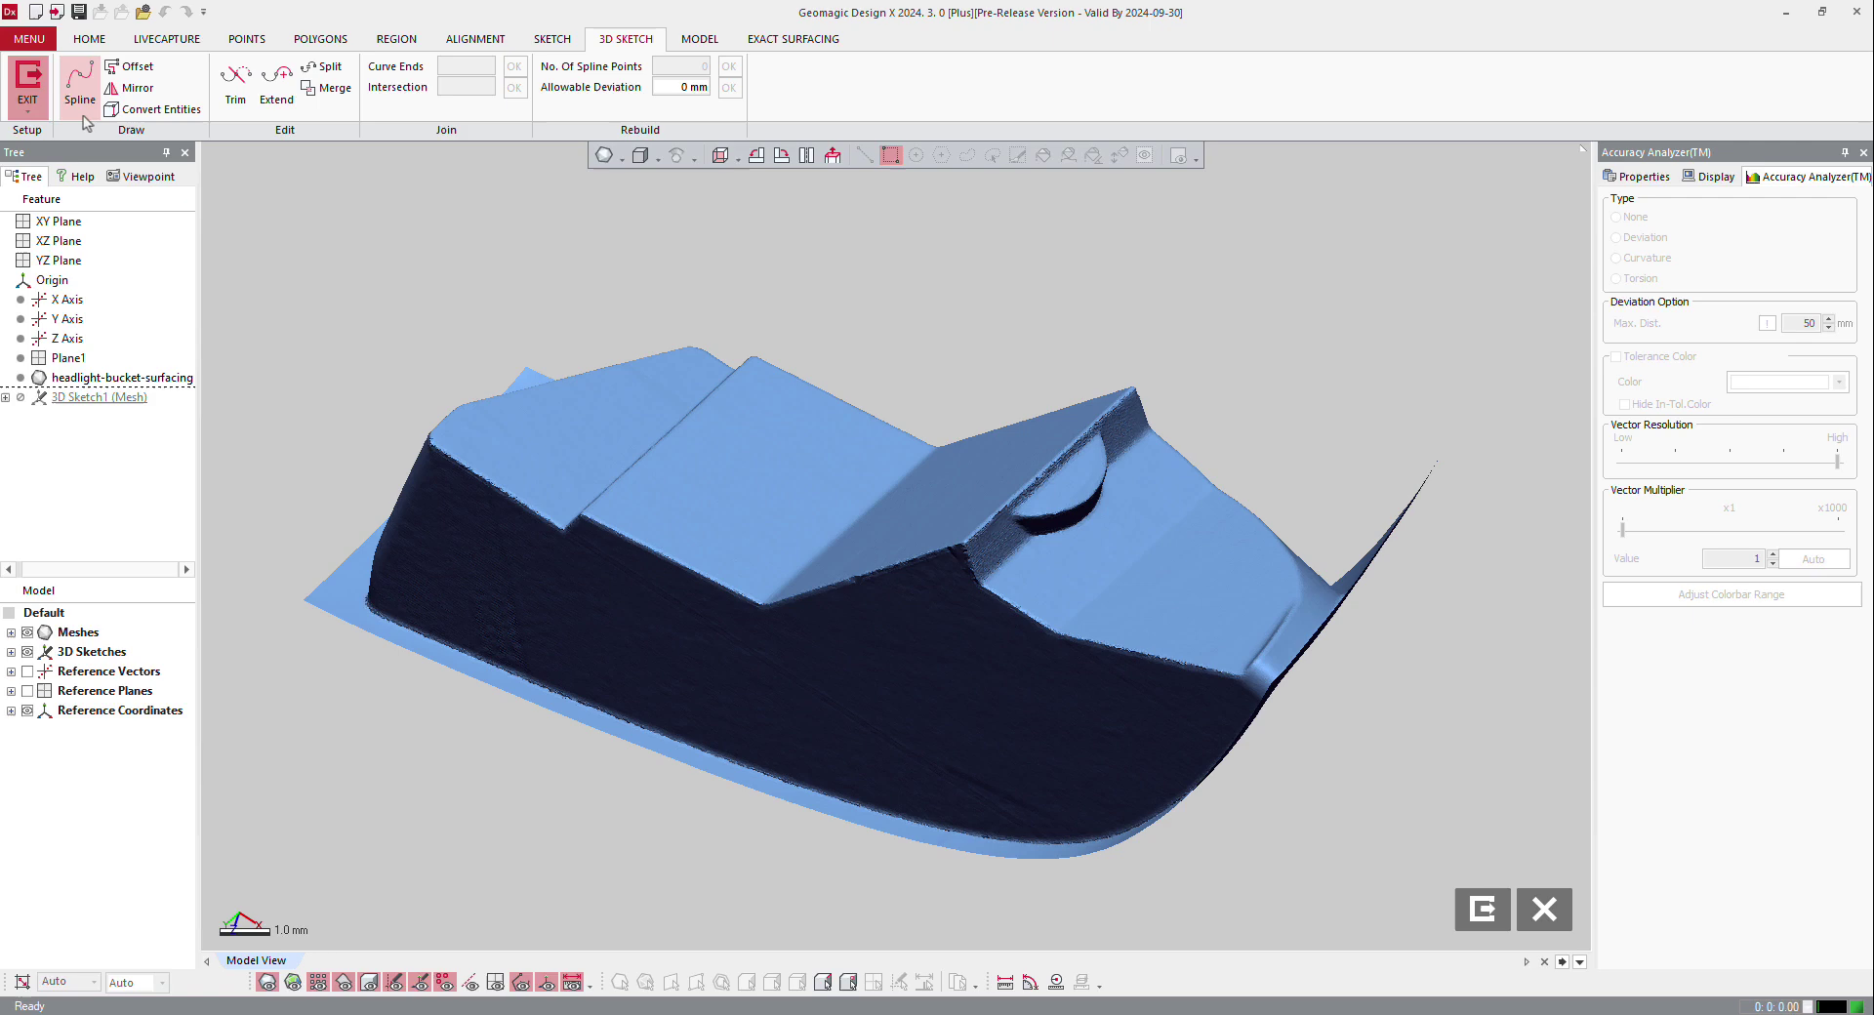
- Draw a mesh spline through the corners along the dark side face's notched upper edge, with Generate Intermediate Points and a 50° crease-angle split
left_click(80, 103)
scroll(720, 502, "up", 1)
scroll(407, 469, "up", 1)
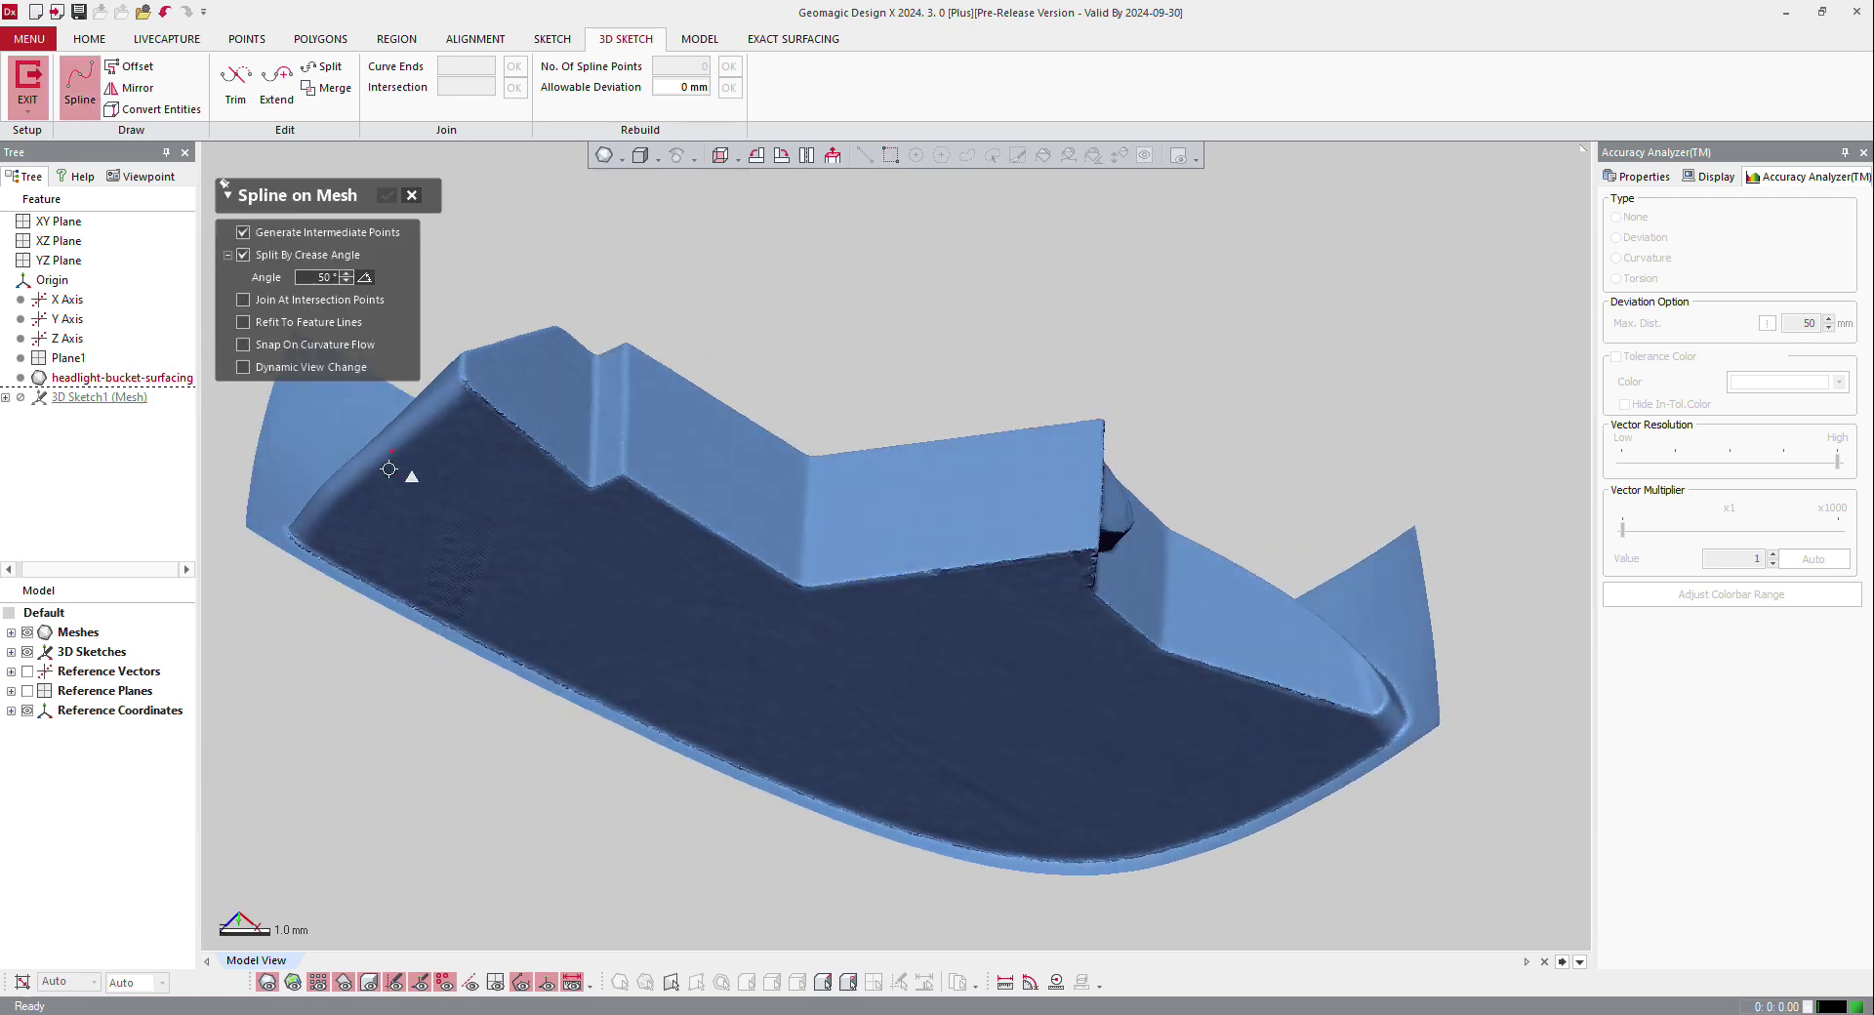
scroll(305, 582, "up", 1)
left_click(303, 575)
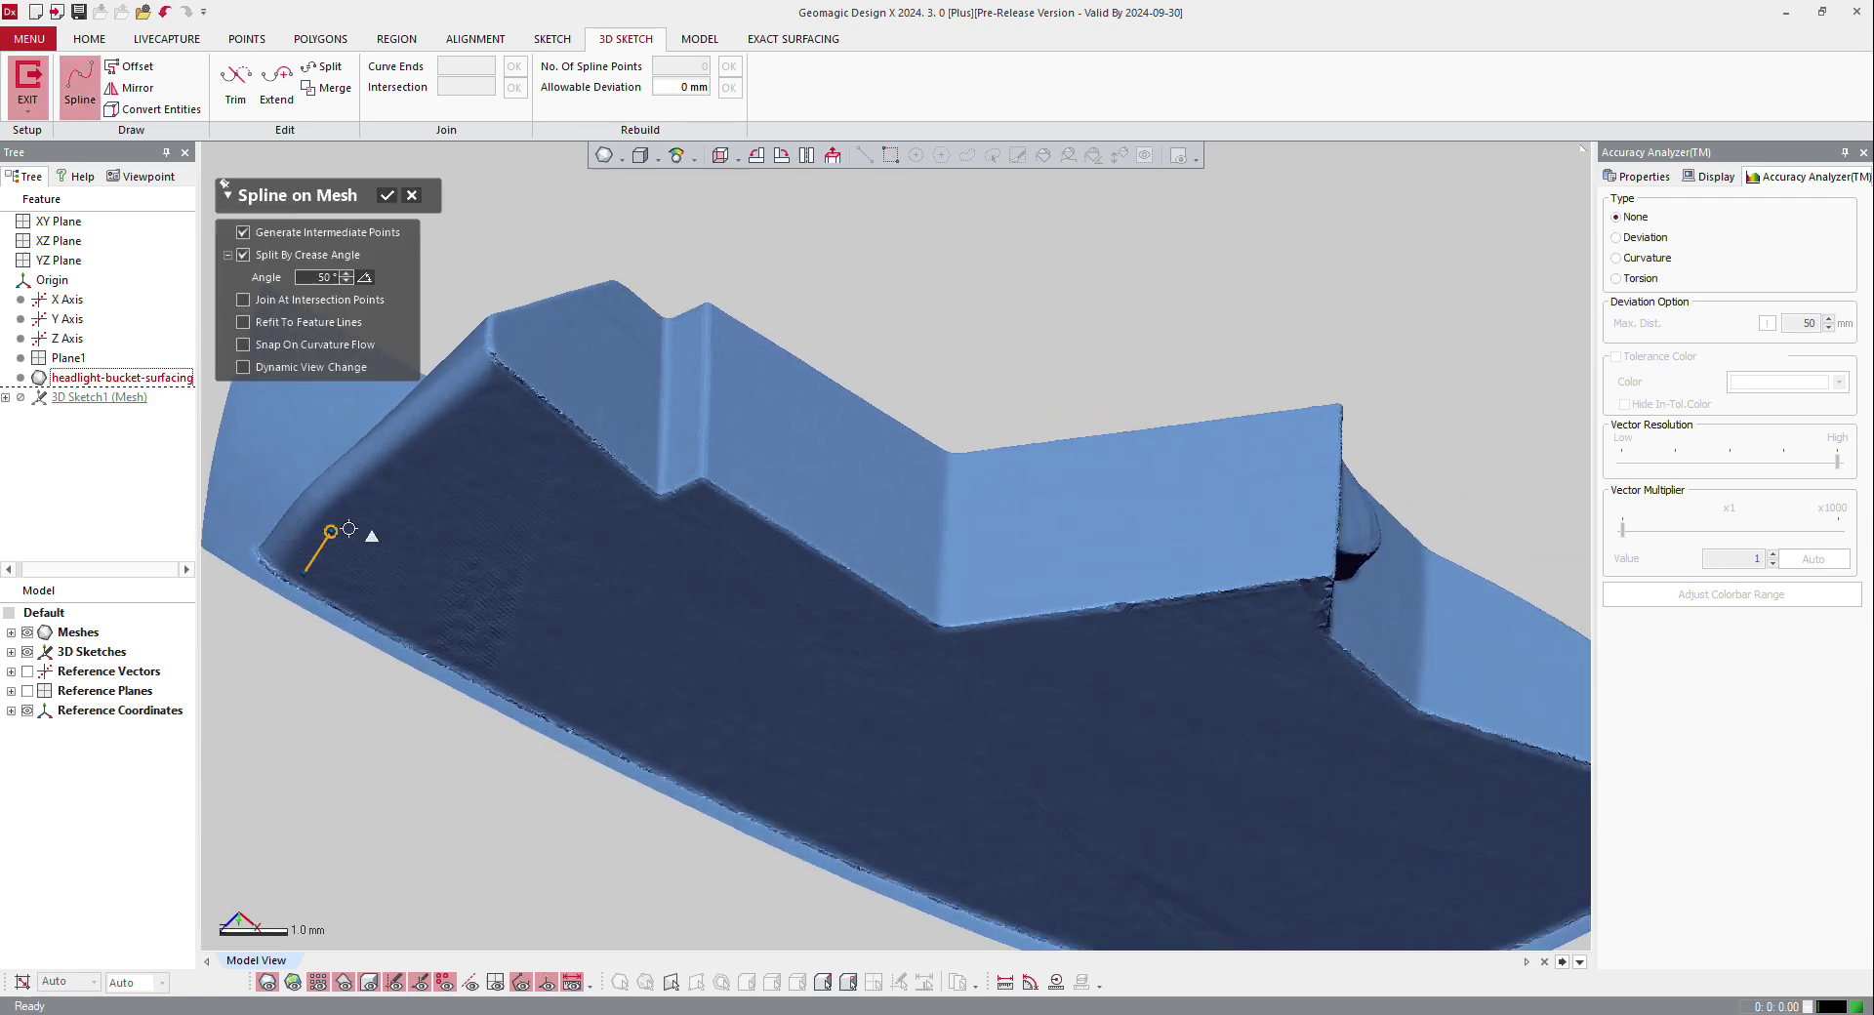
left_click(332, 530)
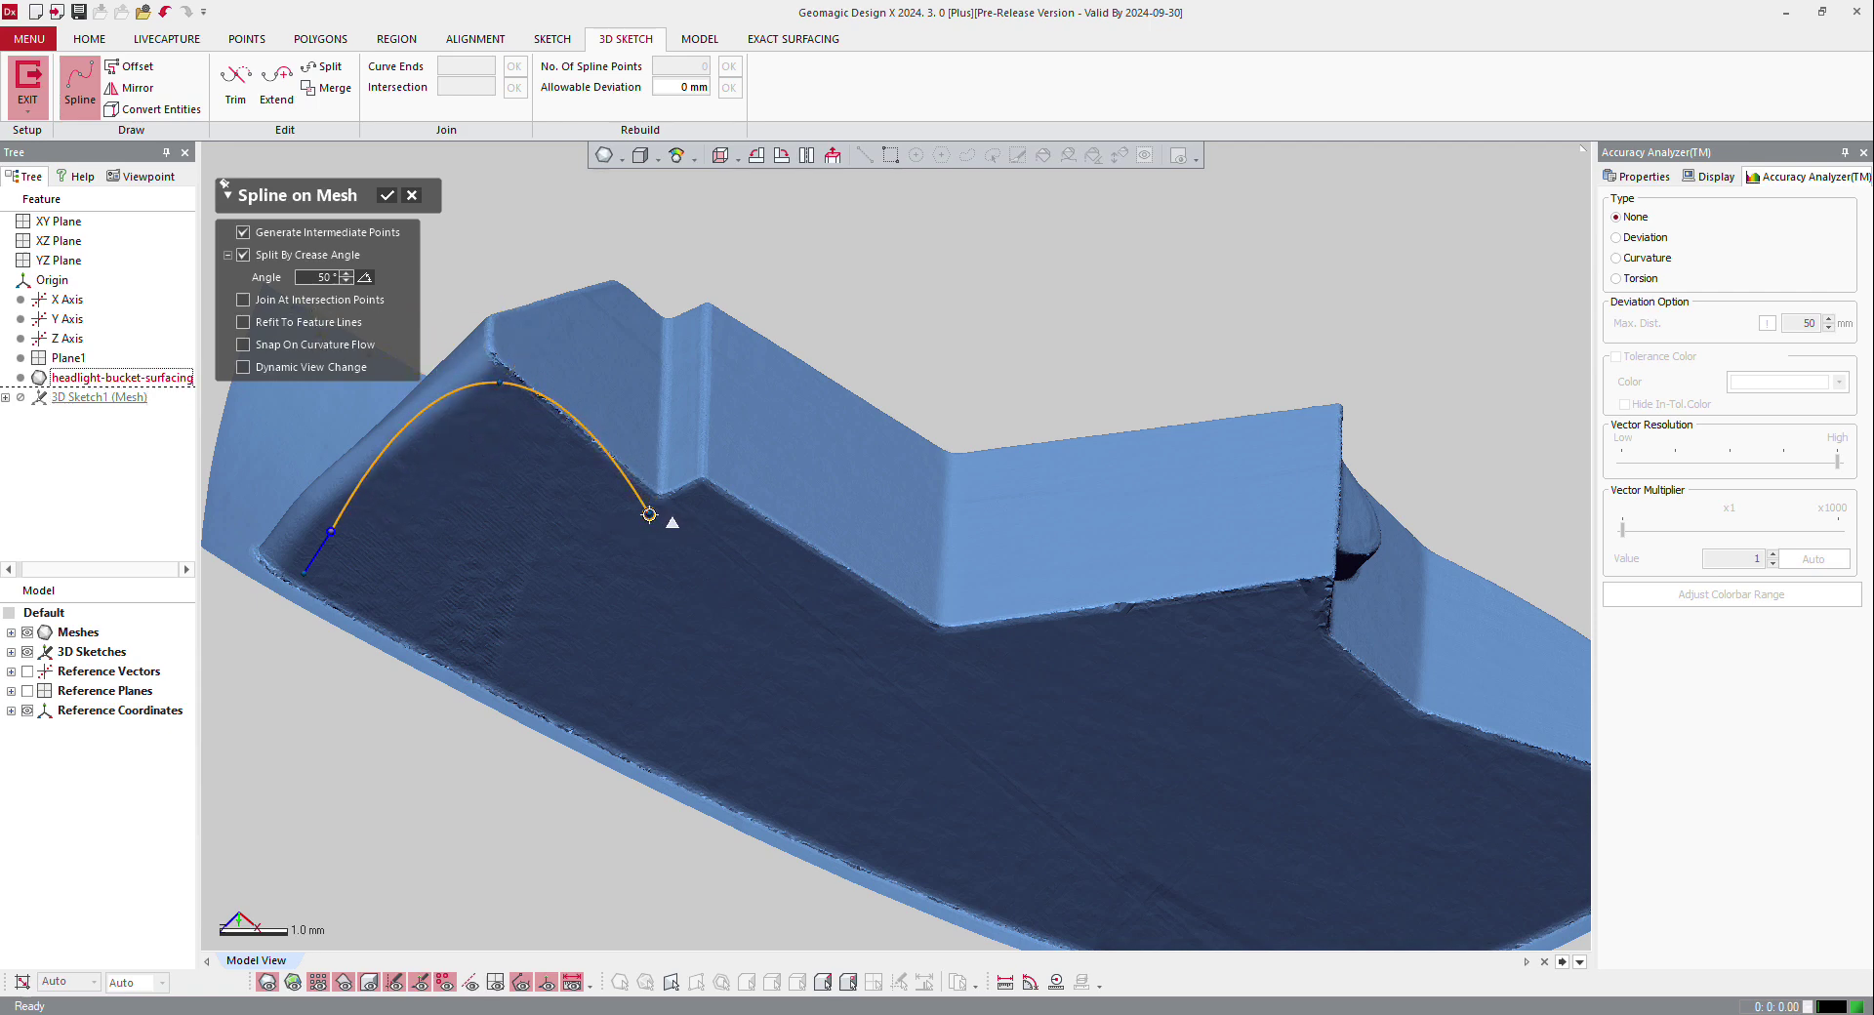
left_click(650, 514)
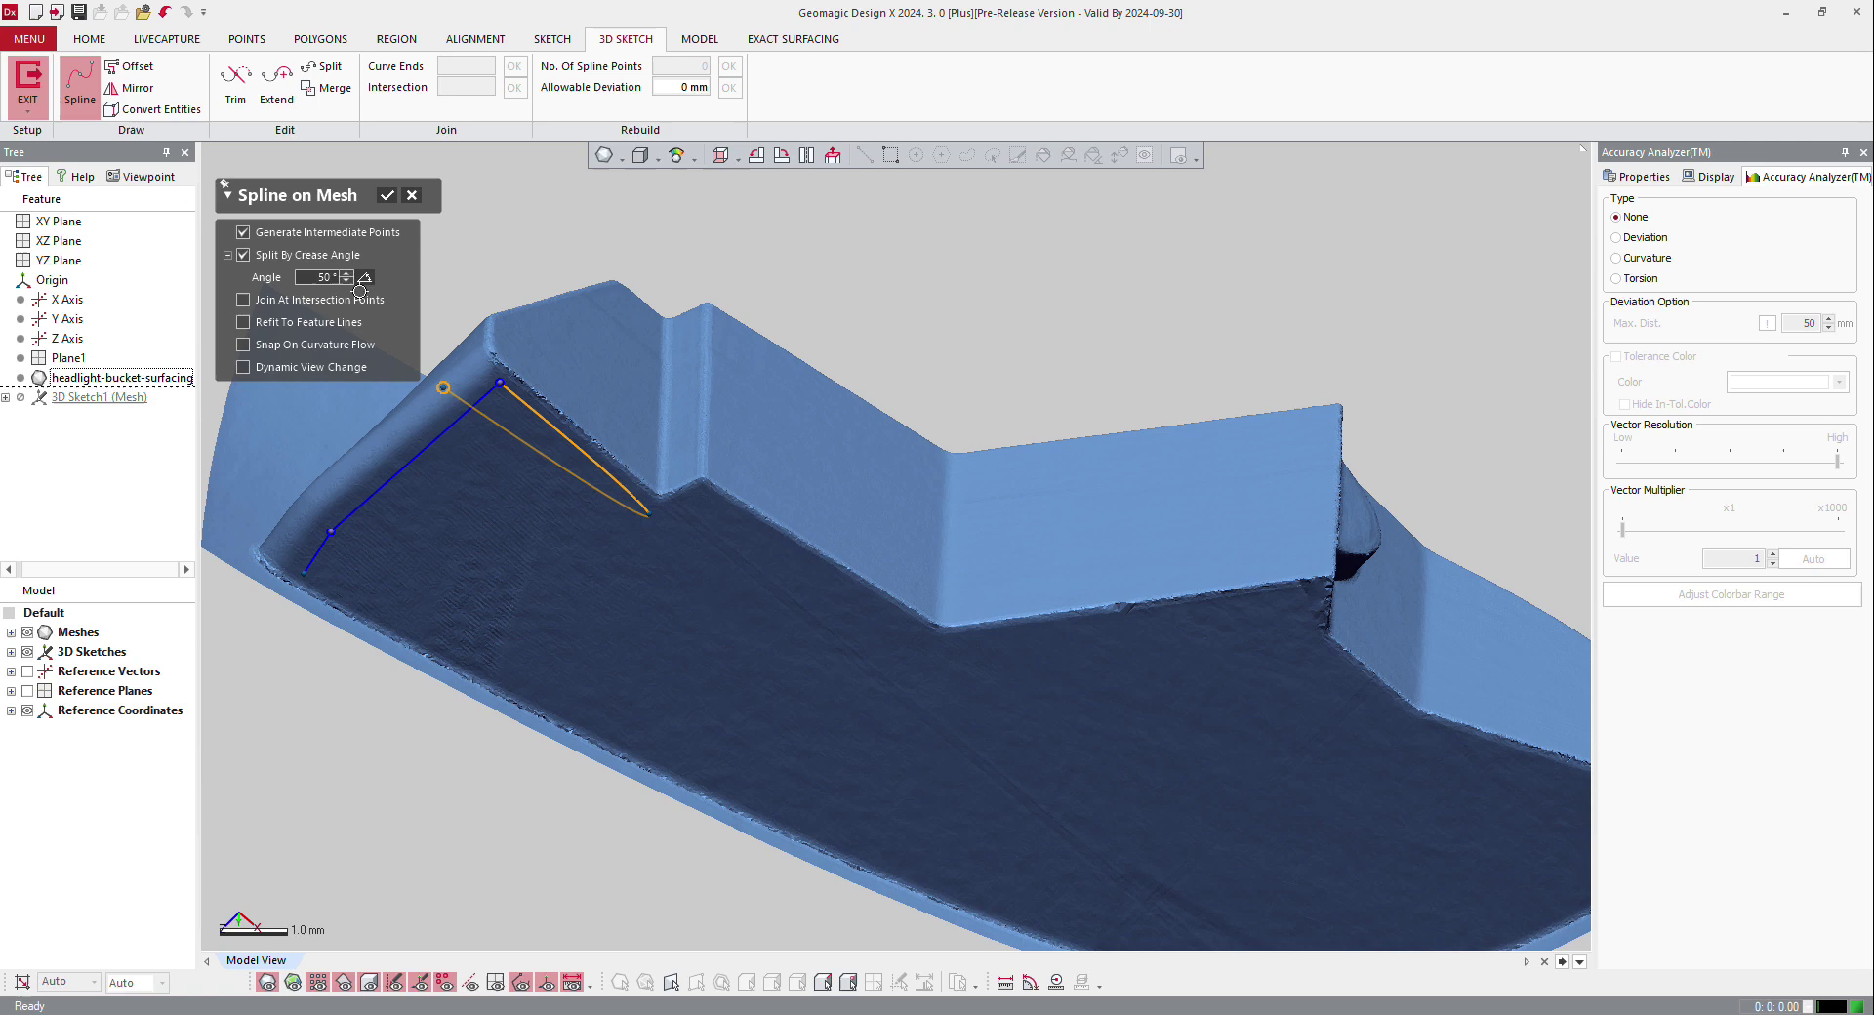
left_click(704, 492)
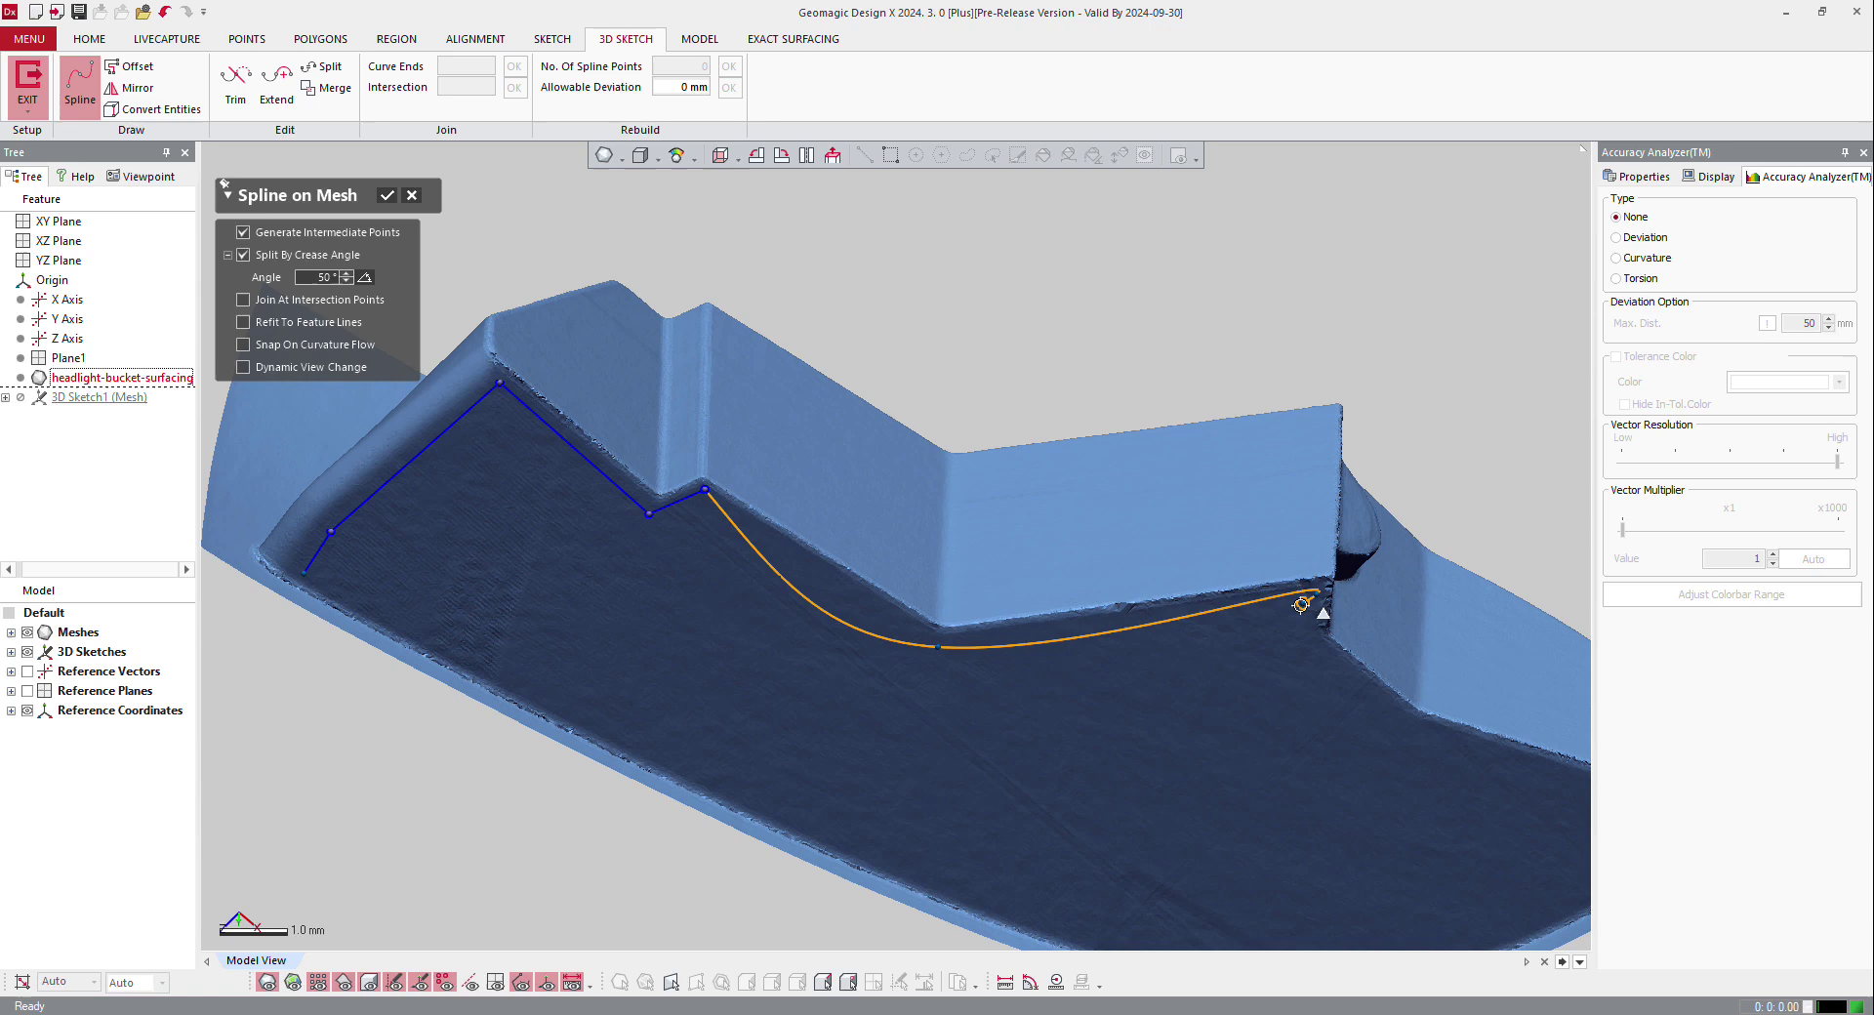
key("Escape")
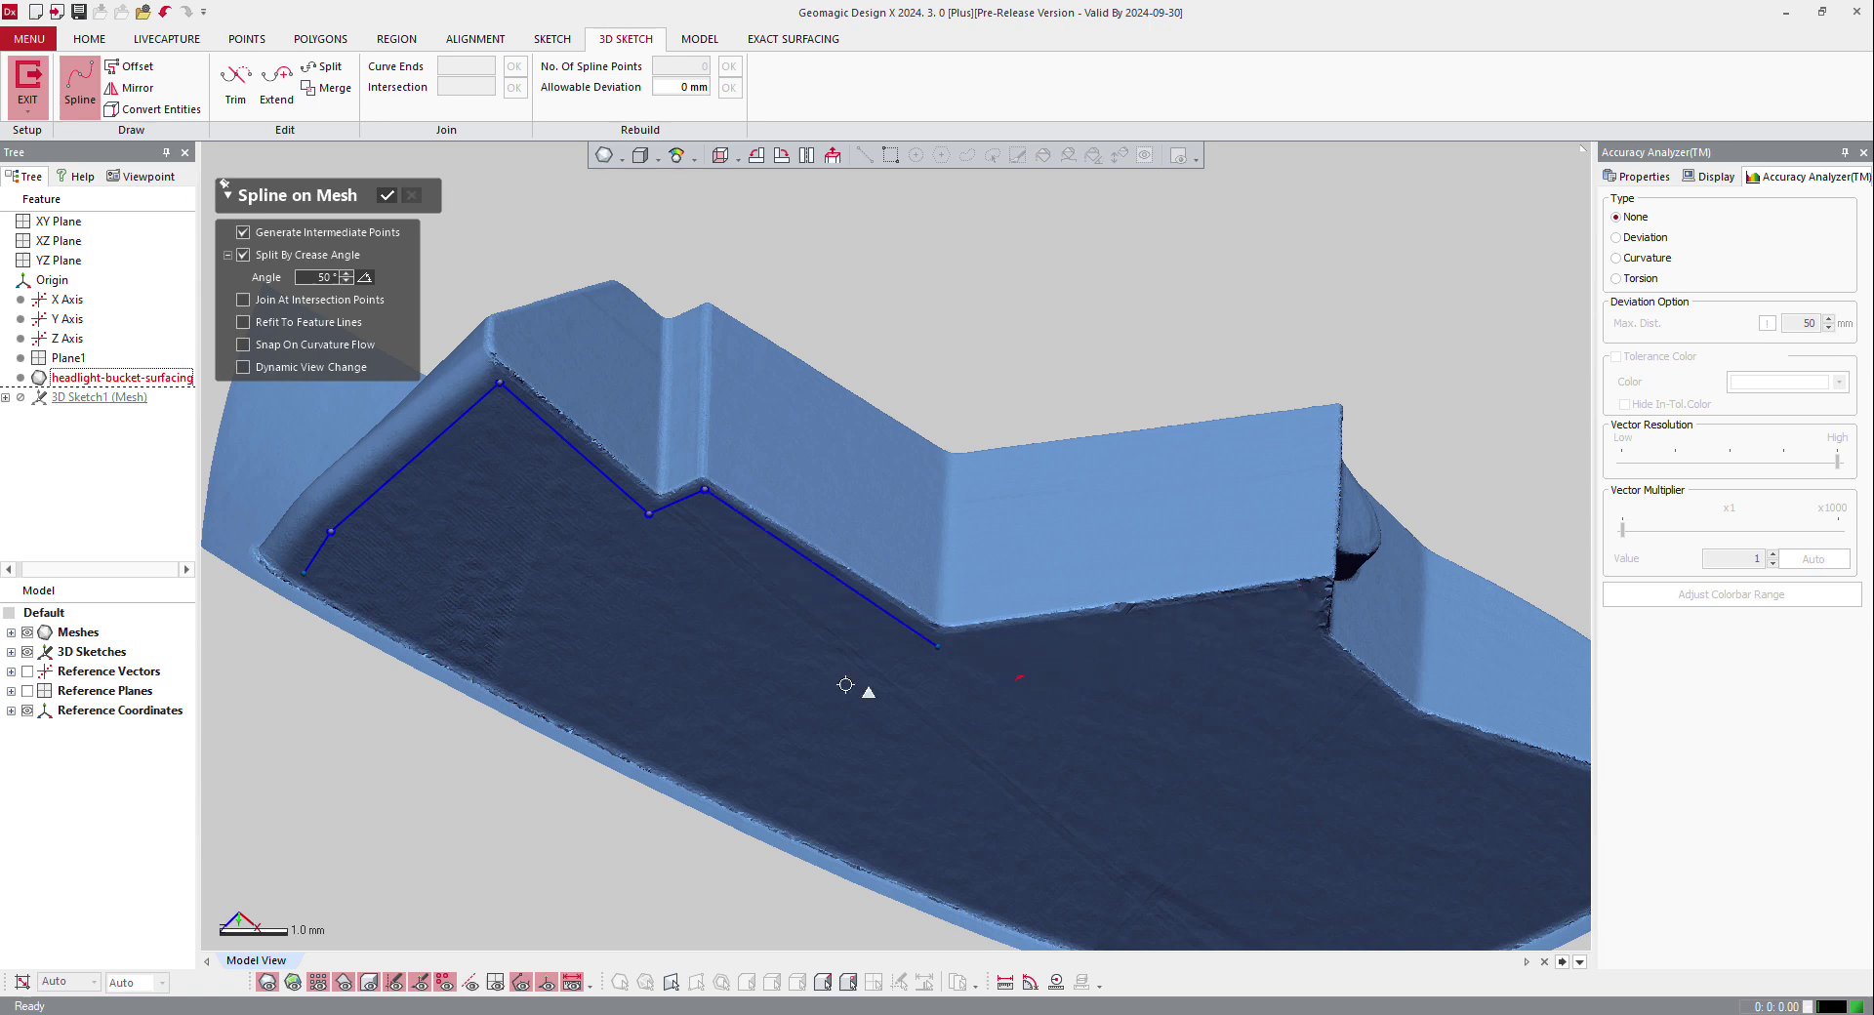
- Try to draw a mesh spline from the middle of the dark side face to a point off the mesh, and leave the Spline tool
scroll(302, 486, "up", 2)
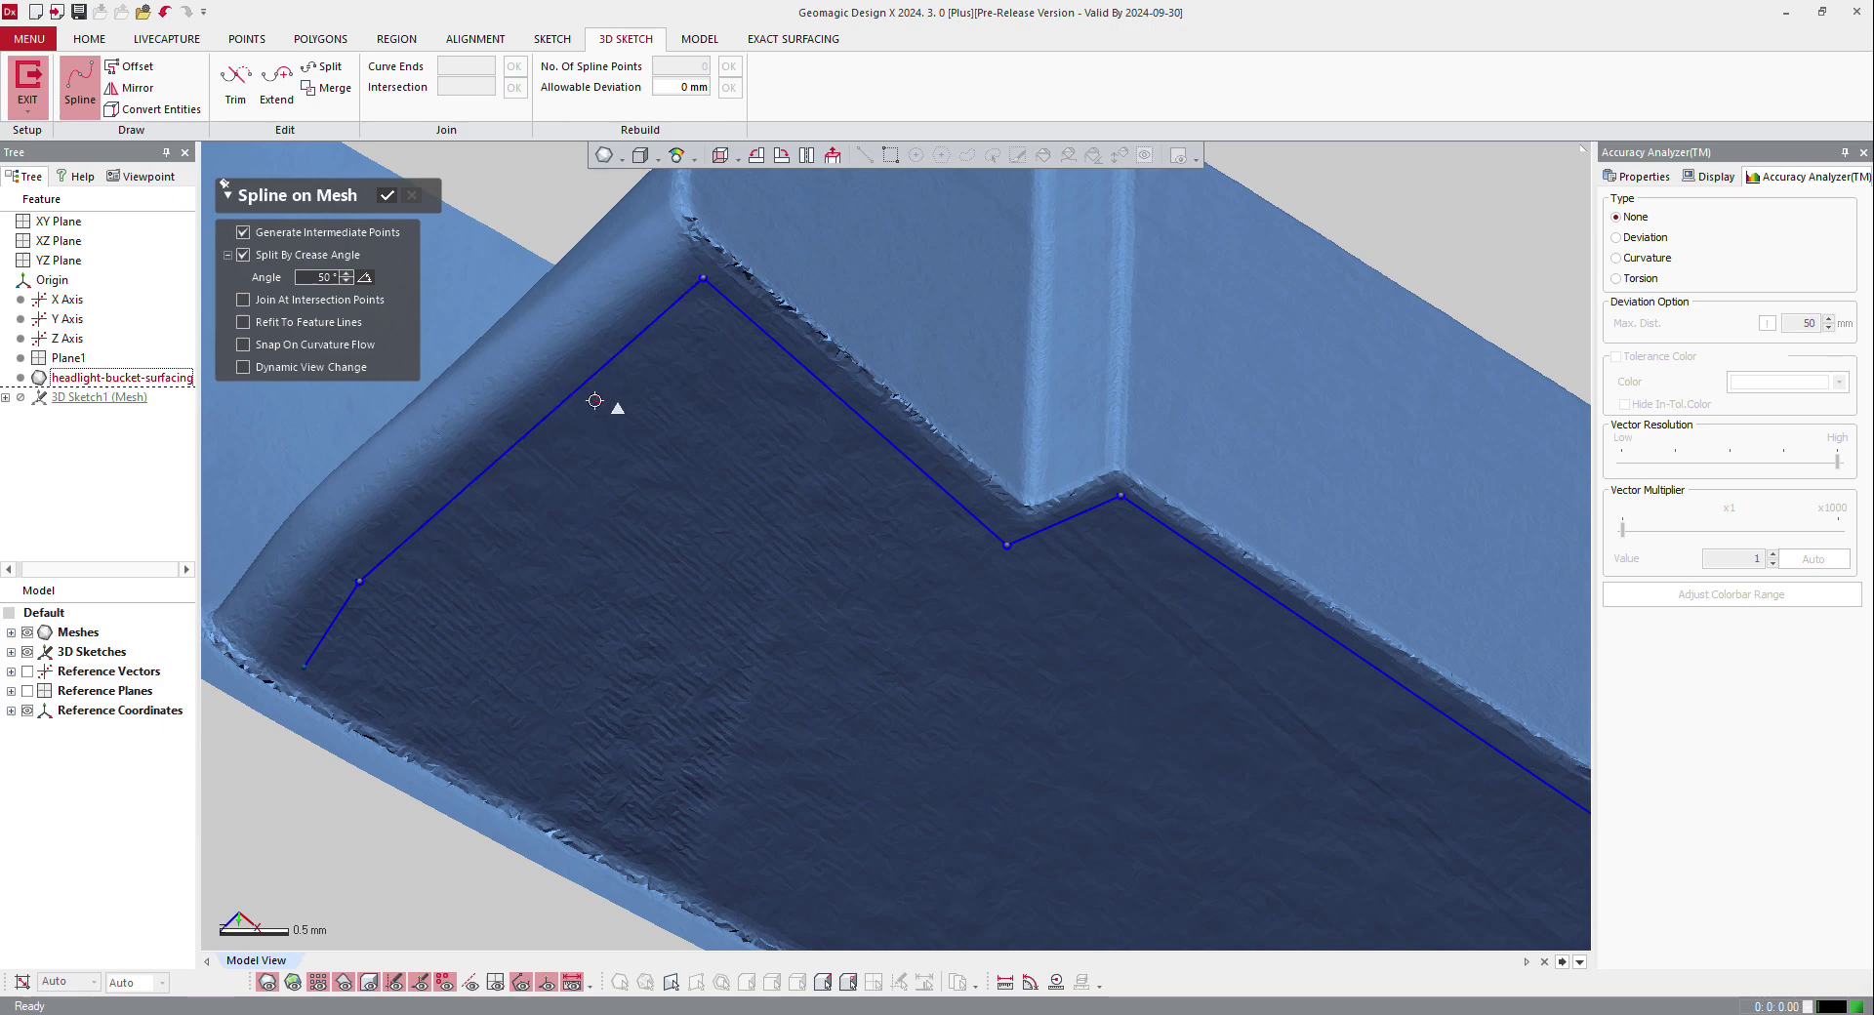
scroll(598, 400, "down", 2)
scroll(734, 406, "down", 3)
scroll(599, 498, "up", 3)
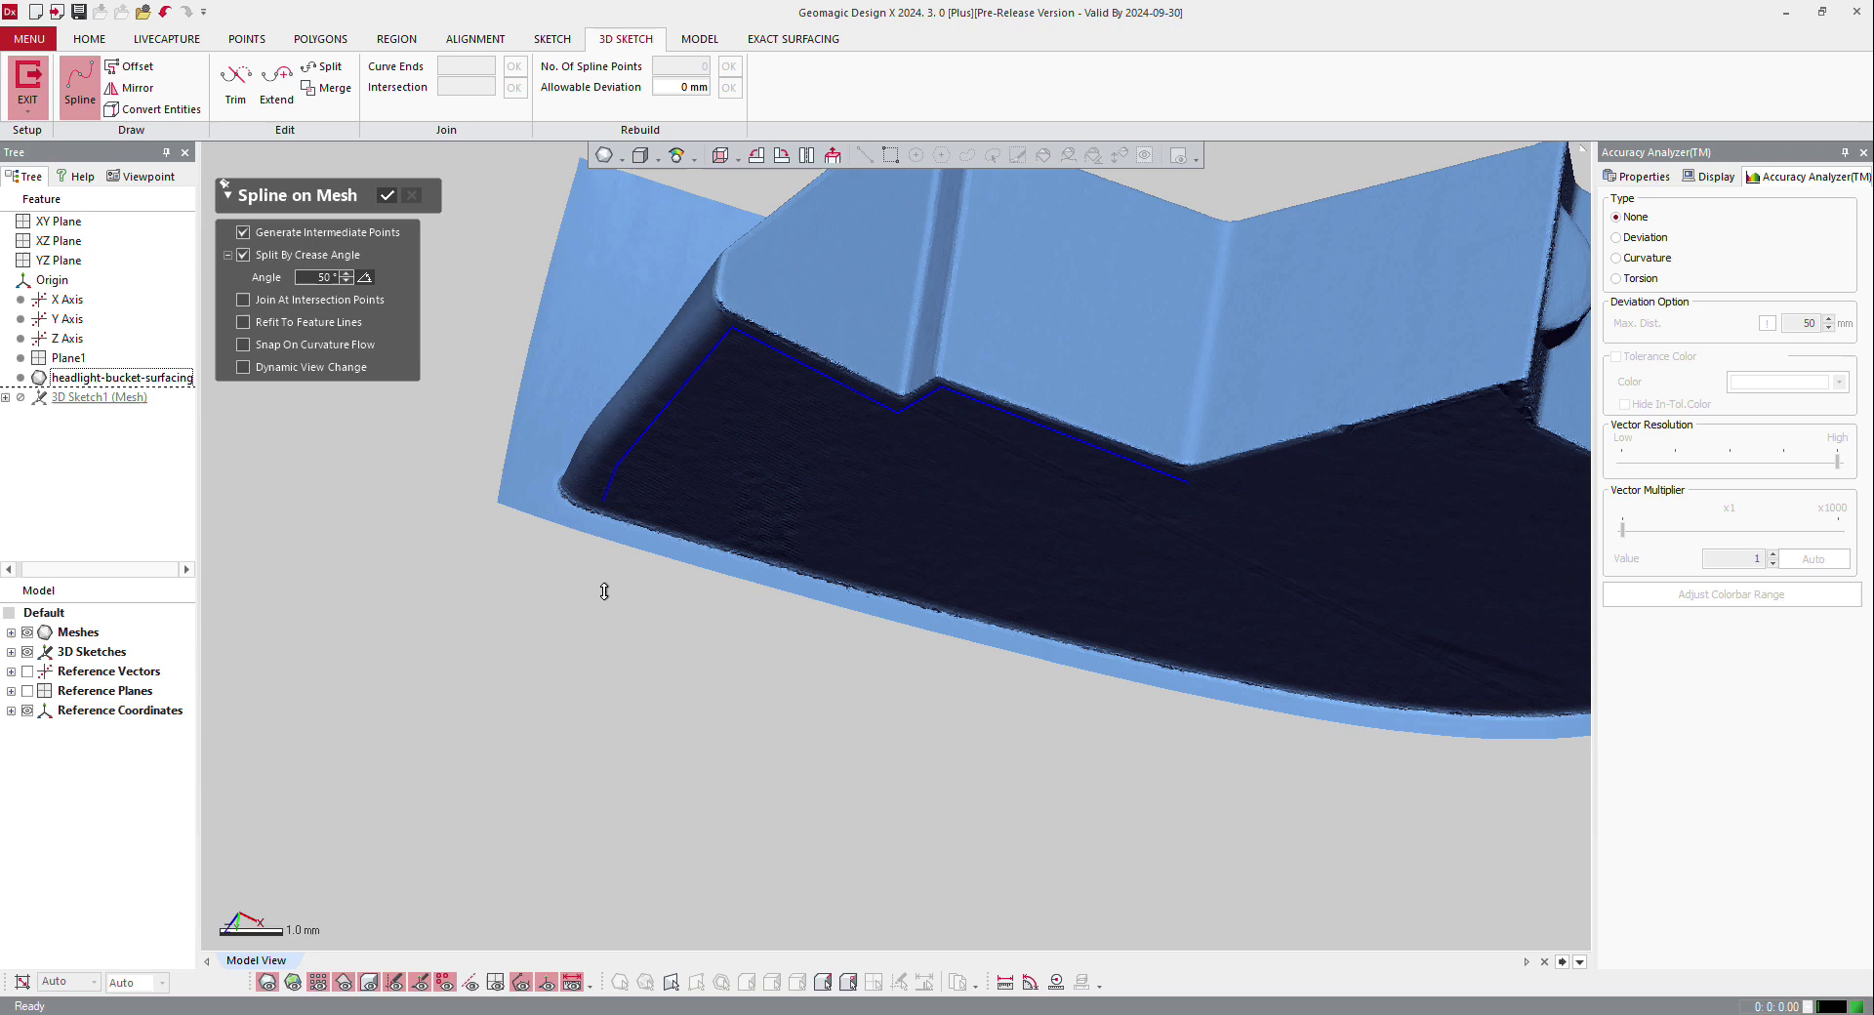
left_click(732, 478)
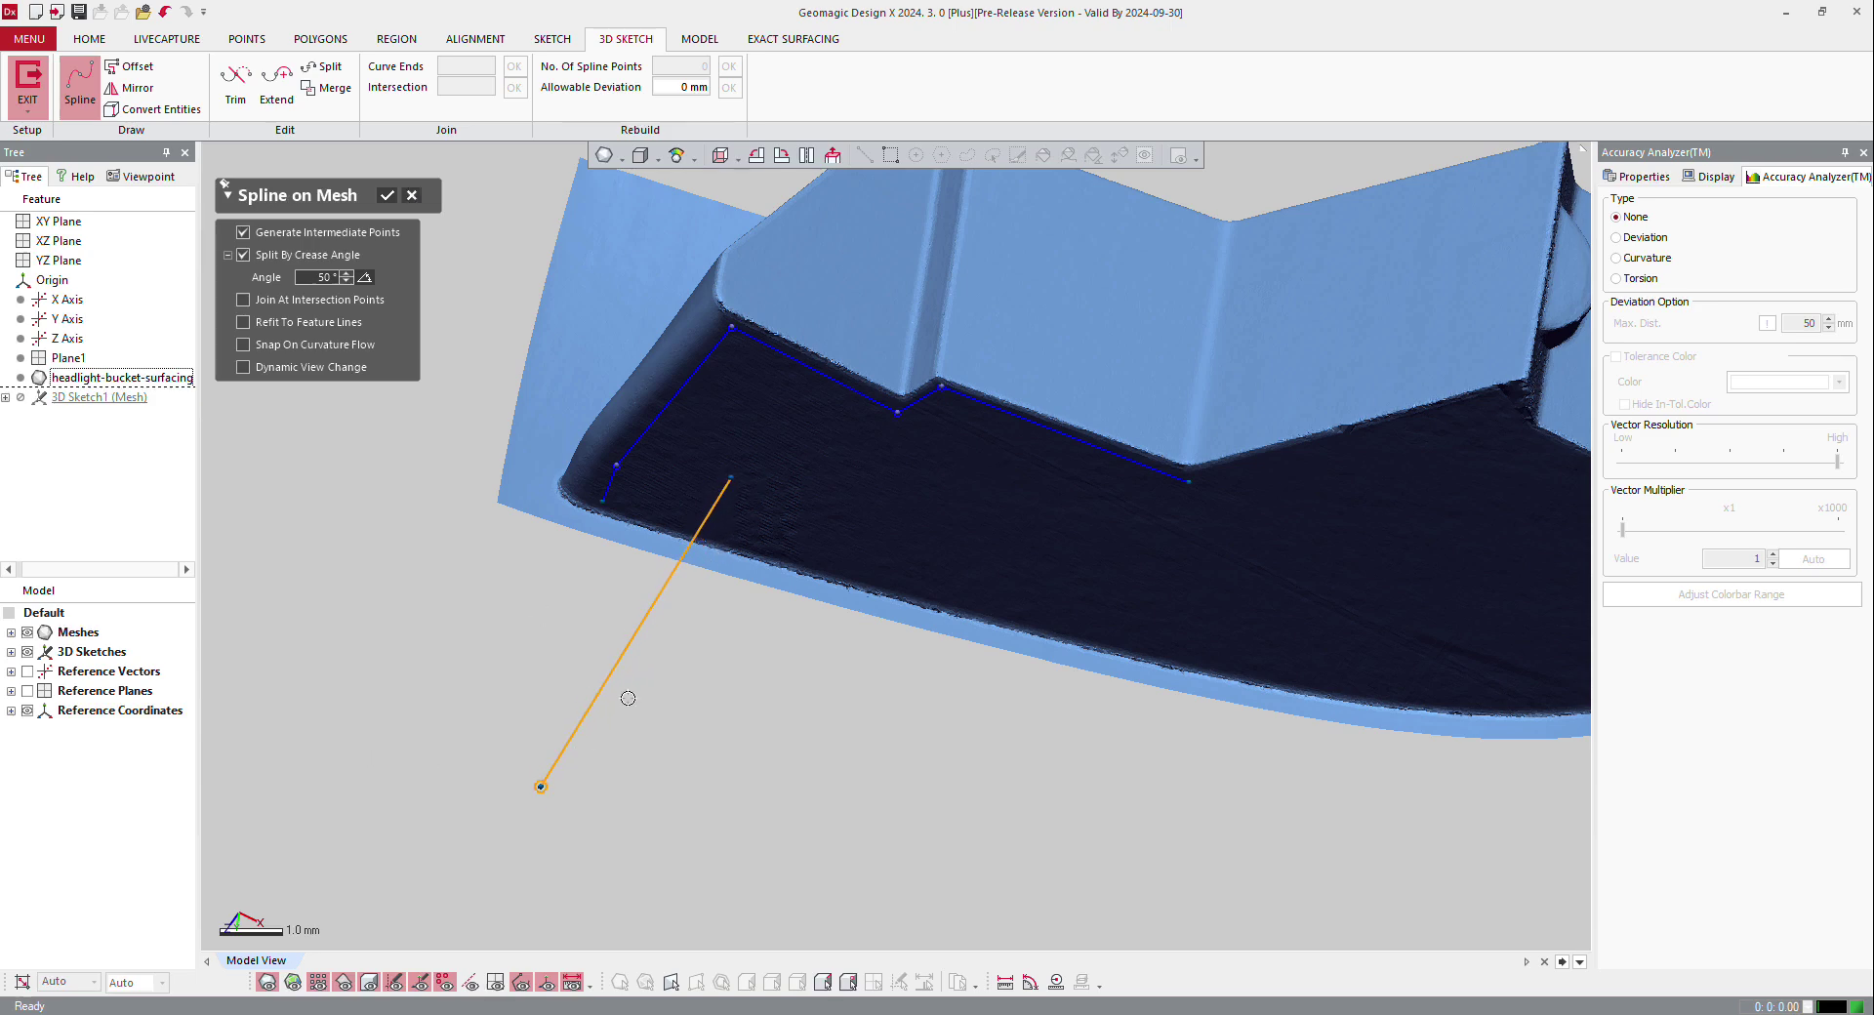
left_click(686, 563)
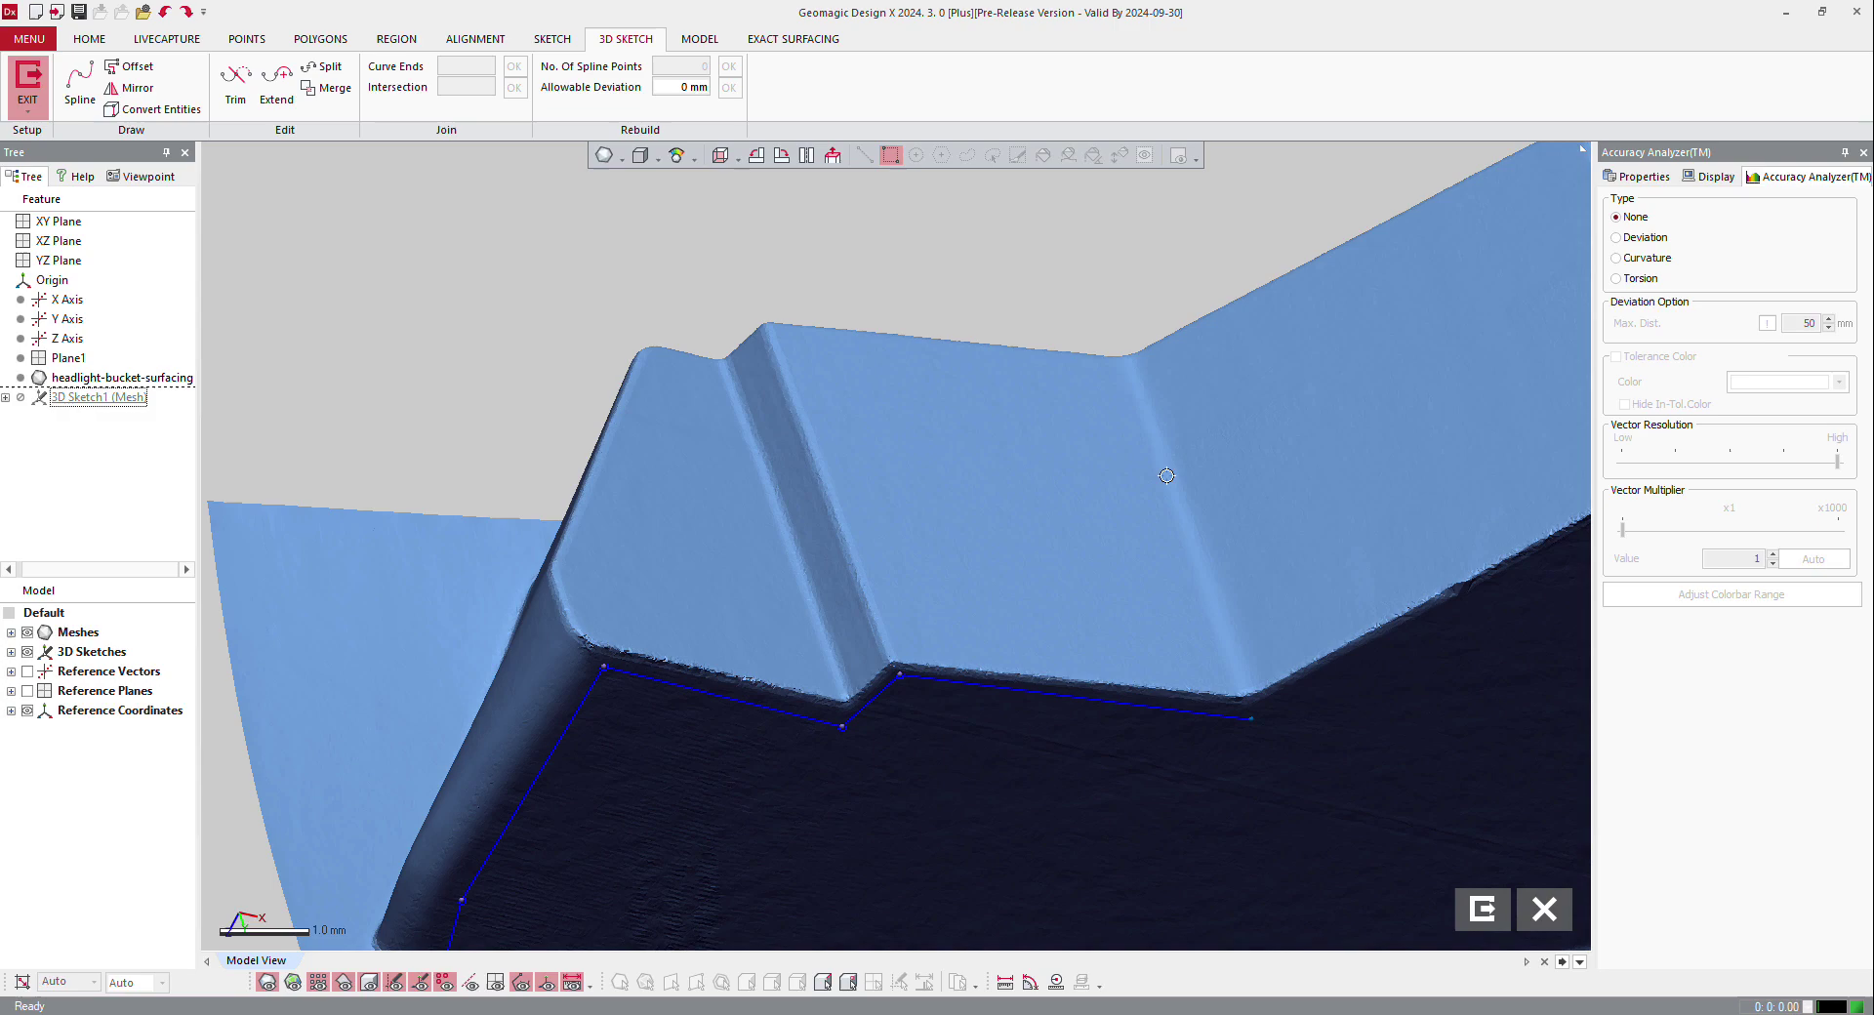
right_click_drag(891, 557, 856, 590)
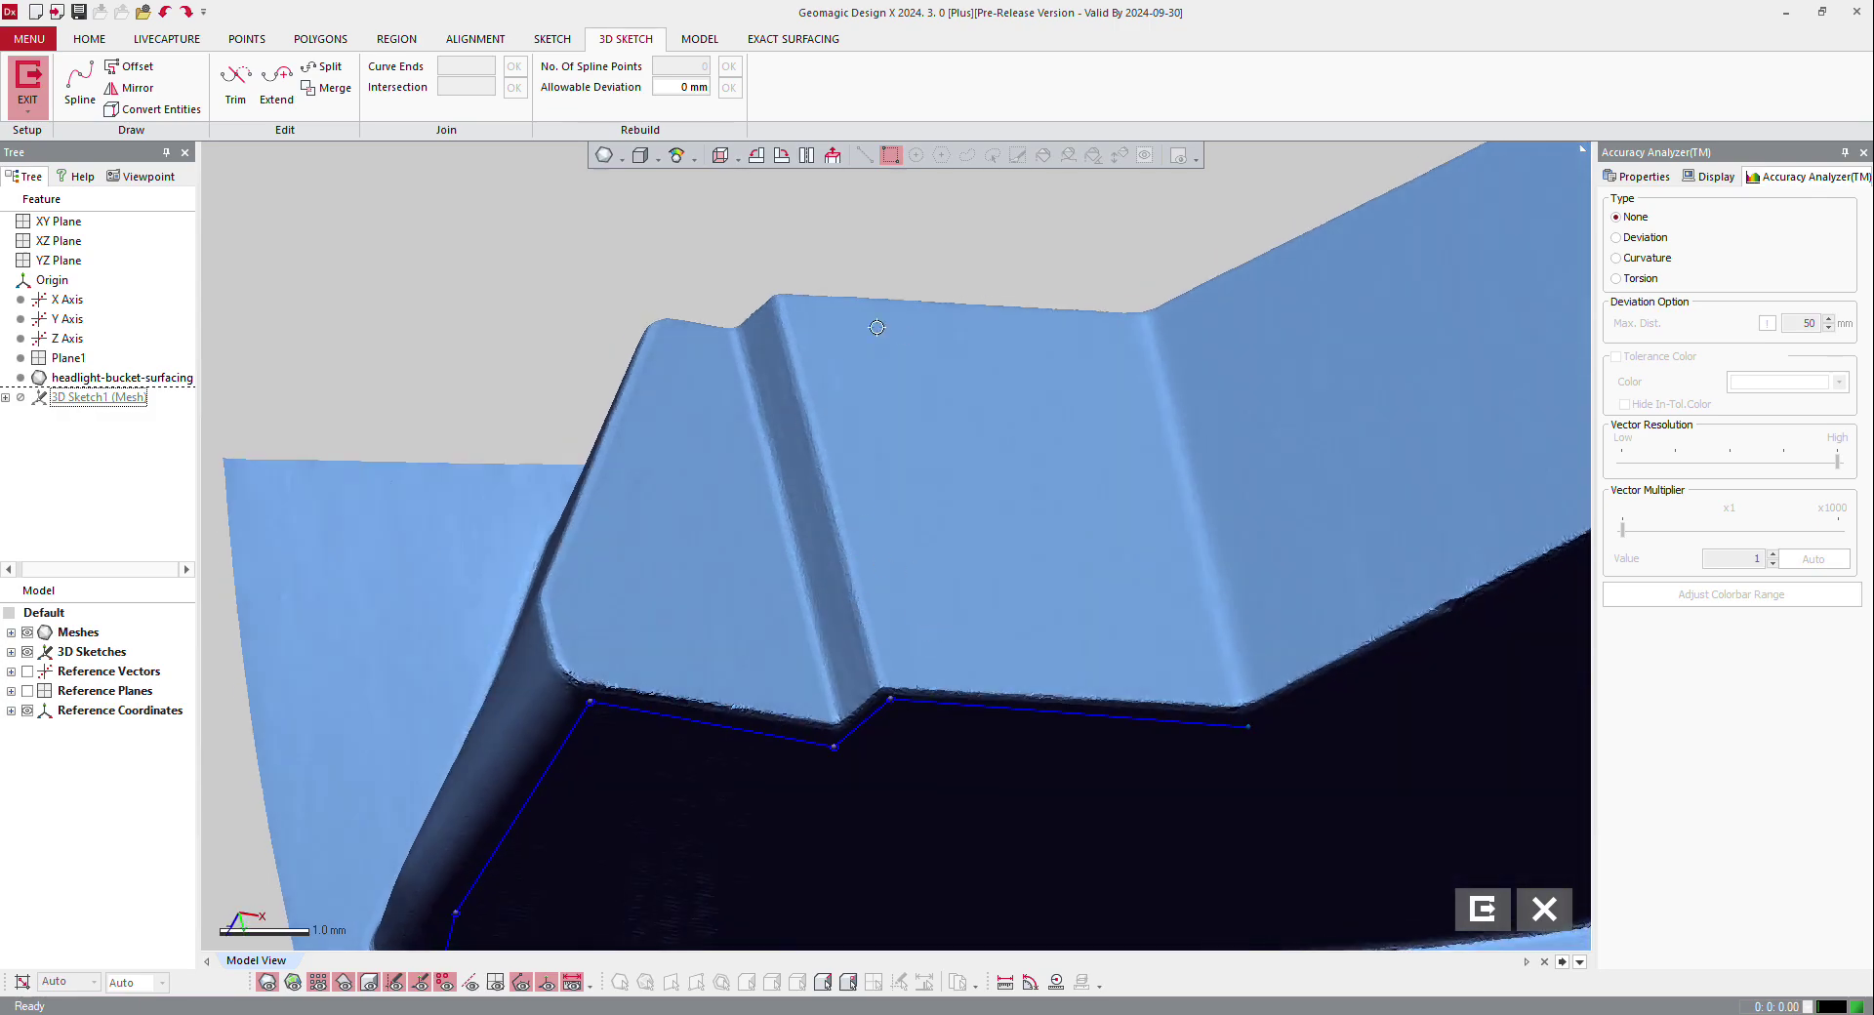